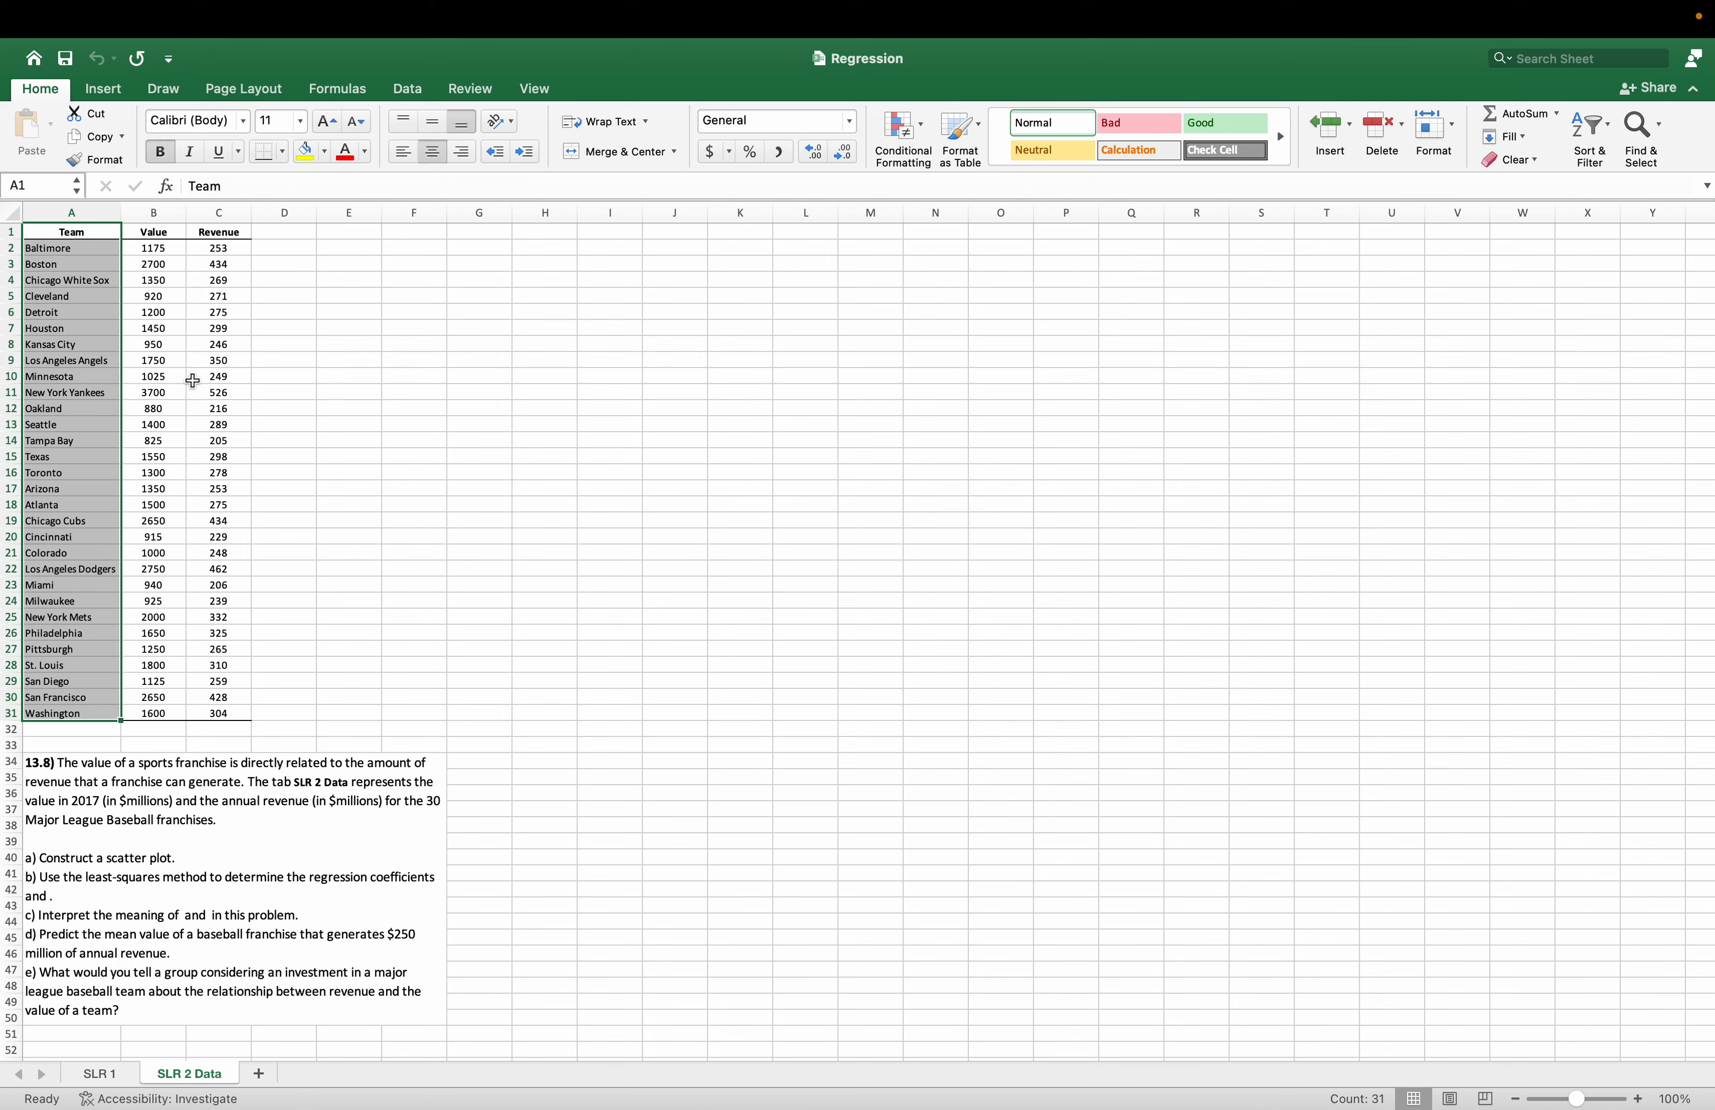
Examine the team value and revenue data, plus the regression tables and charts on the SLR 1 sheet.
left_click(152, 244)
left_click_drag(154, 230, 216, 714)
left_click(331, 582)
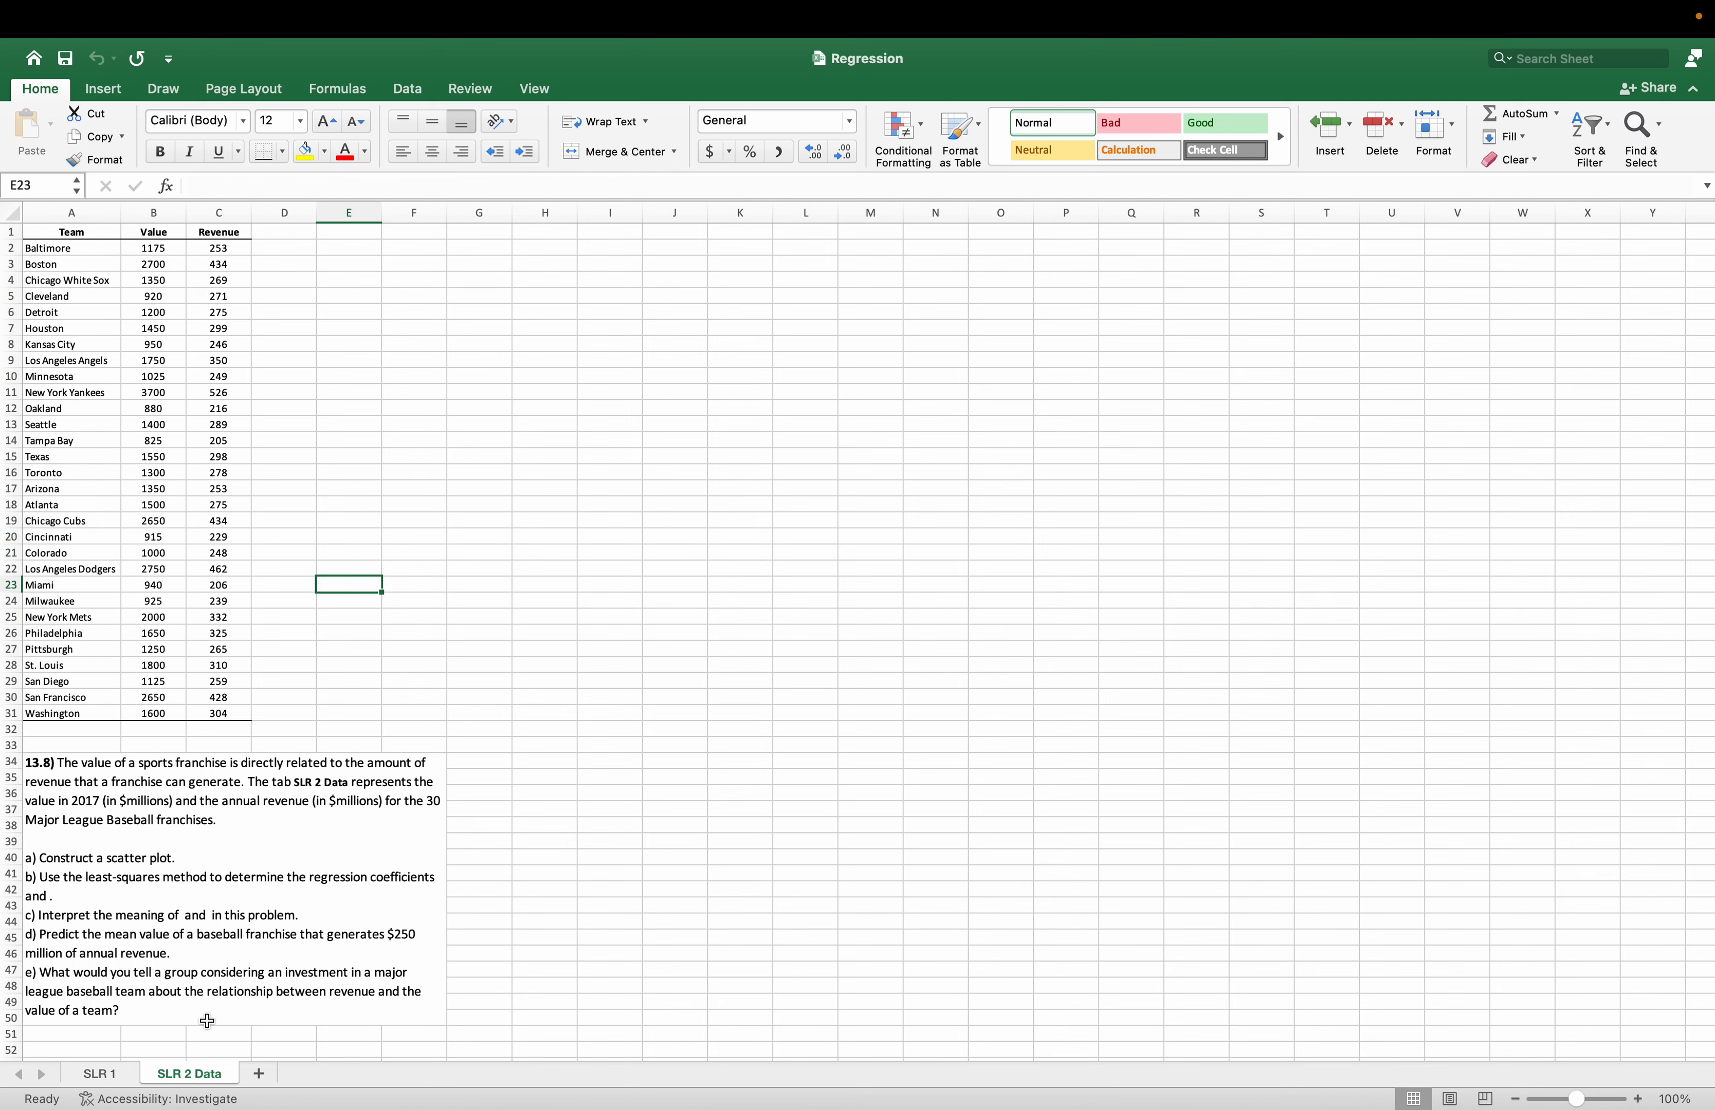
left_click(100, 1076)
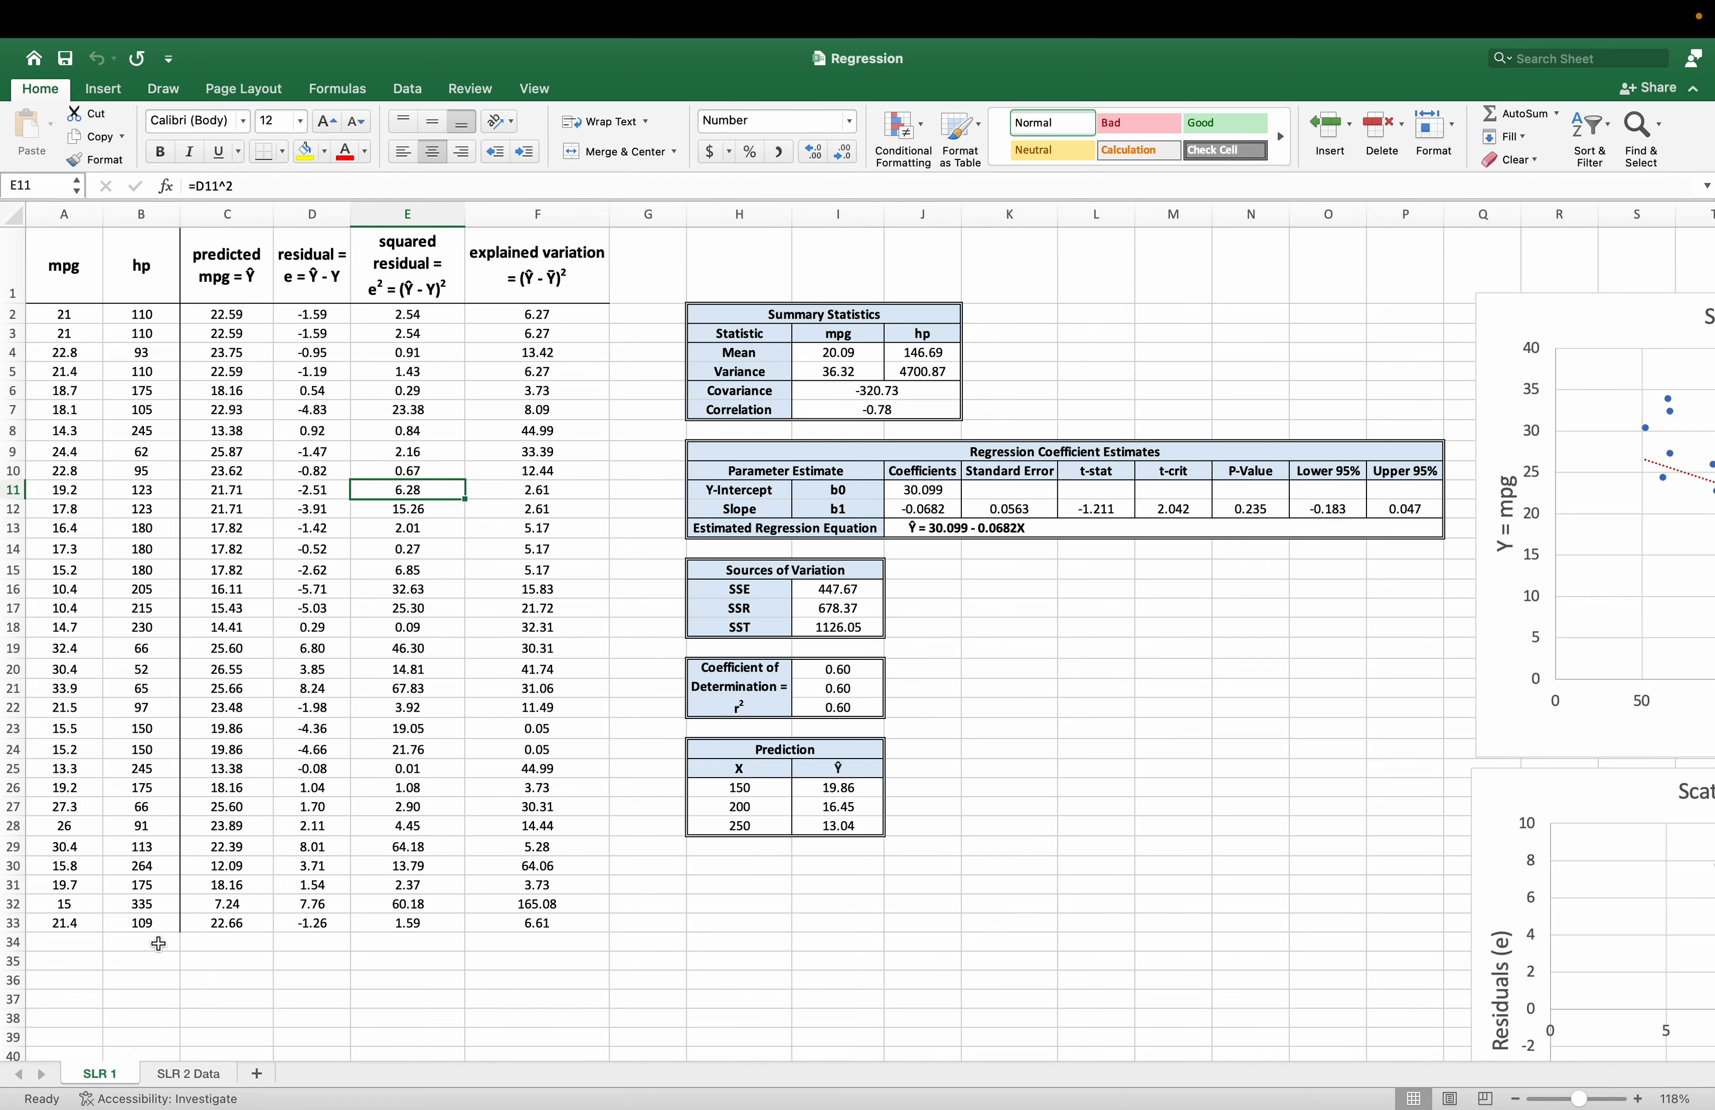
scroll(524, 1052, "right", 10)
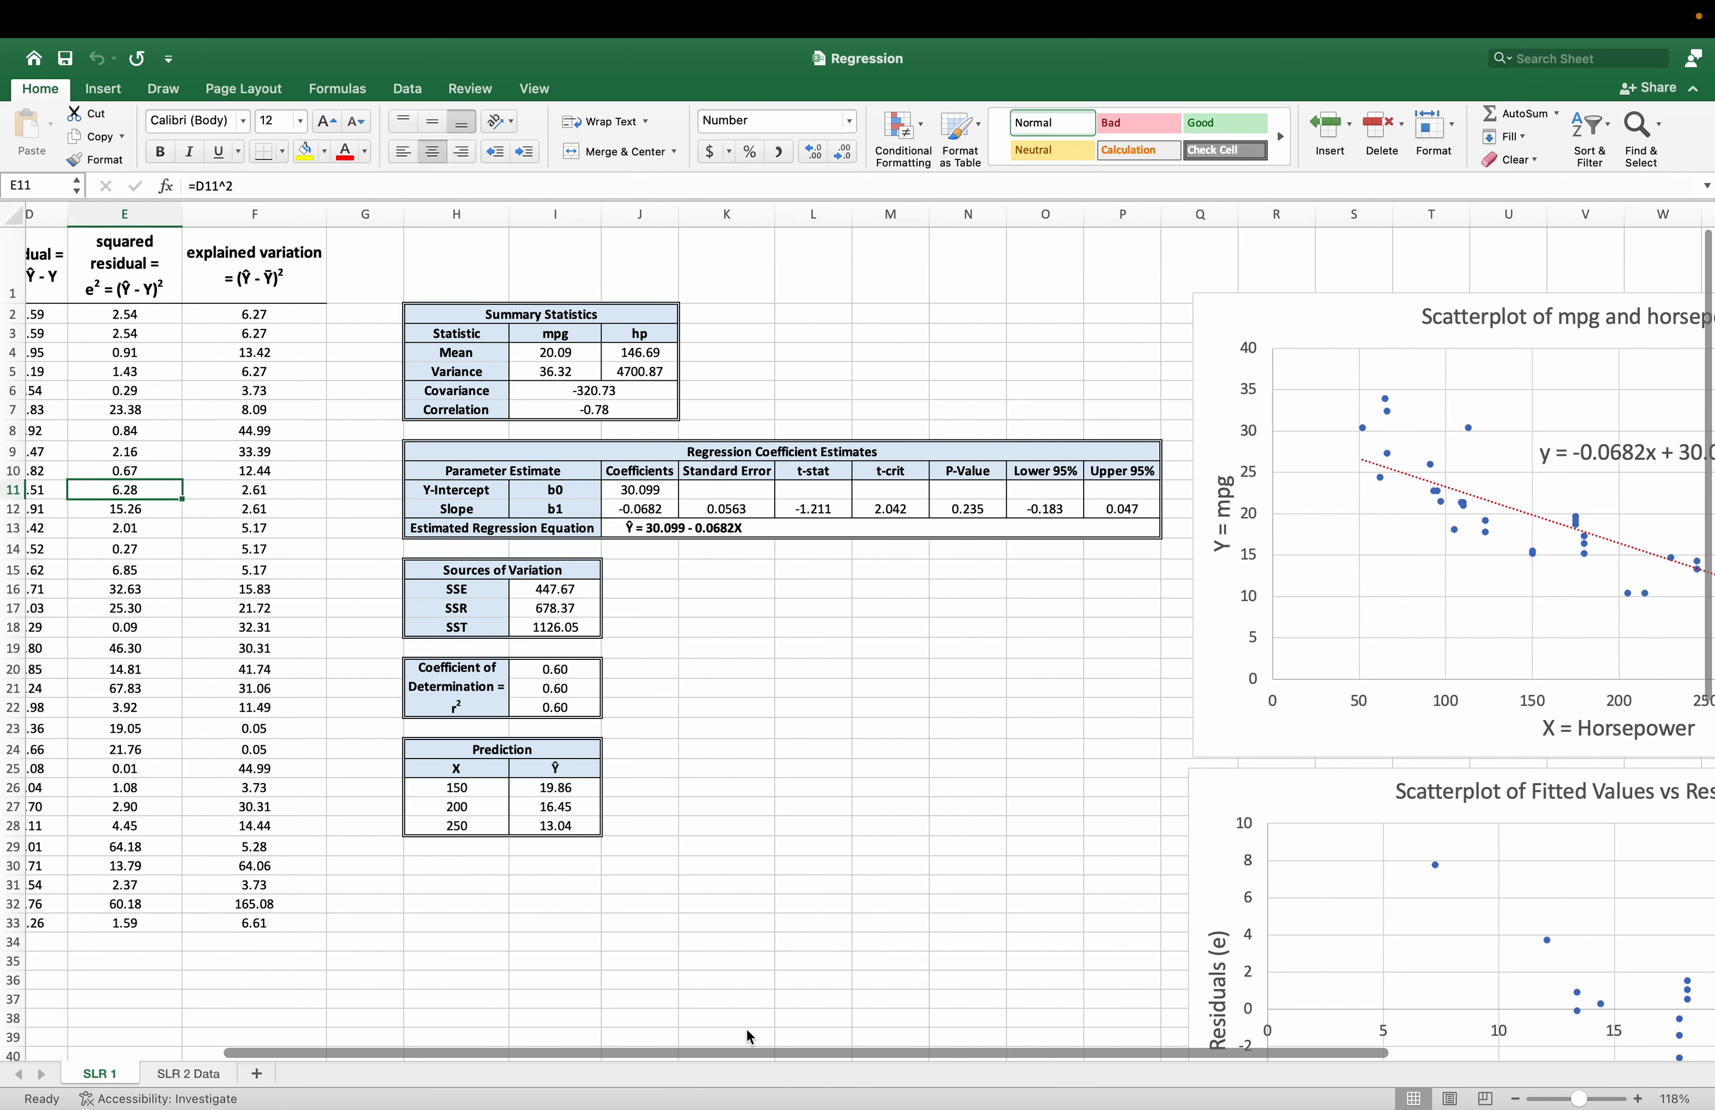
scroll(699, 901, "down", 8)
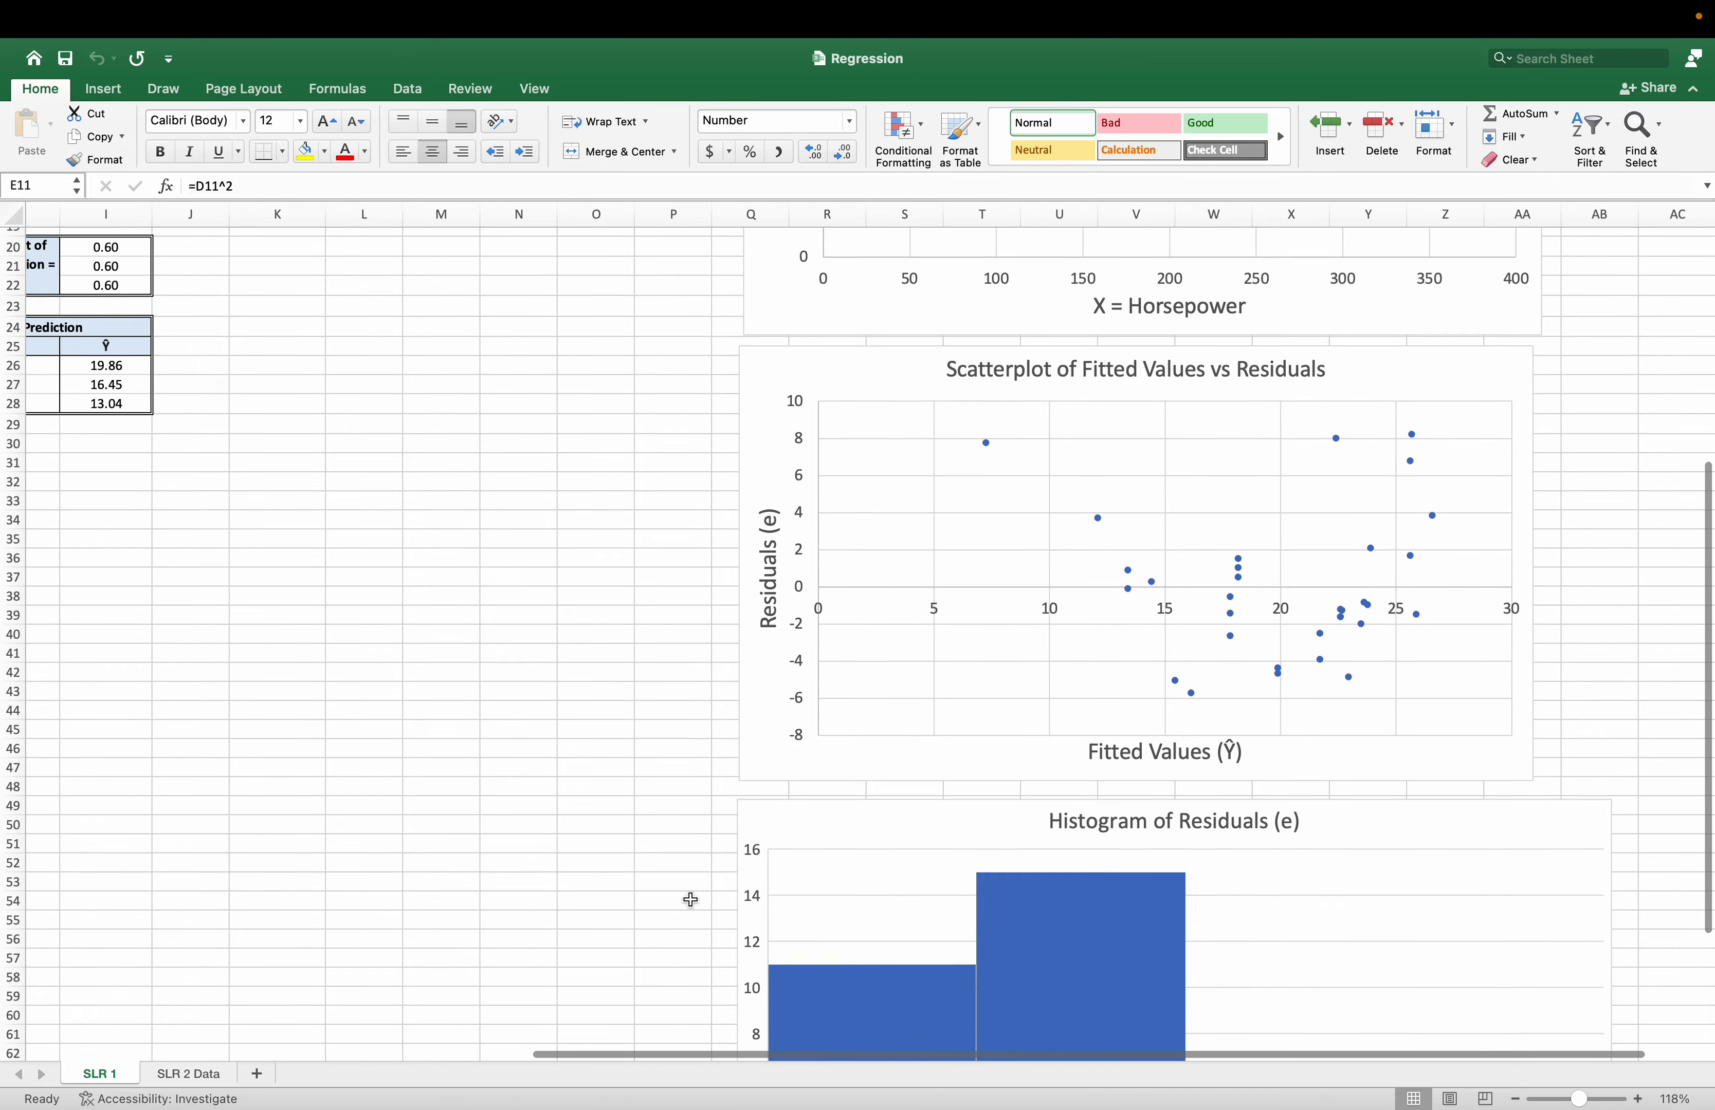
scroll(698, 901, "up", 8)
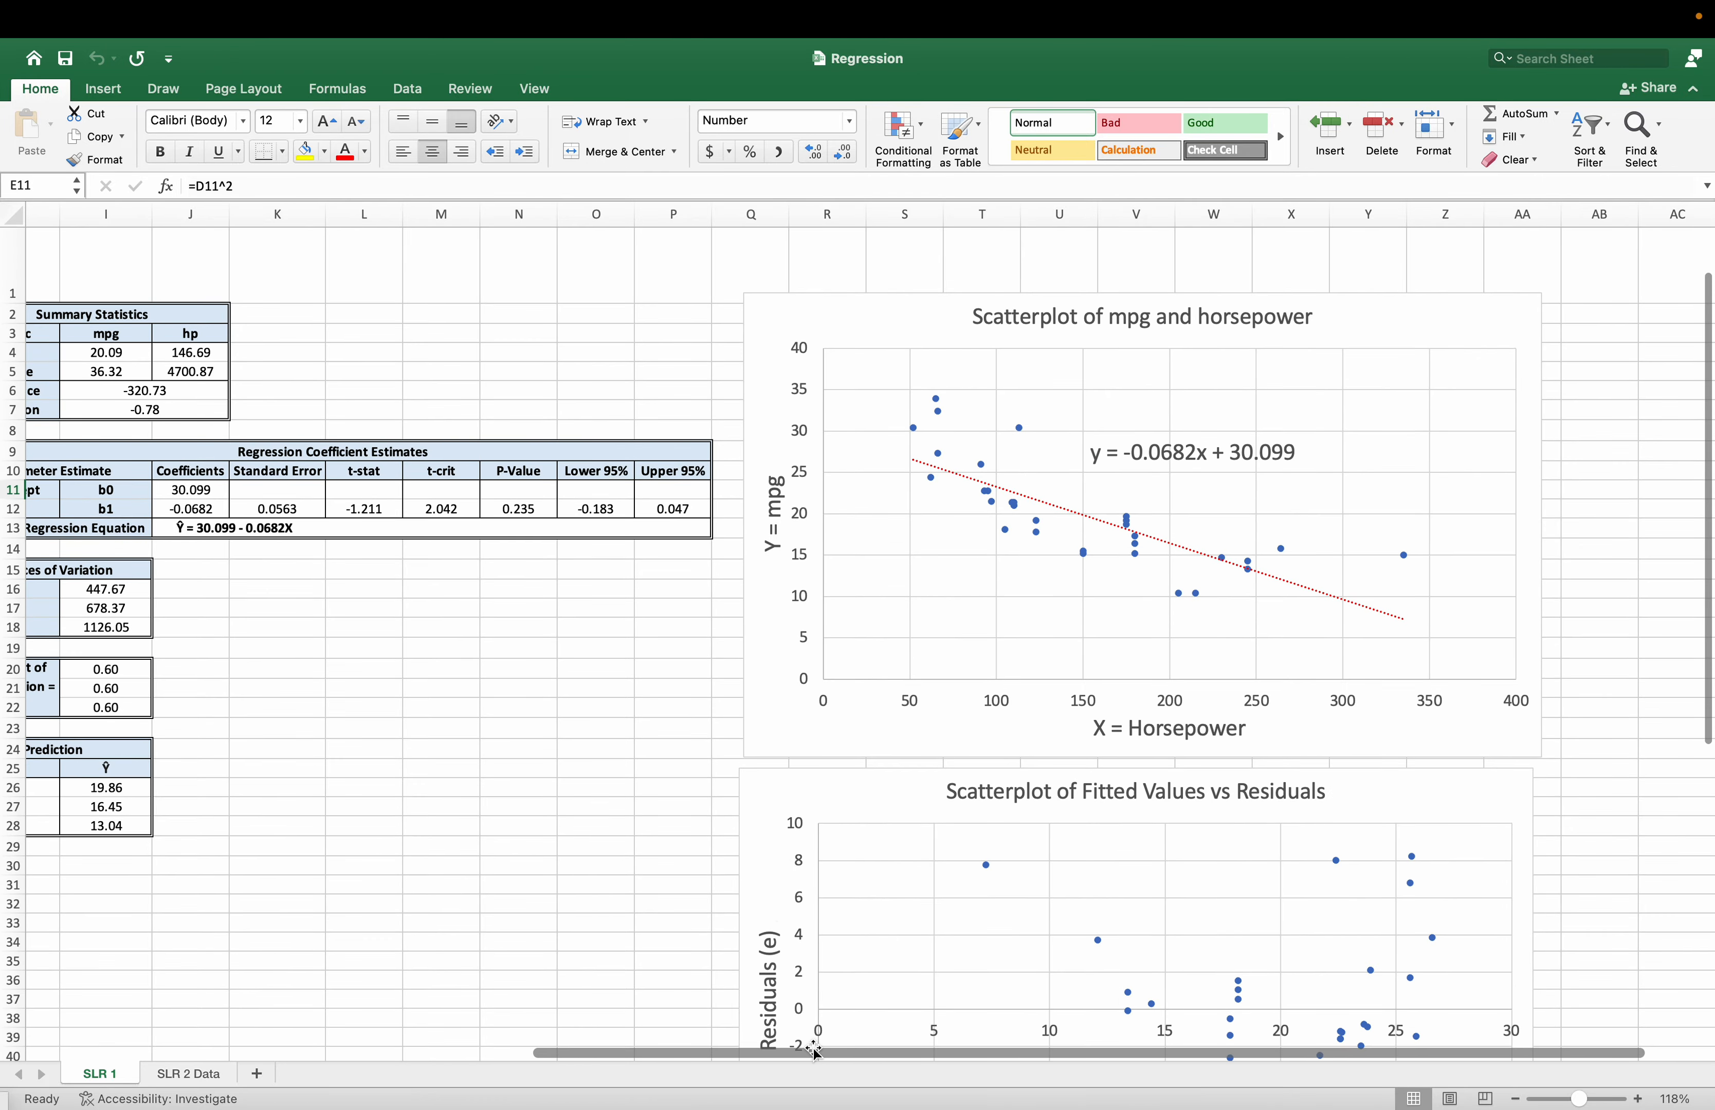
scroll(811, 1045, "left", 3)
scroll(707, 1031, "left", 8)
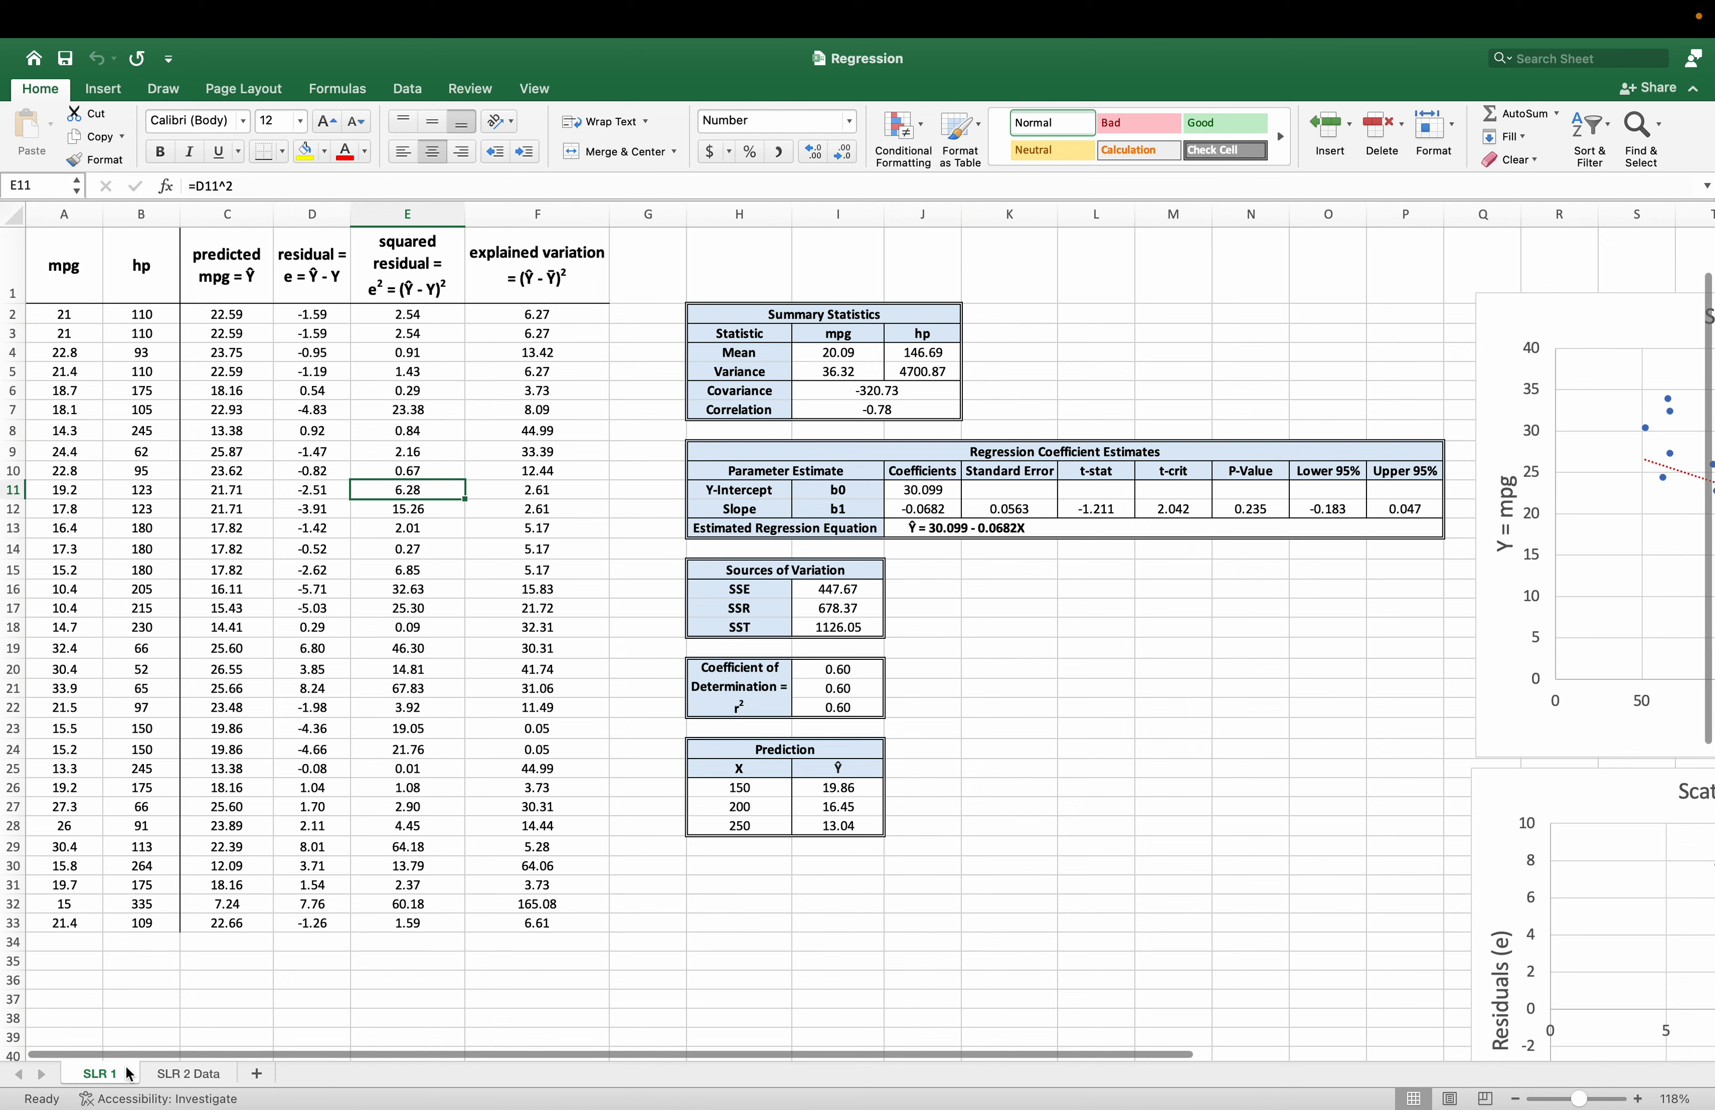
Create a copy of the SLR 1 sheet and place it between SLR 1 and SLR 2 Data.
right_click(98, 1076)
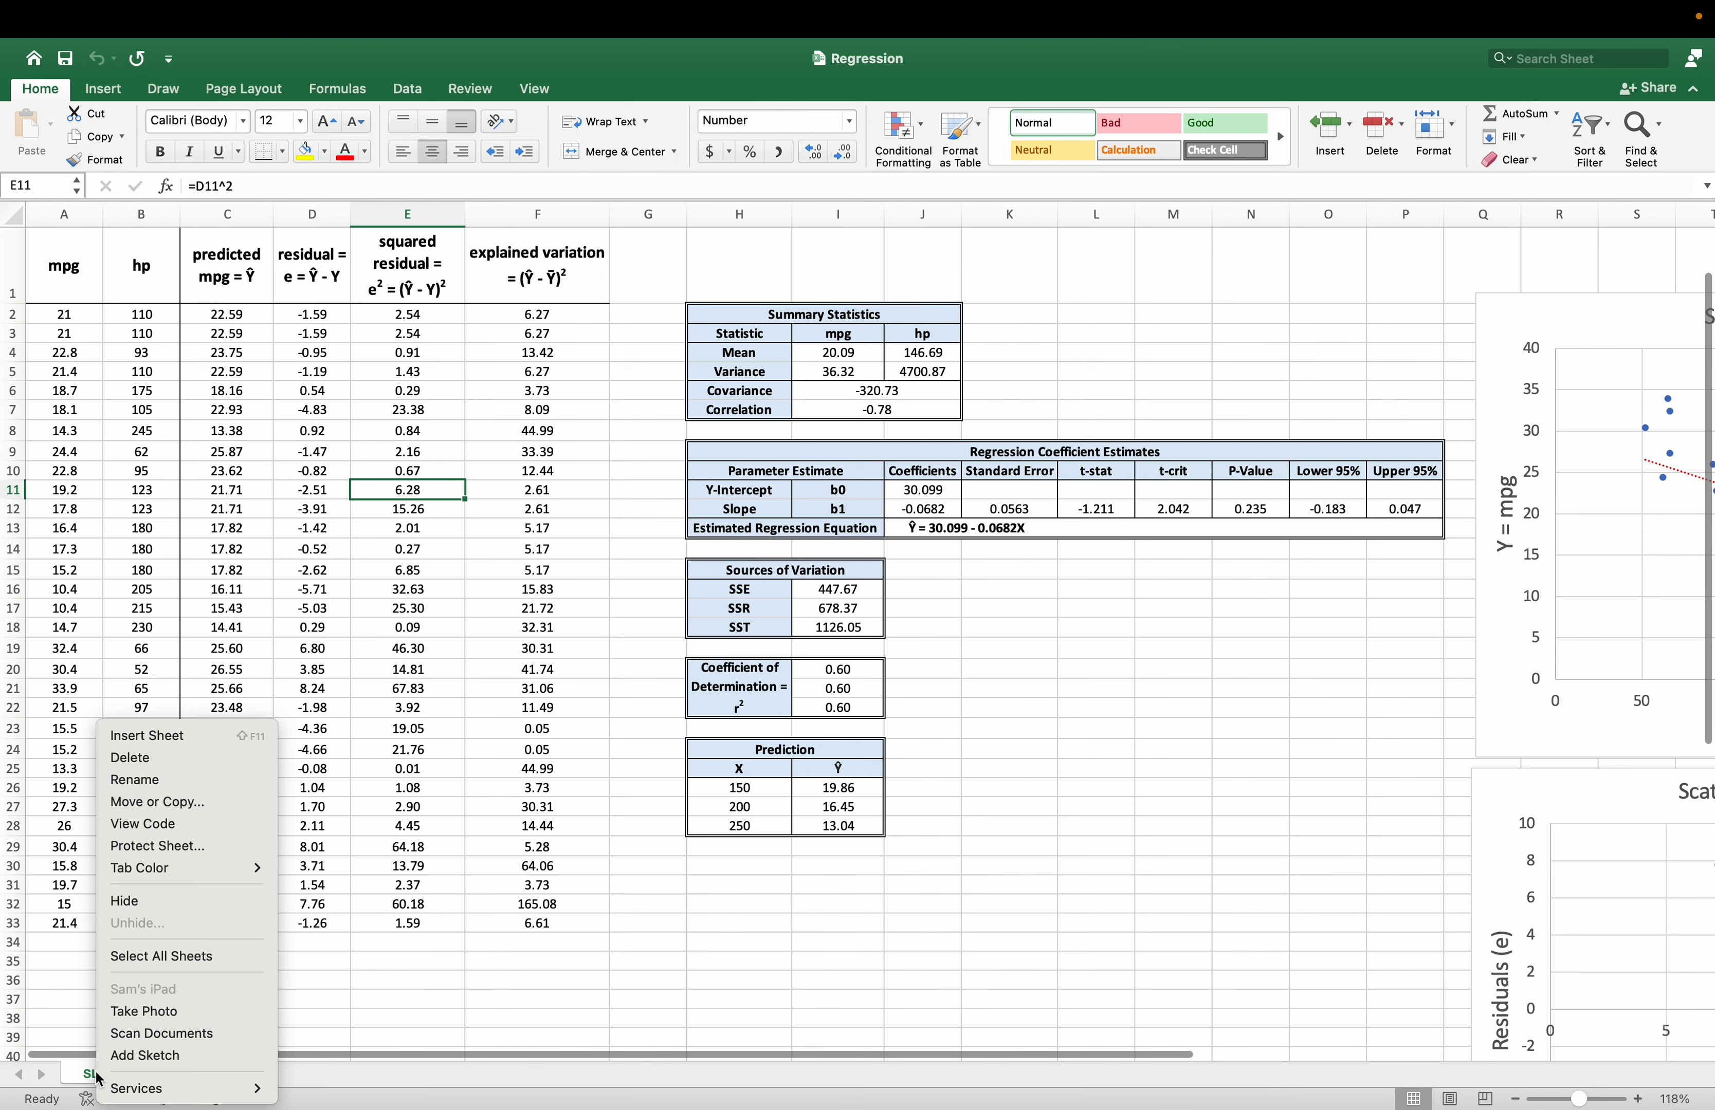
left_click(192, 802)
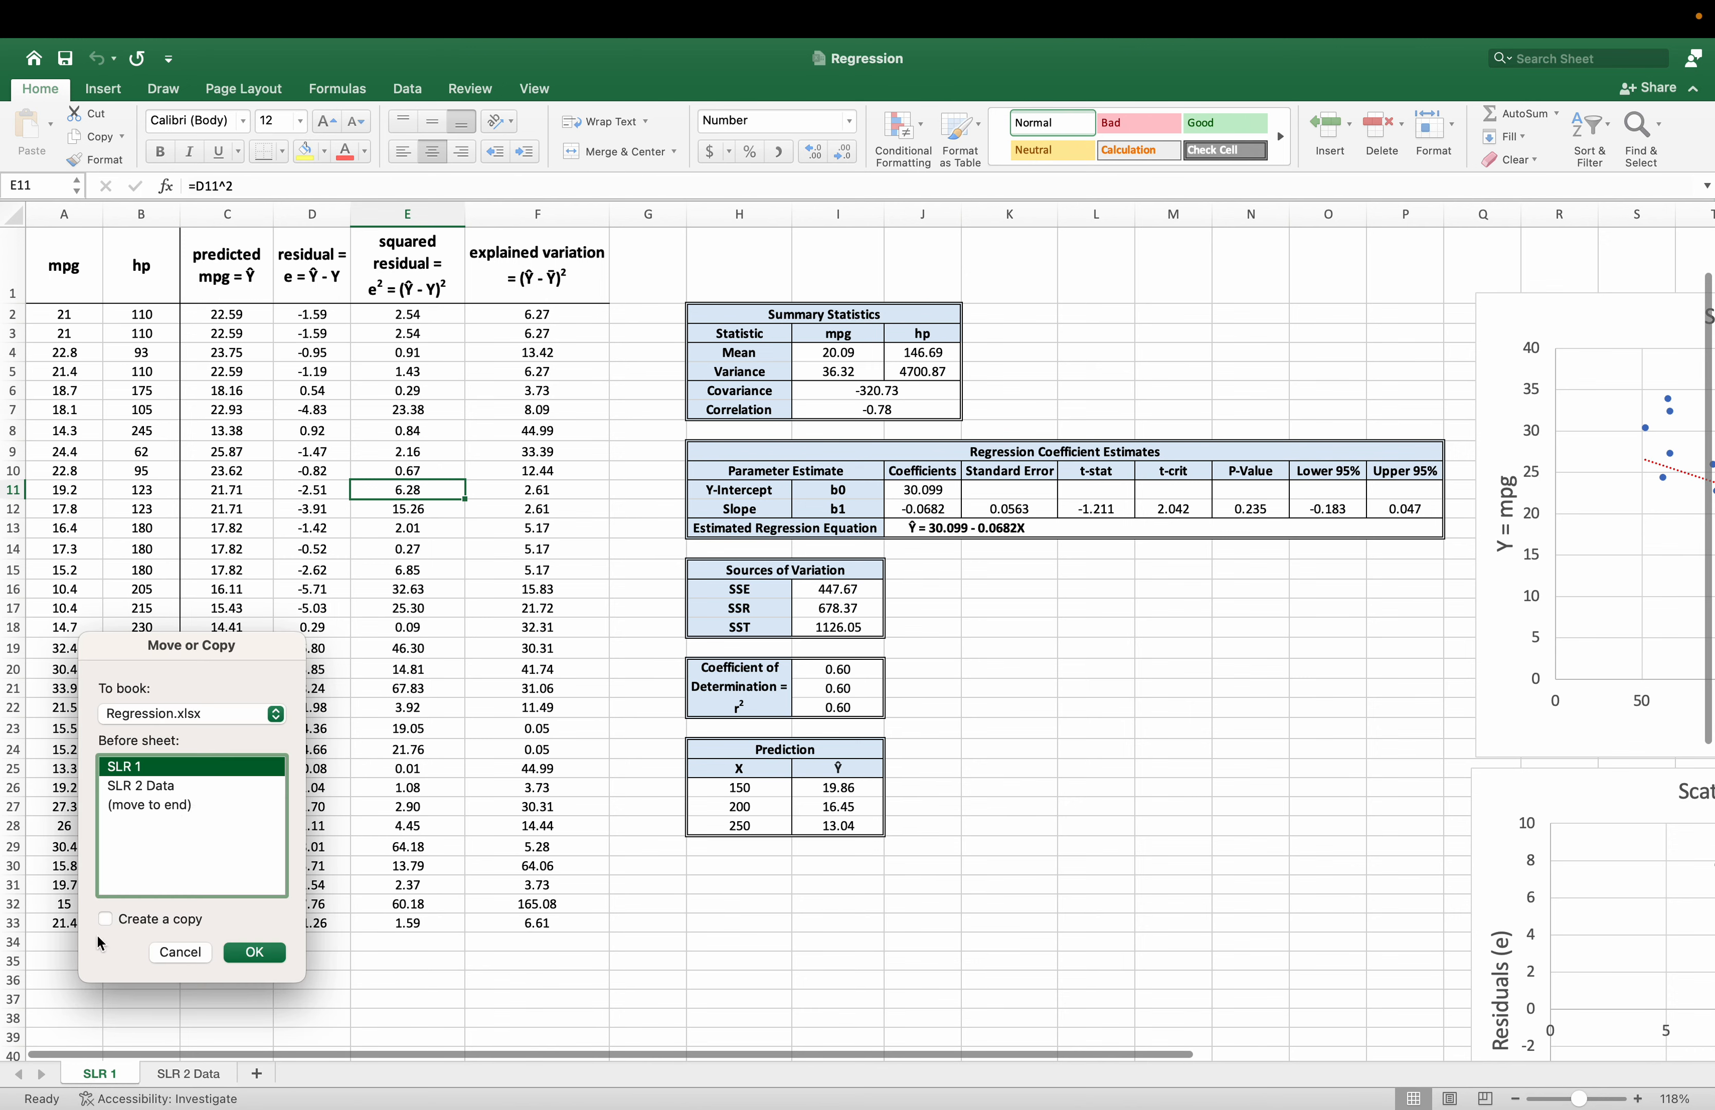
left_click(256, 954)
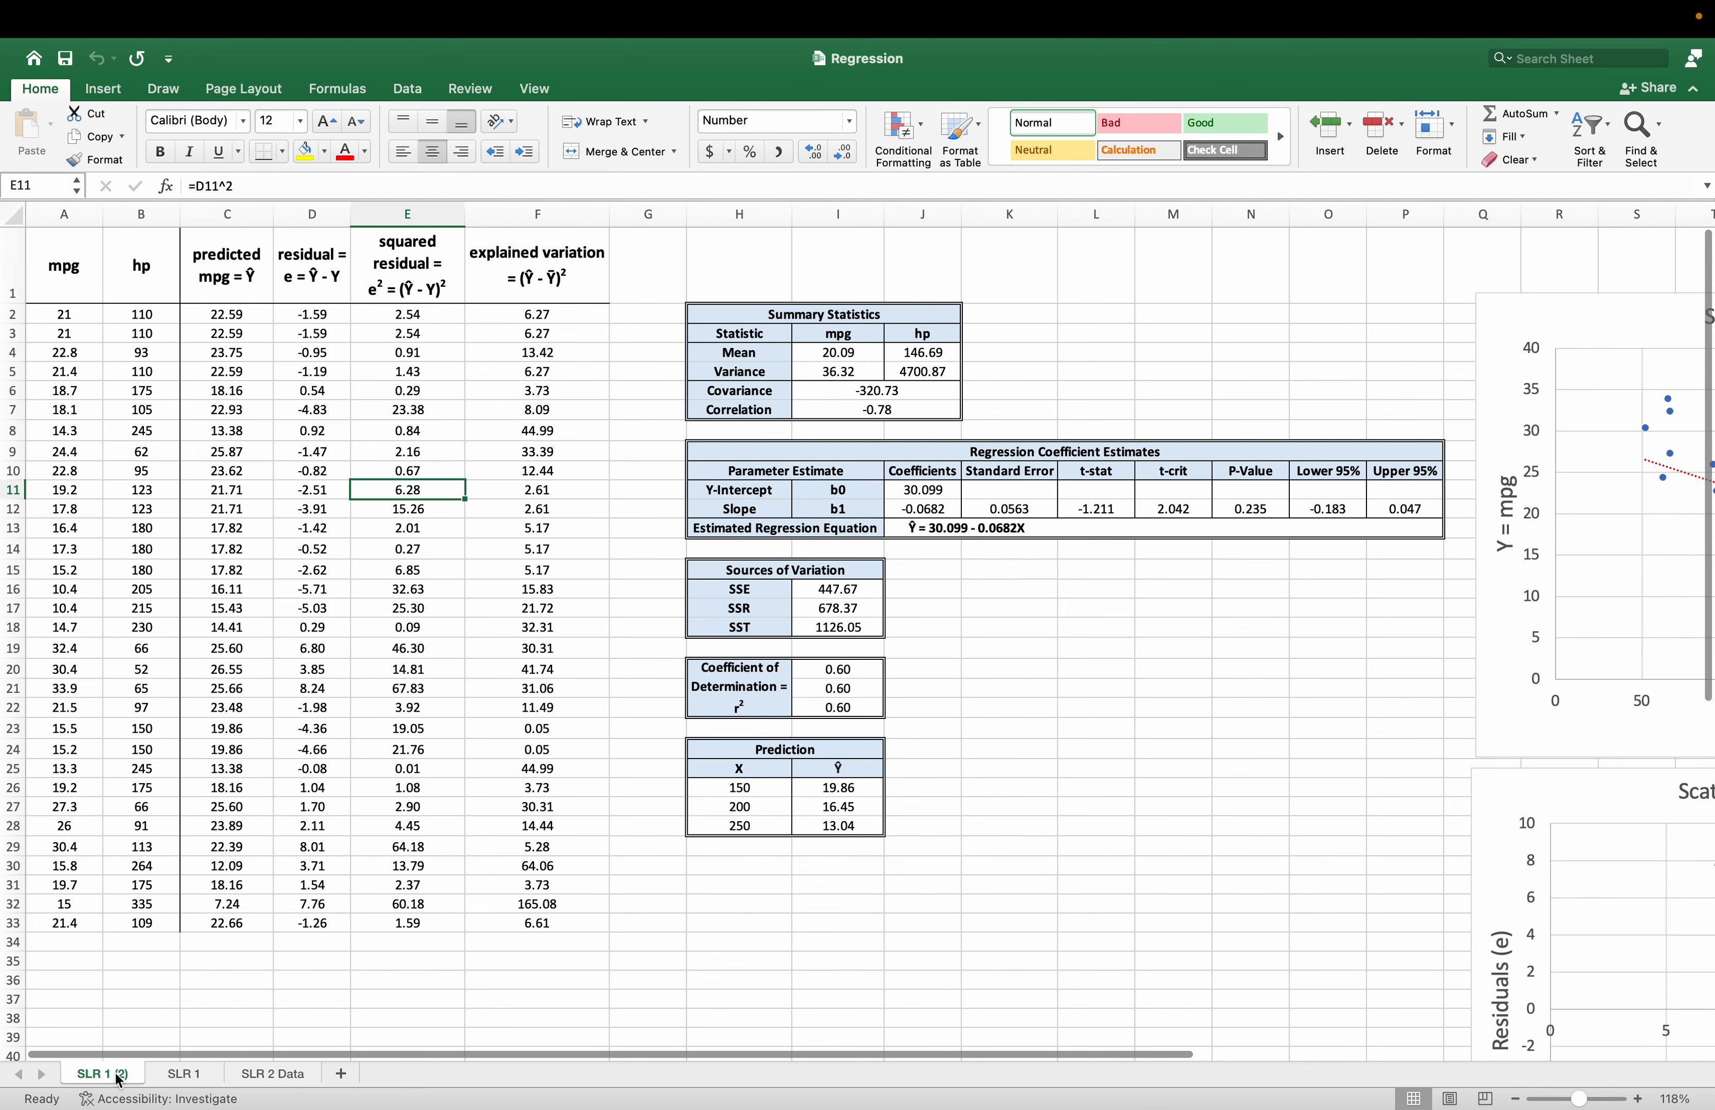
left_click_drag(119, 1080, 217, 1077)
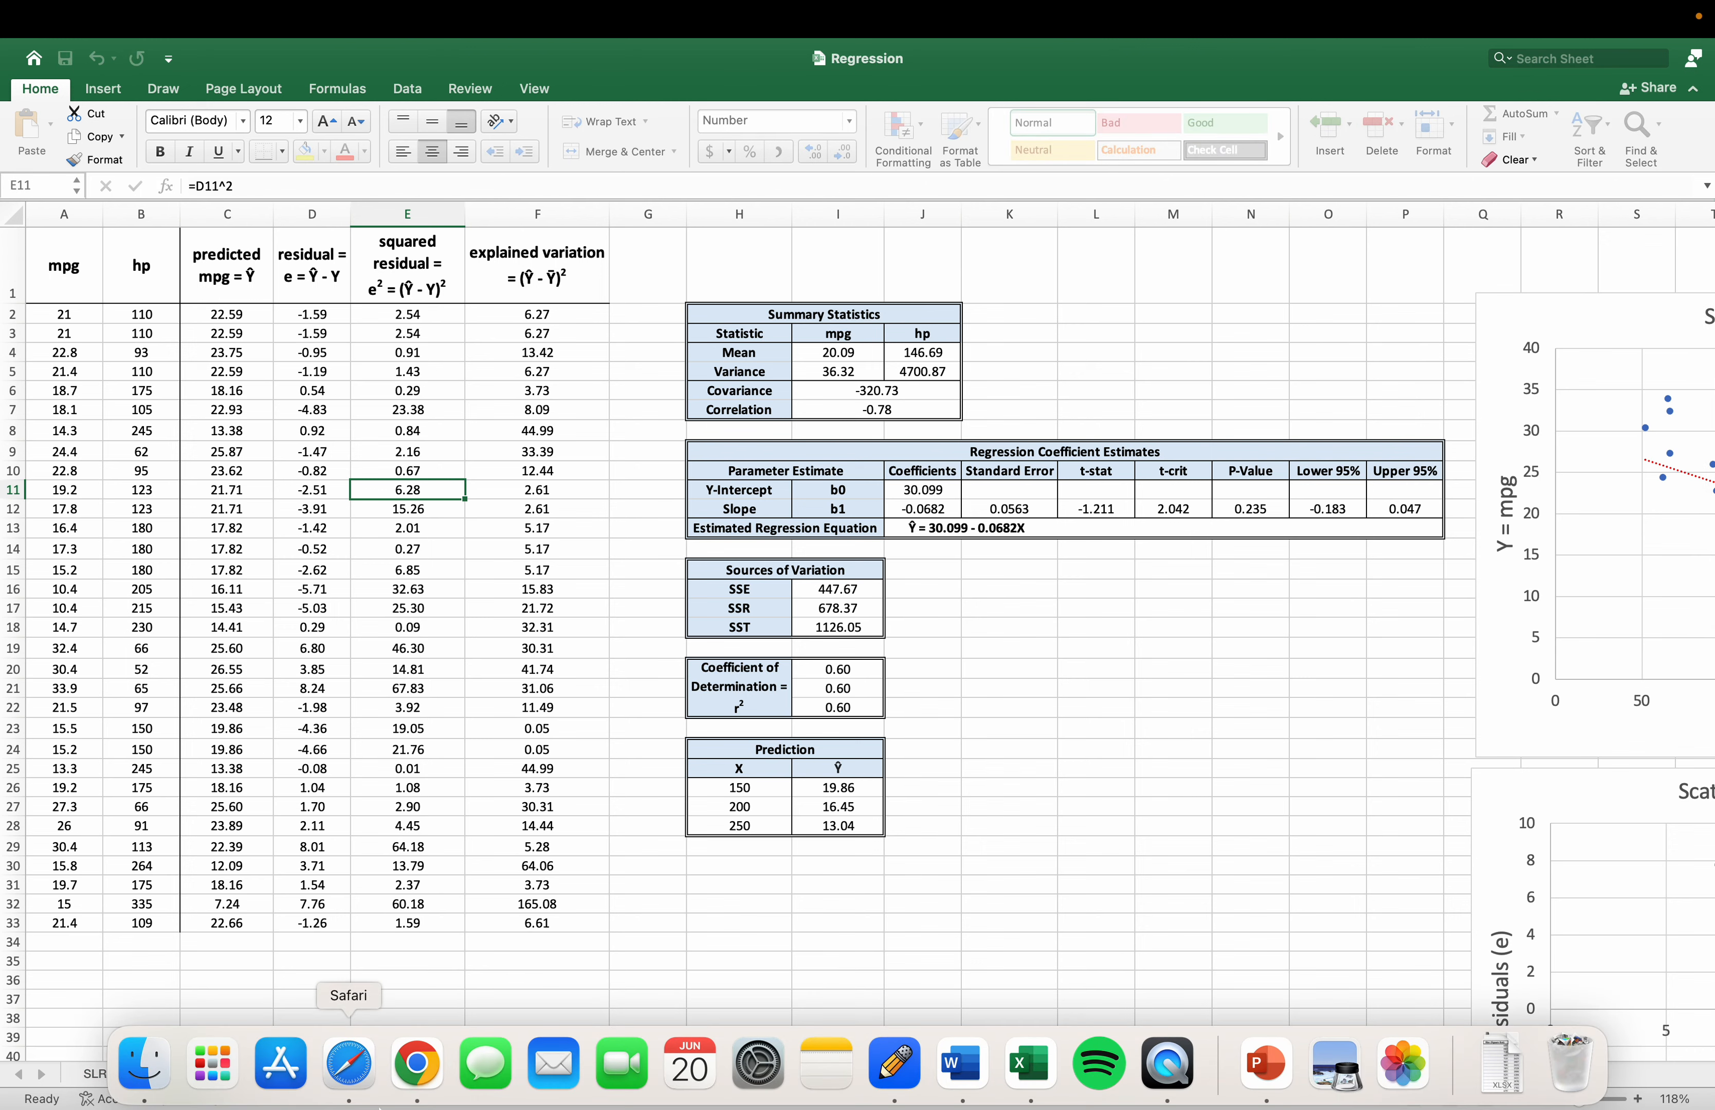
Rename the copied sheet as SLR 2.
key("Right")
key("BackSpace")
key("BackSpace")
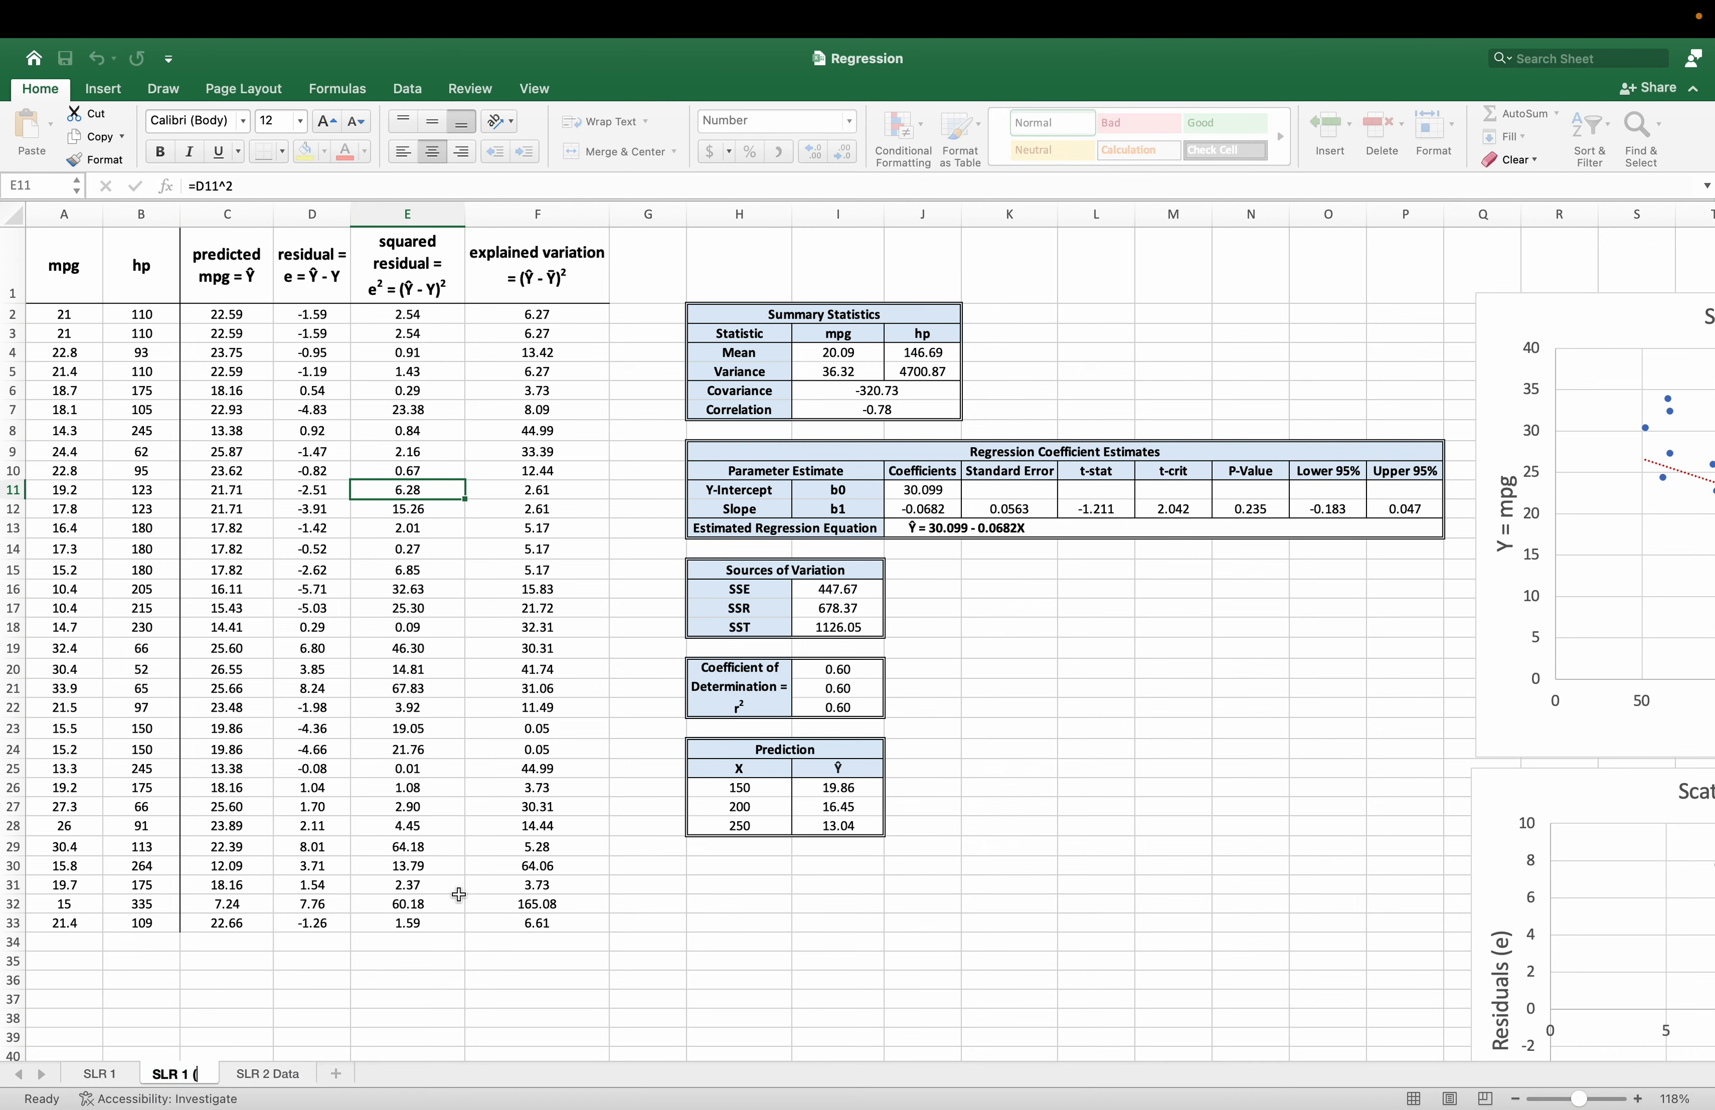
type("2")
left_click(498, 808)
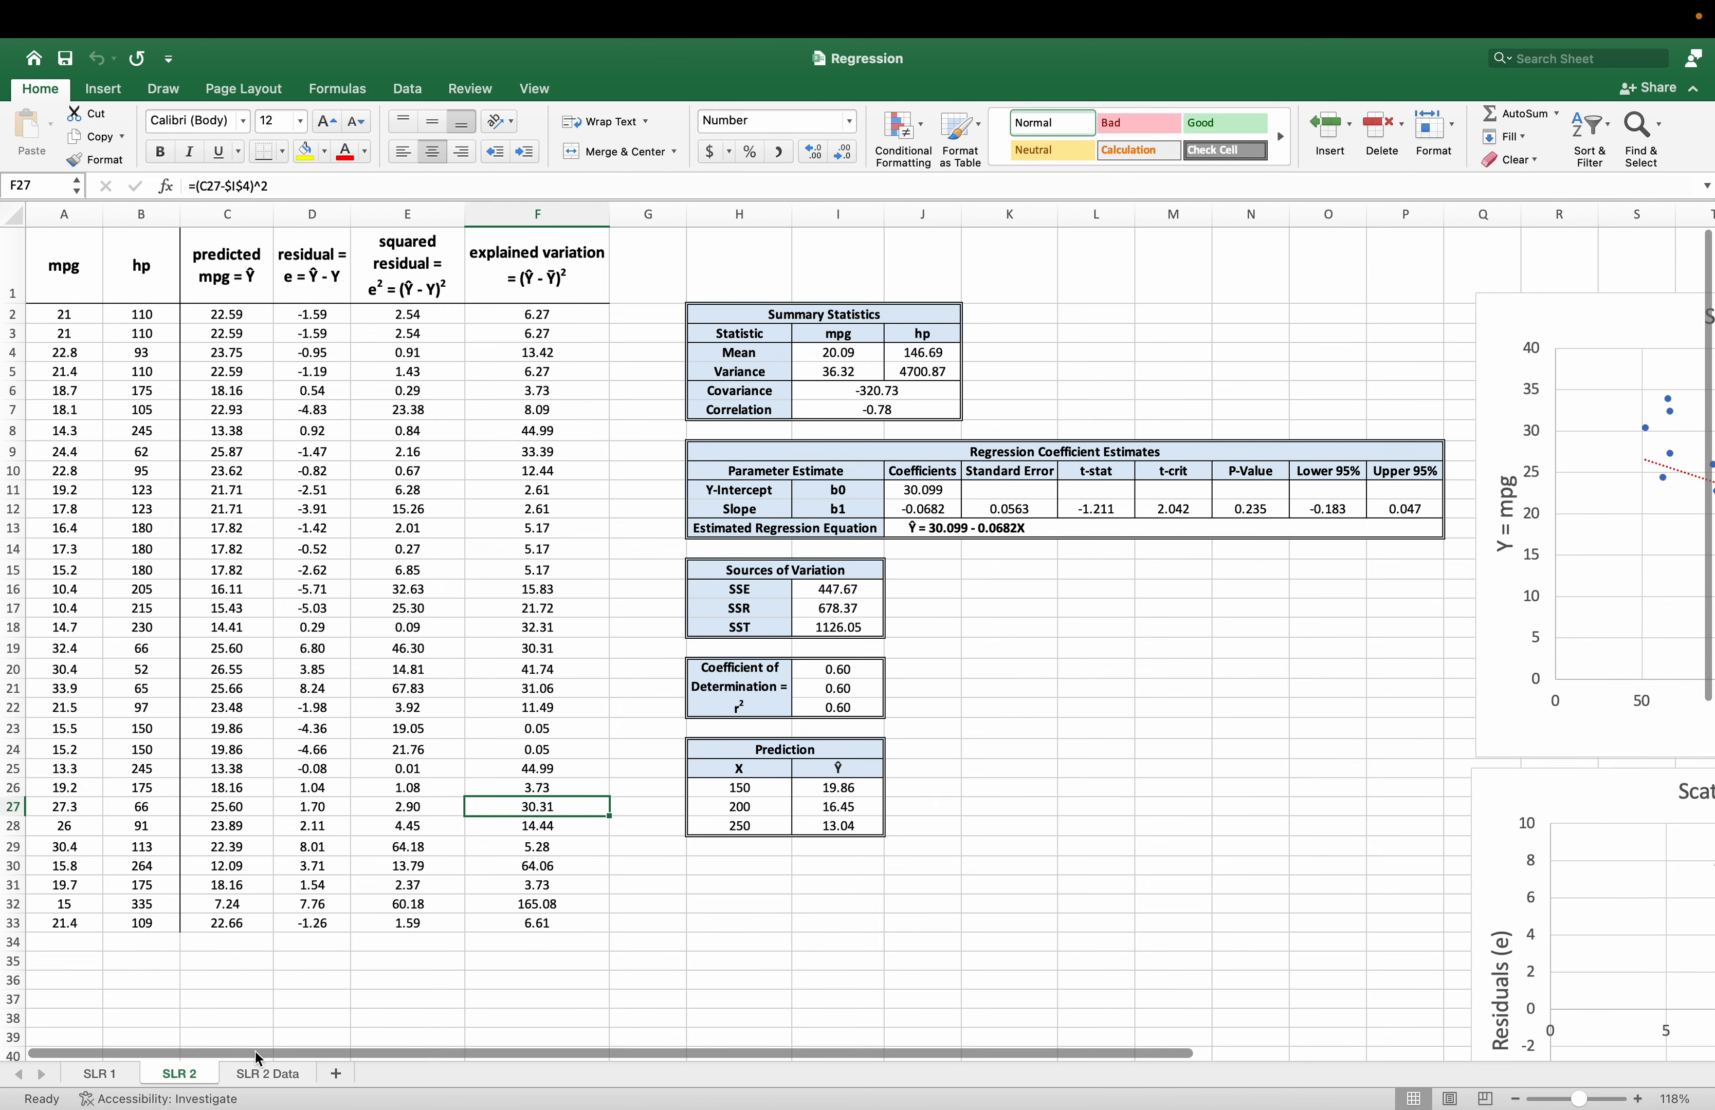
left_click(264, 1074)
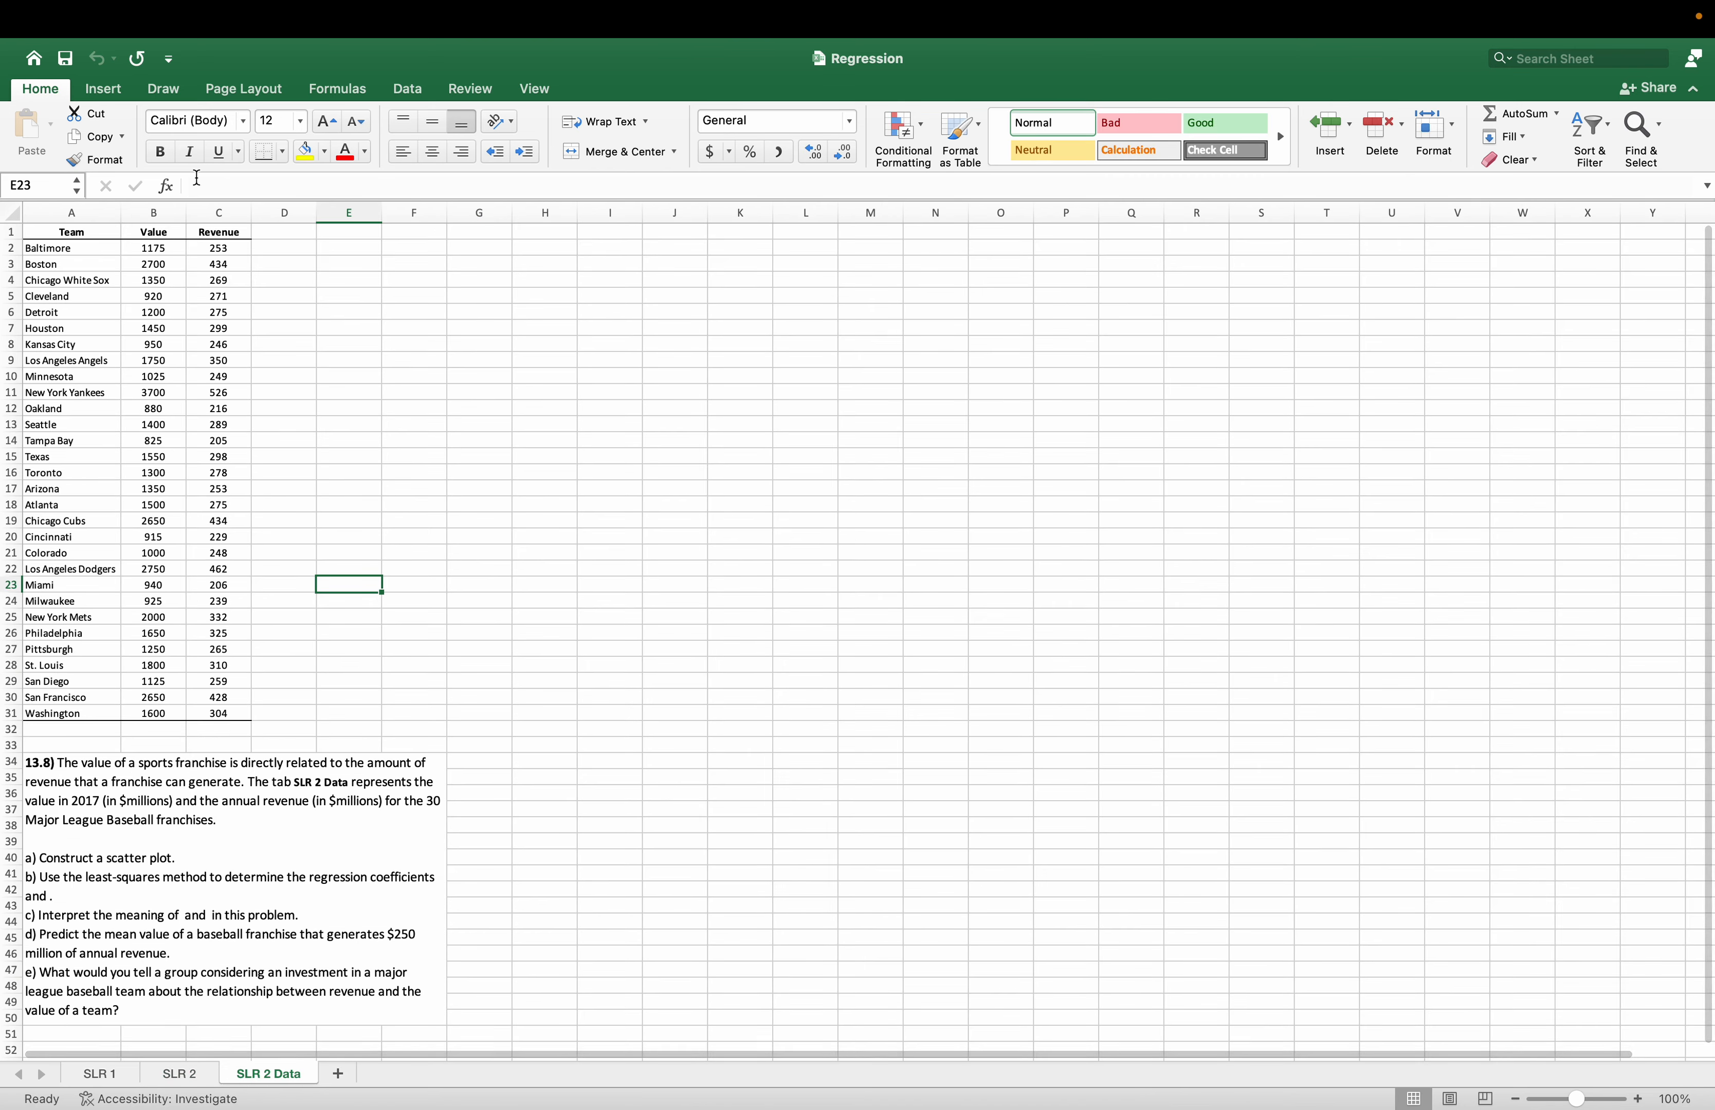
left_click(72, 212)
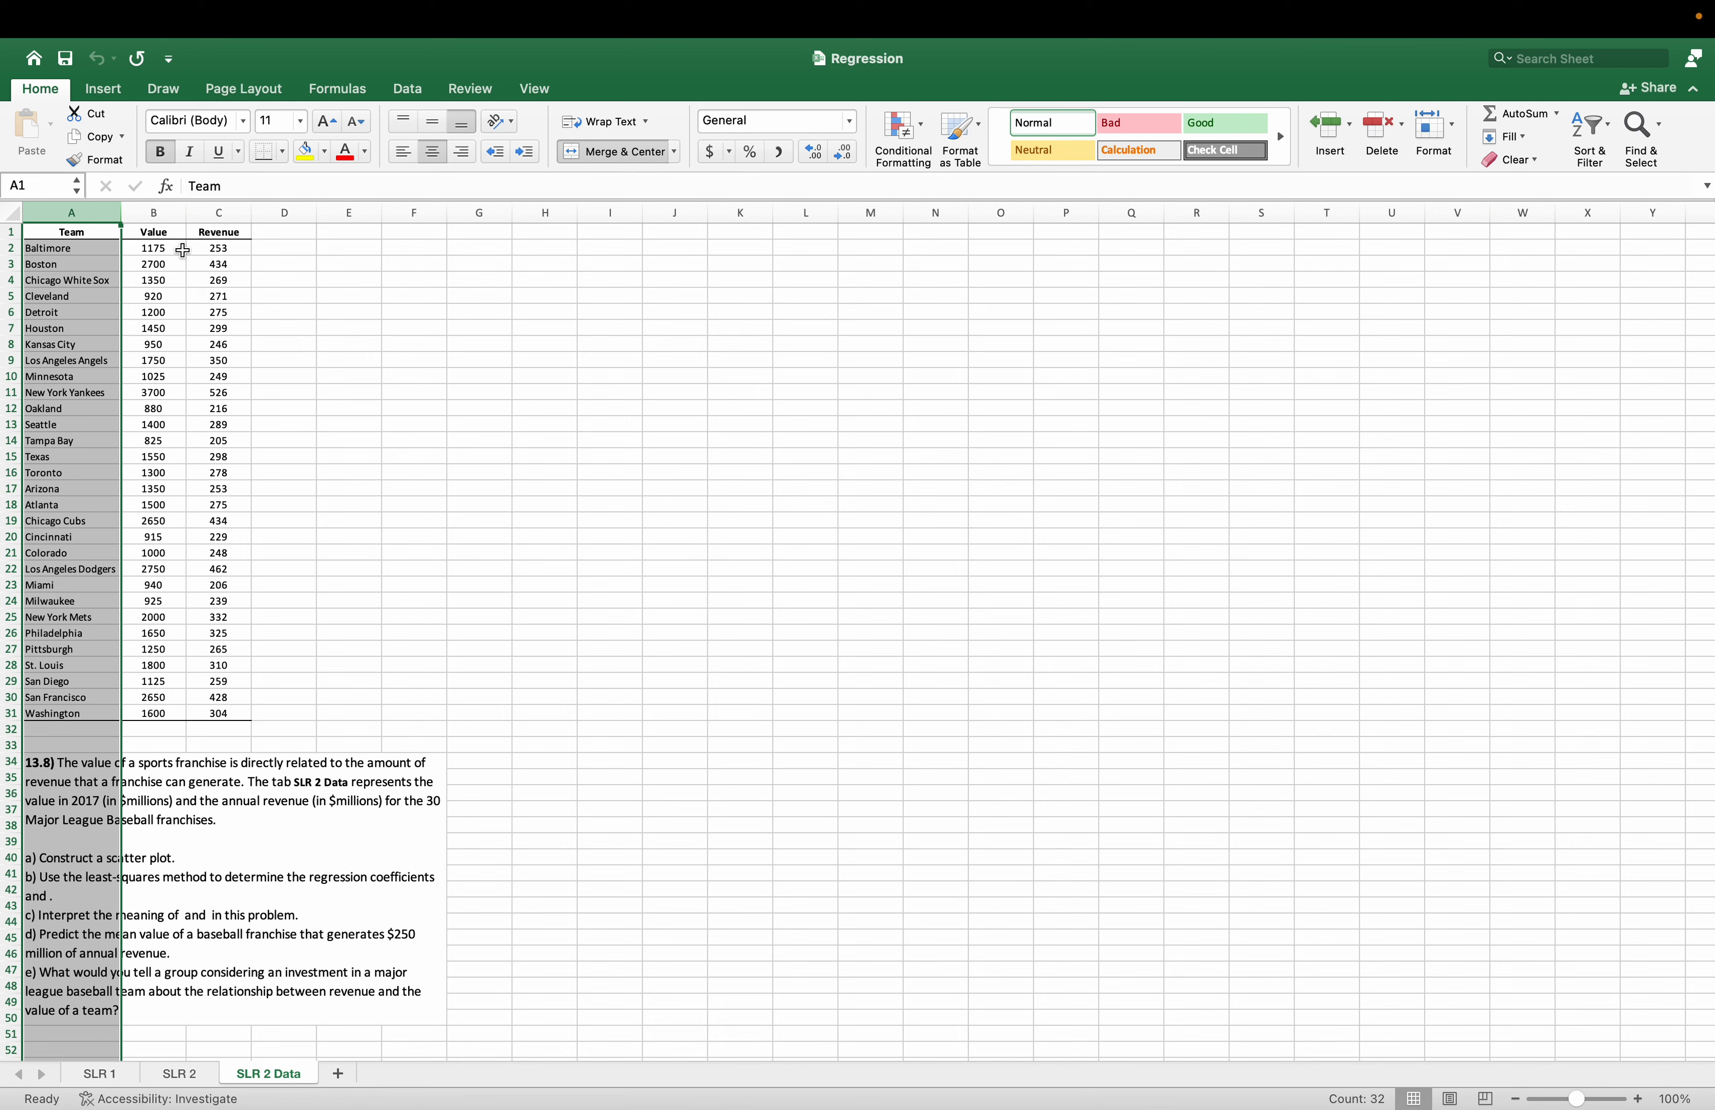
left_click_drag(183, 250, 217, 715)
right_click(177, 375)
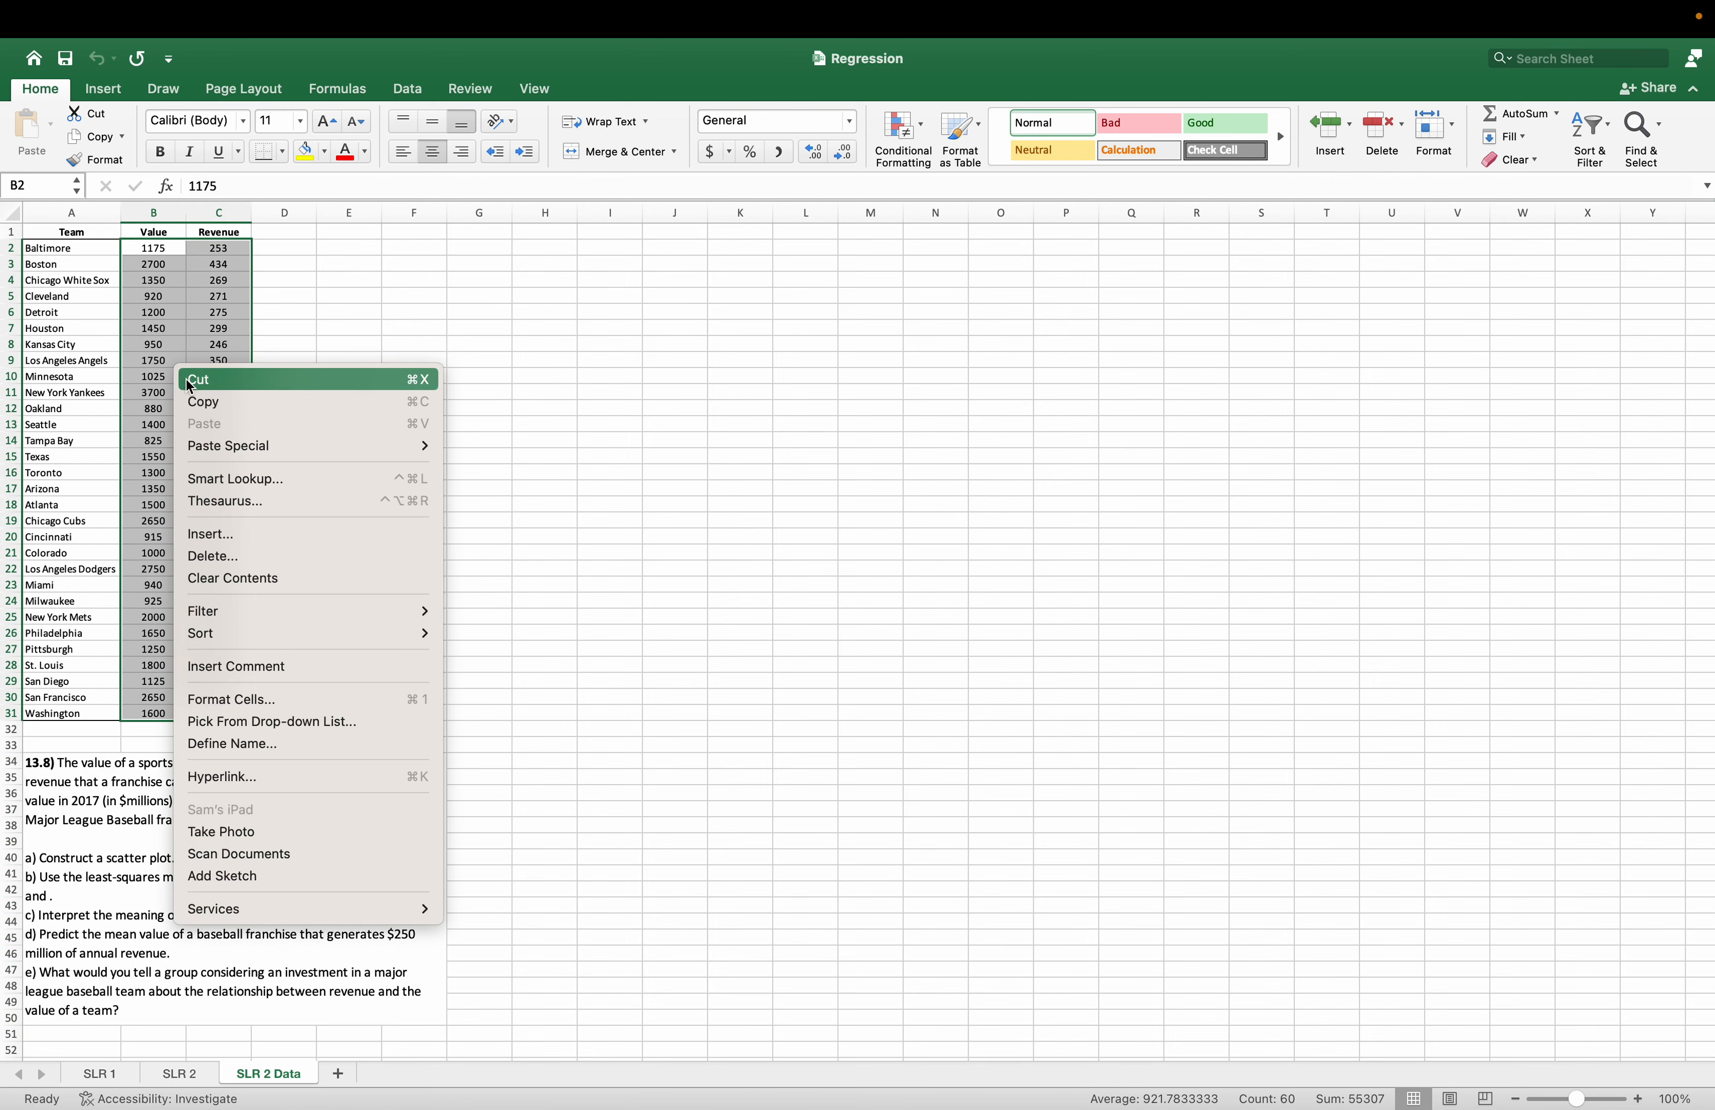
left_click(205, 399)
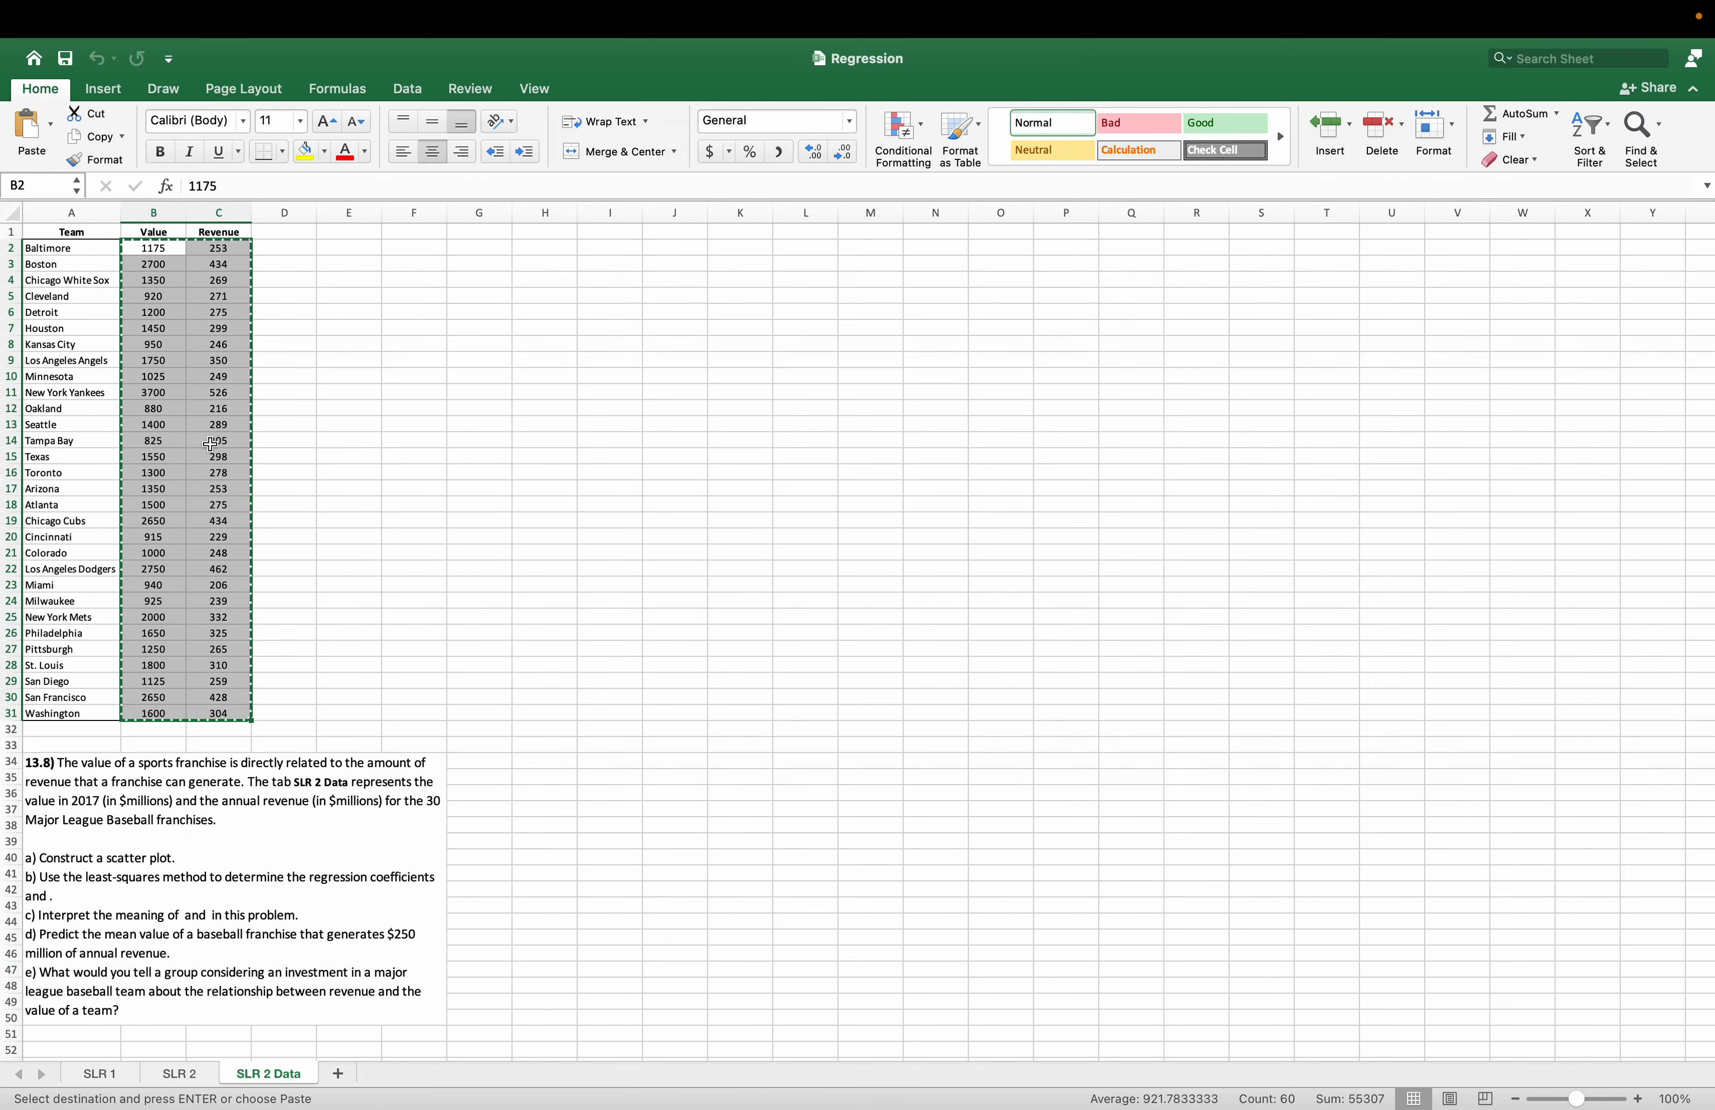
left_click(179, 1074)
left_click(62, 316)
right_click(63, 316)
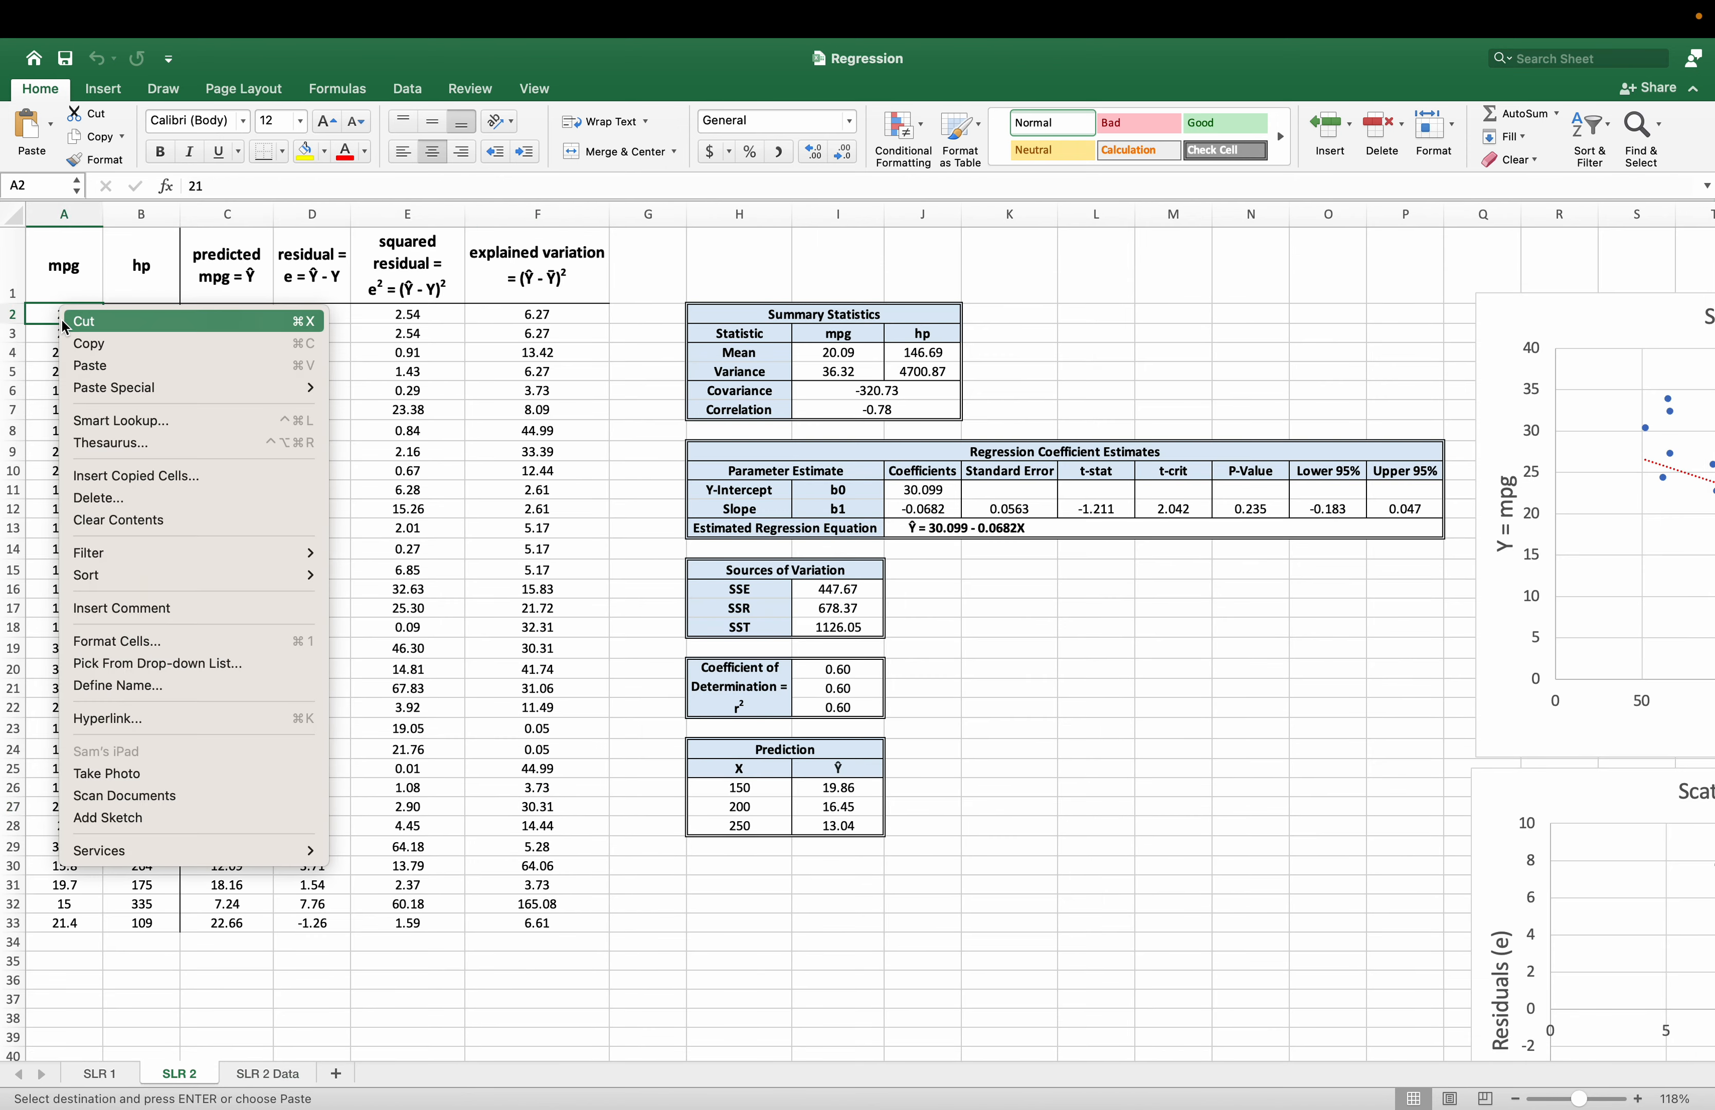
key("Escape")
Copy the Value and Revenue columns with their headers (B1:C31) from SLR 2 Data into SLR 2 starting at cell A1.
left_click(269, 1075)
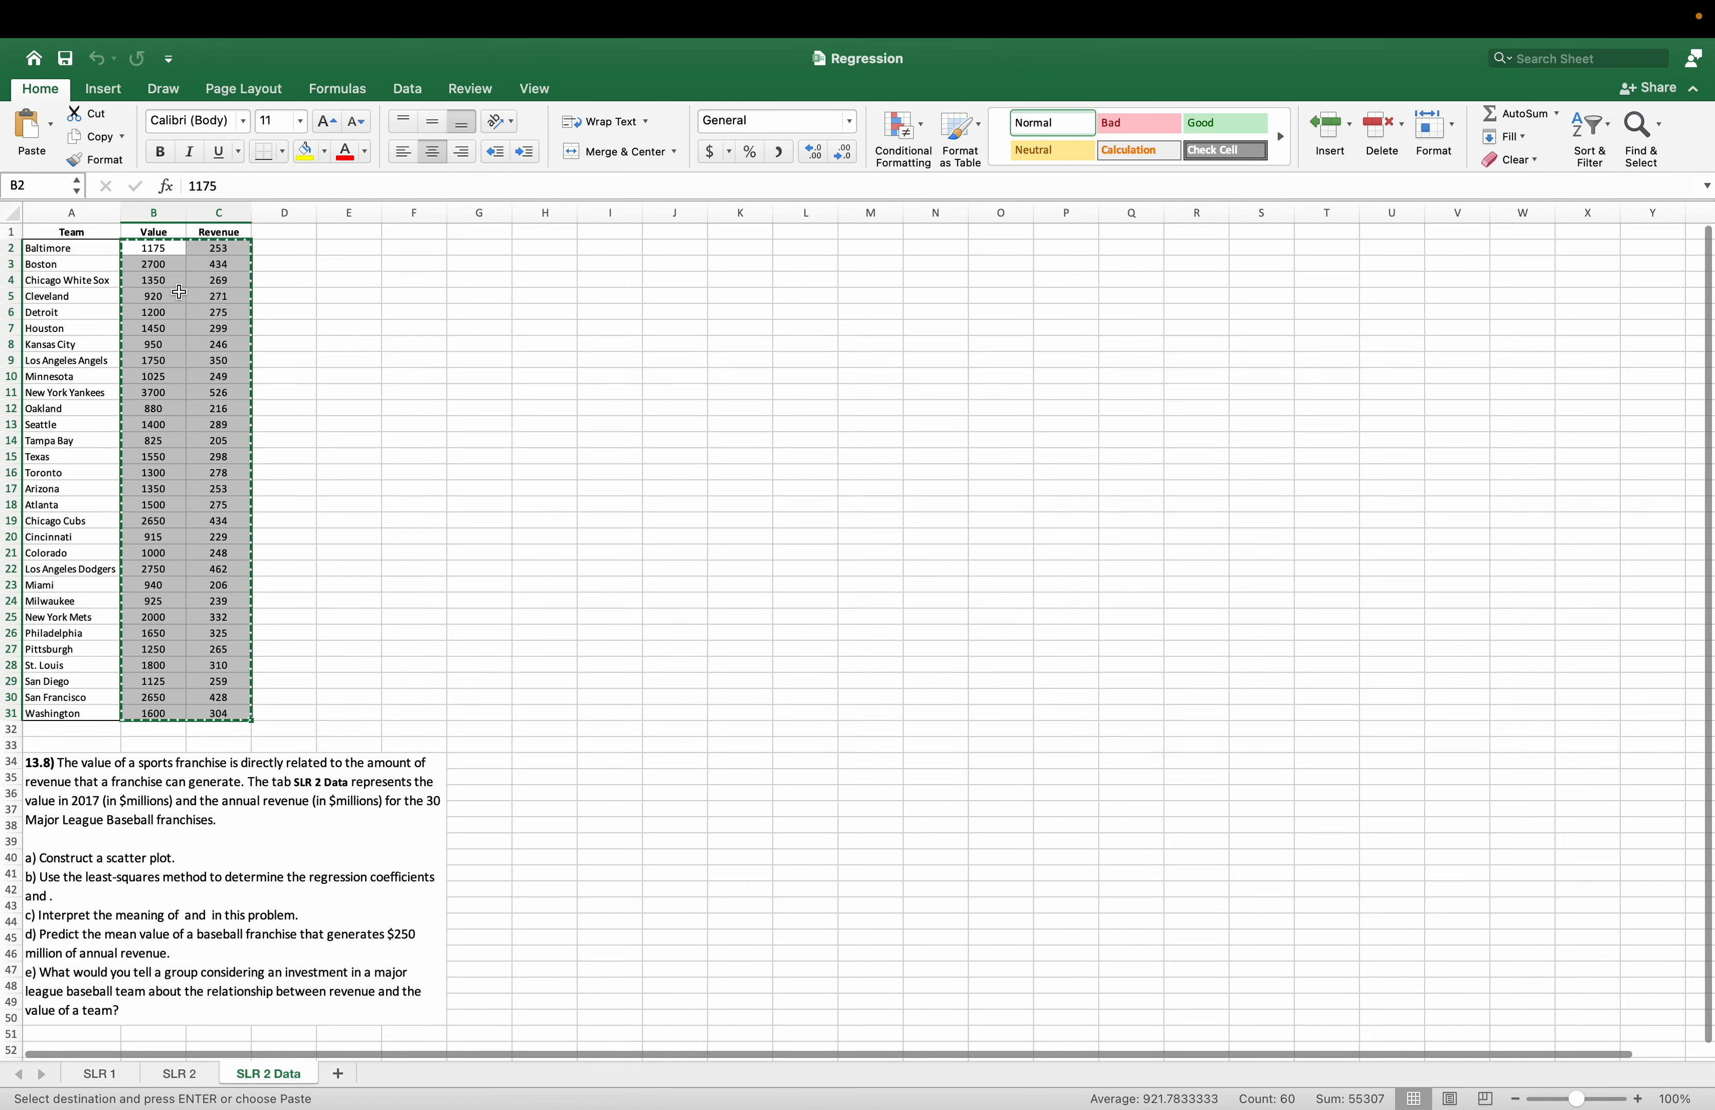
left_click_drag(154, 231, 233, 703)
left_click_drag(145, 240, 231, 713)
right_click(190, 389)
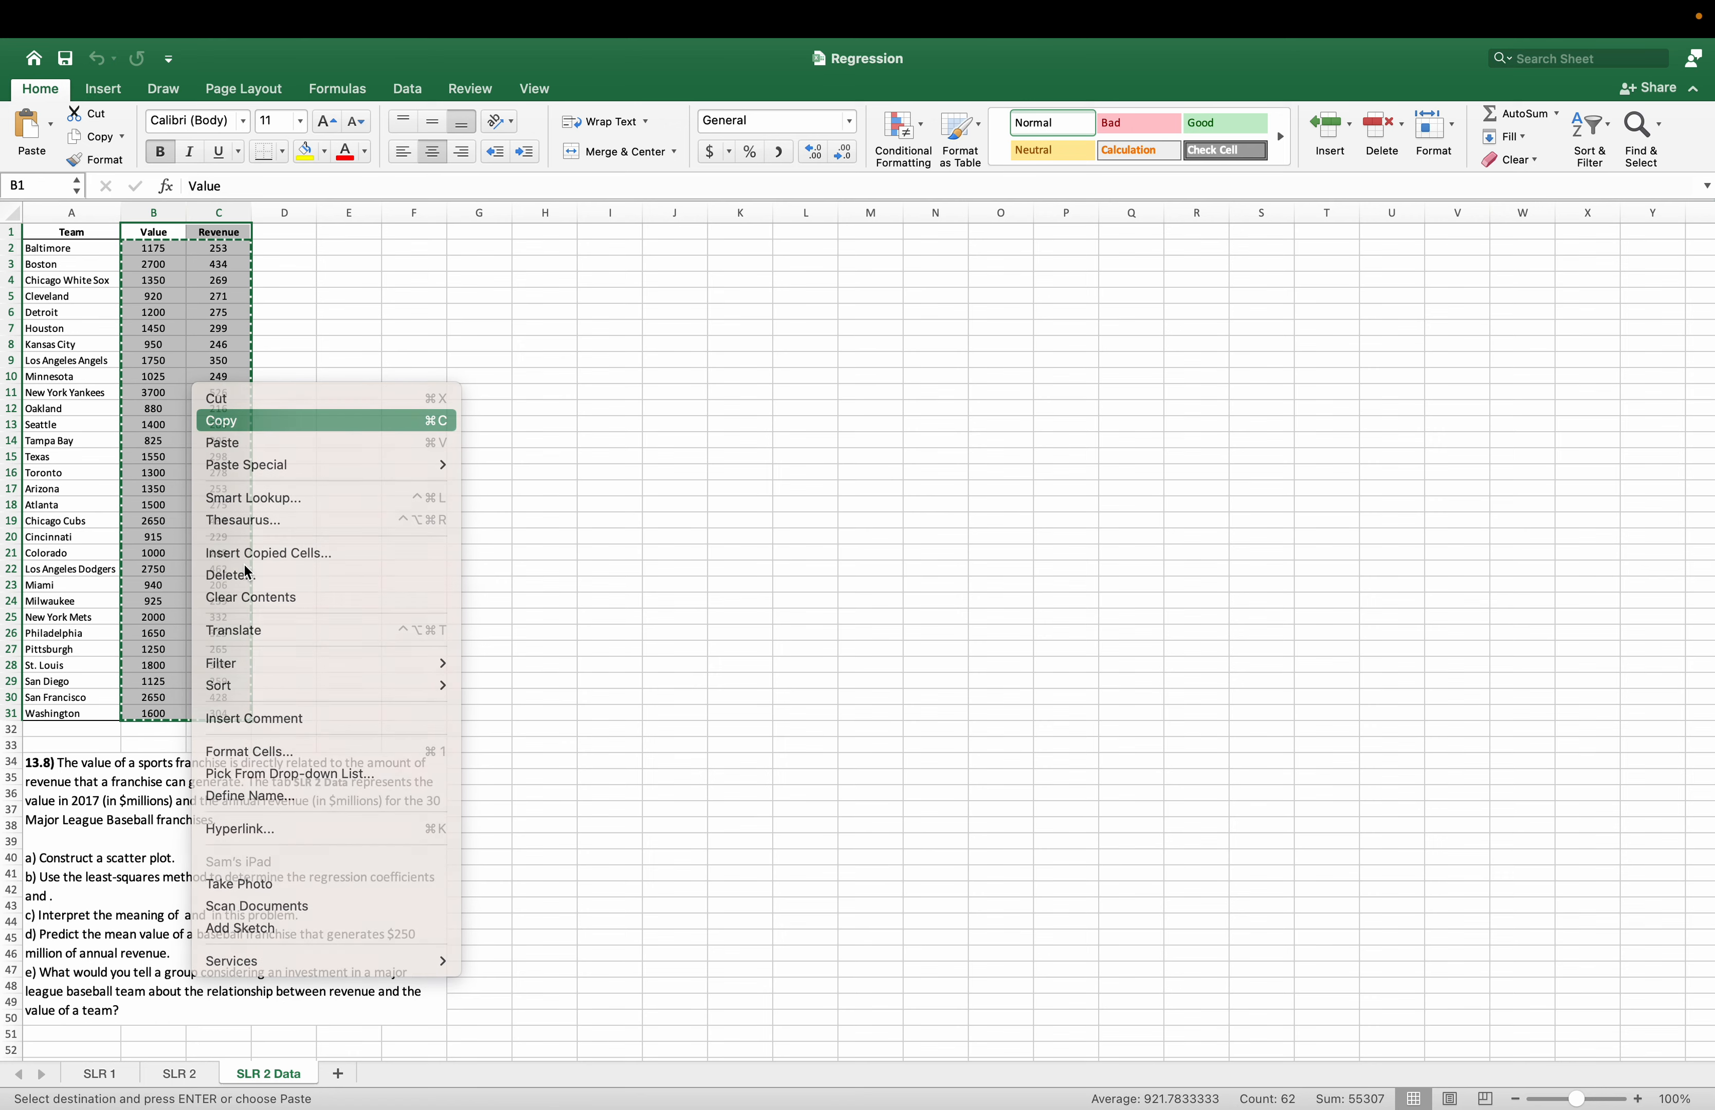
left_click(216, 421)
left_click(201, 1078)
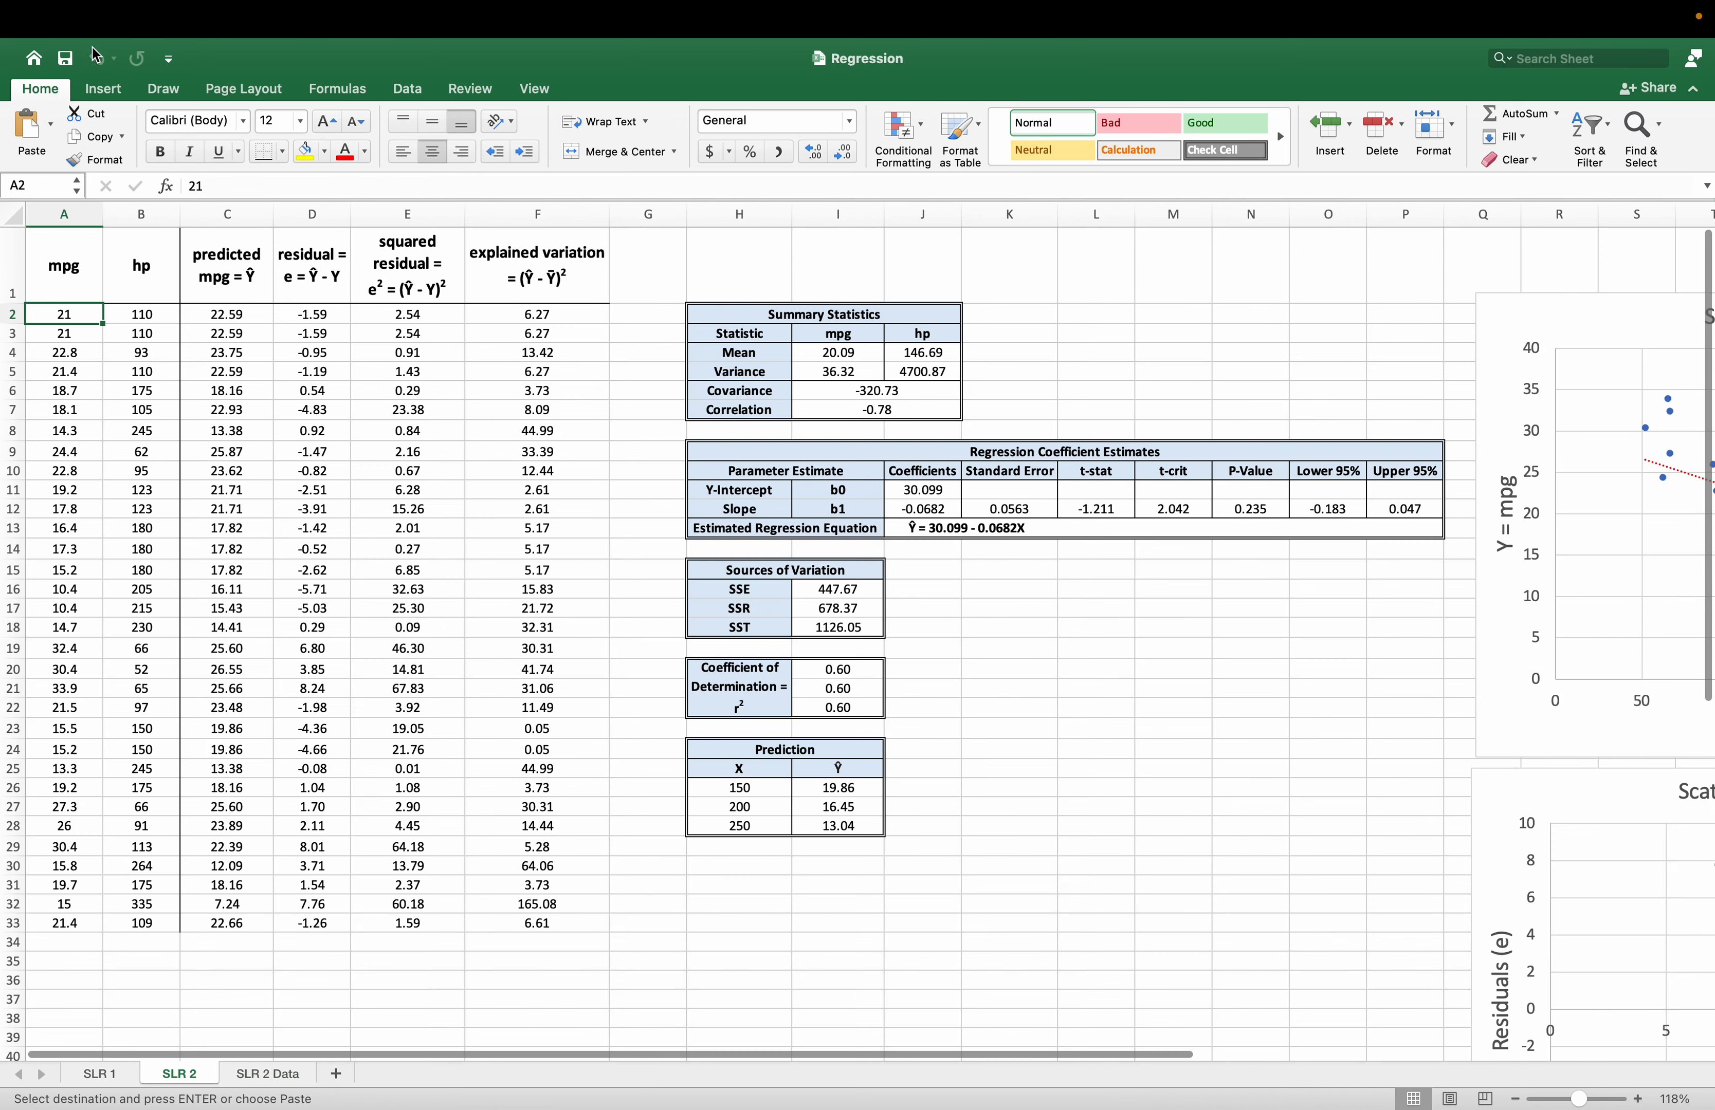
right_click(64, 249)
left_click(135, 318)
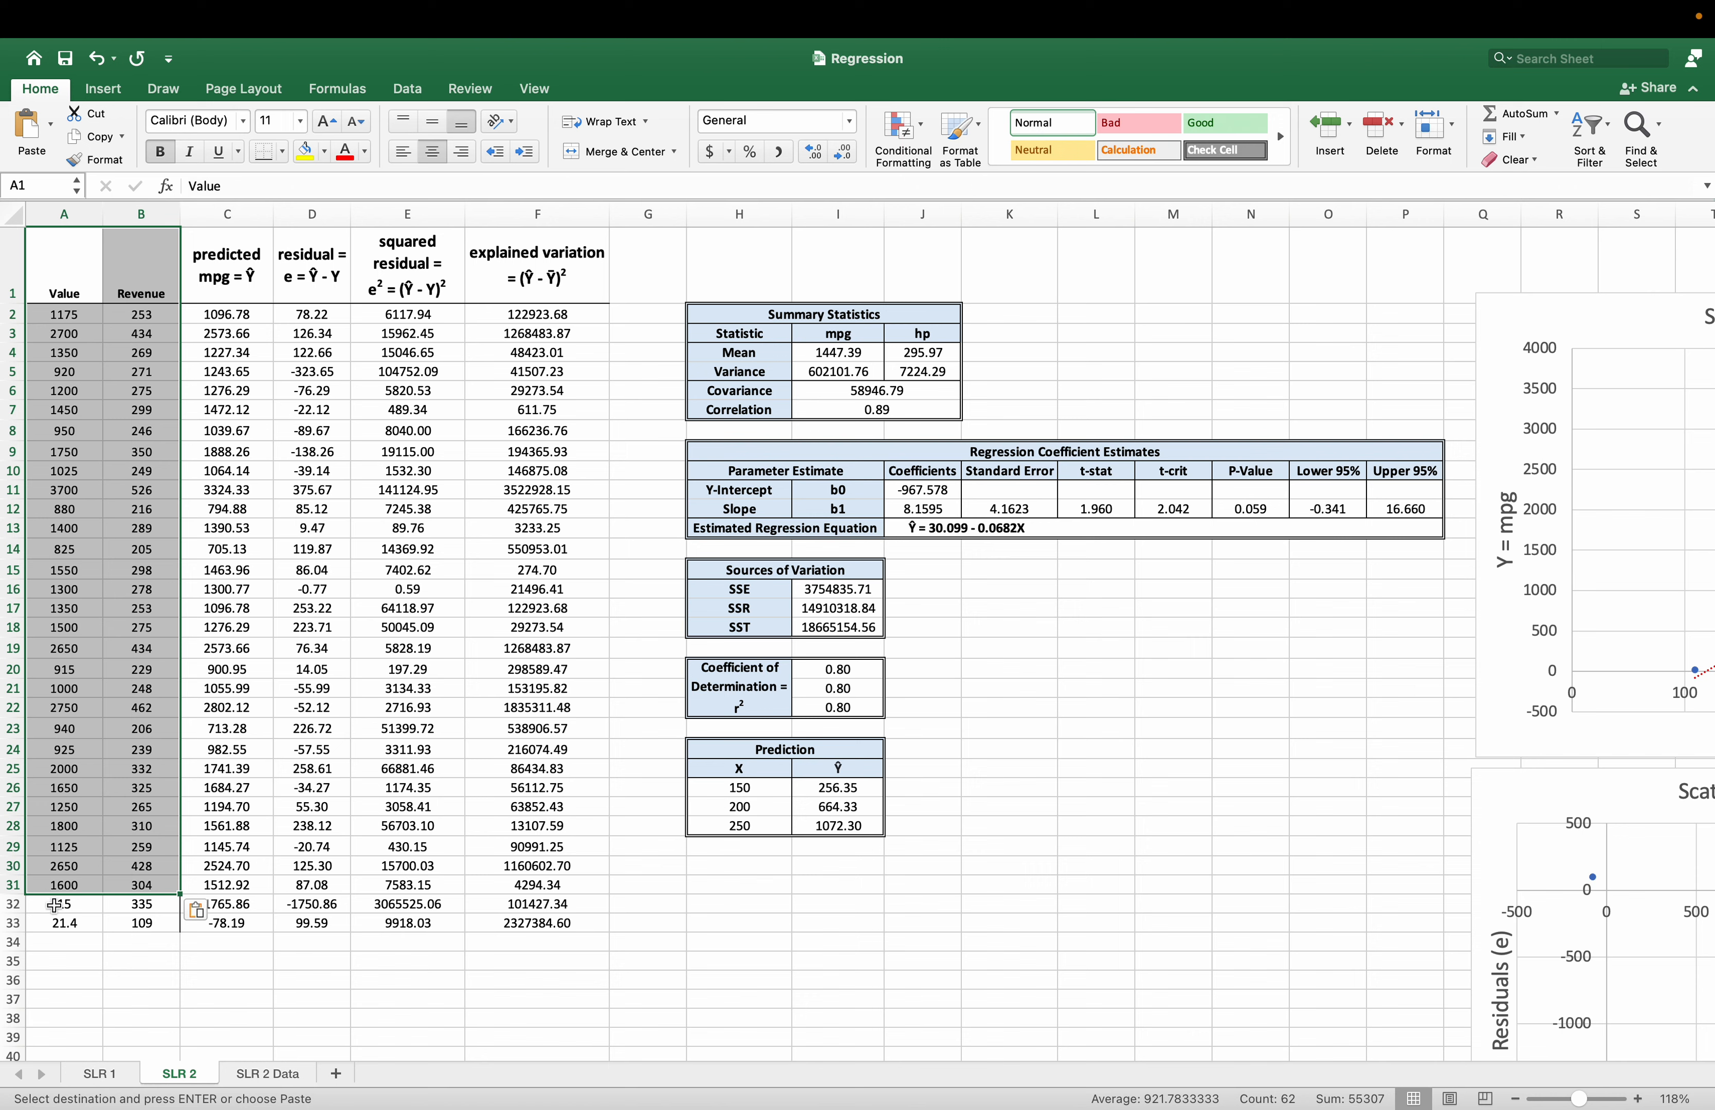
Delete the leftover rows 32 and 33 below the pasted data on SLR 2.
left_click(10, 906)
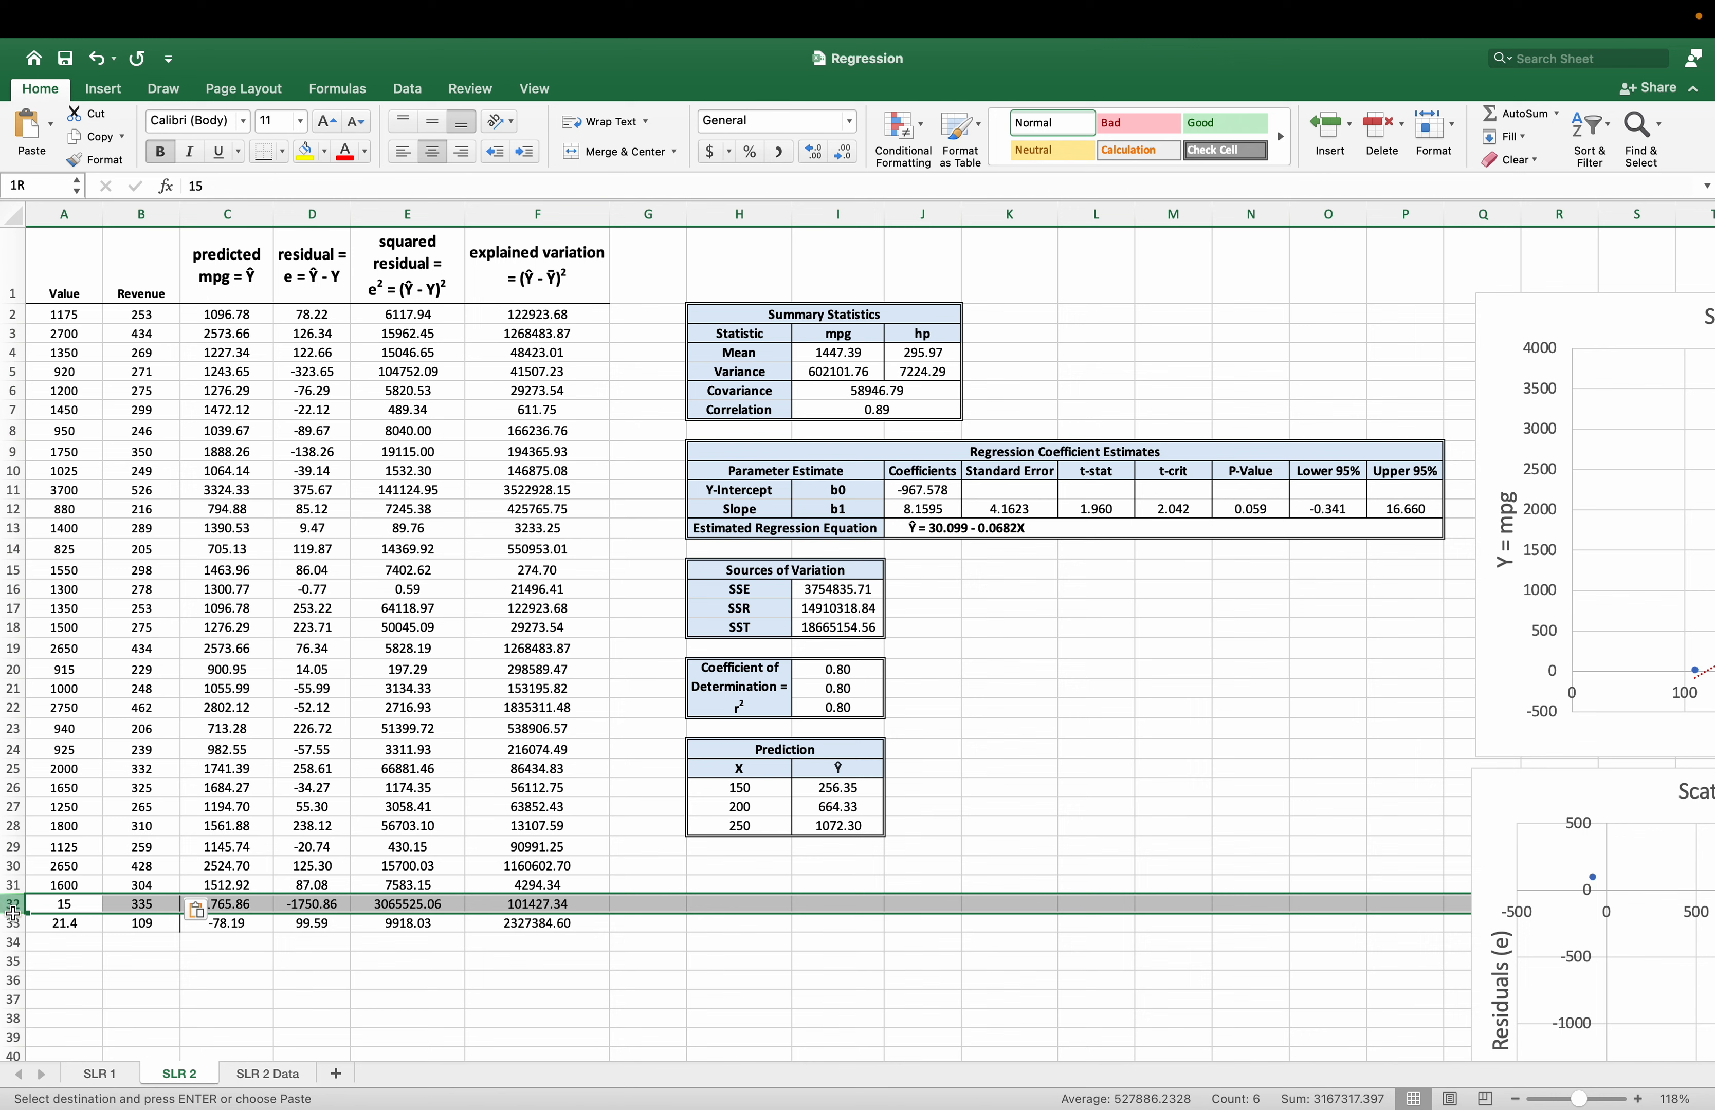
left_click_drag(13, 913, 13, 924)
right_click(14, 925)
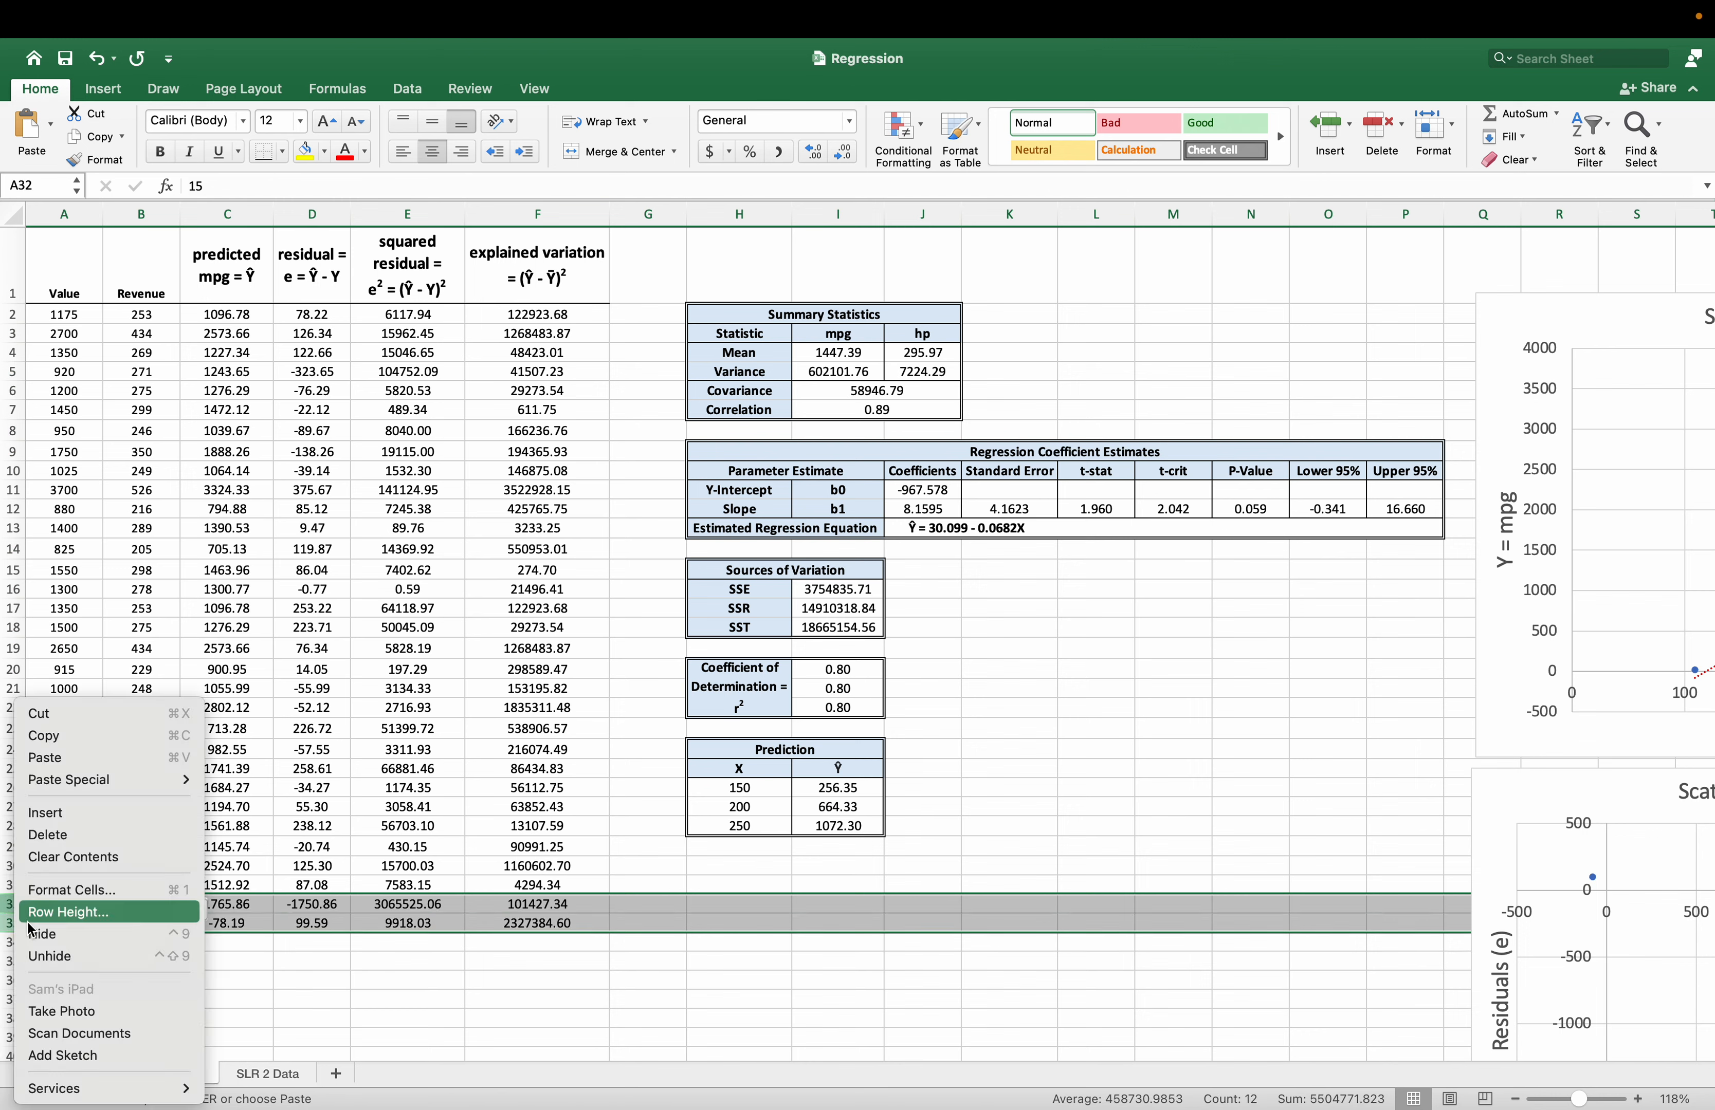
left_click(97, 836)
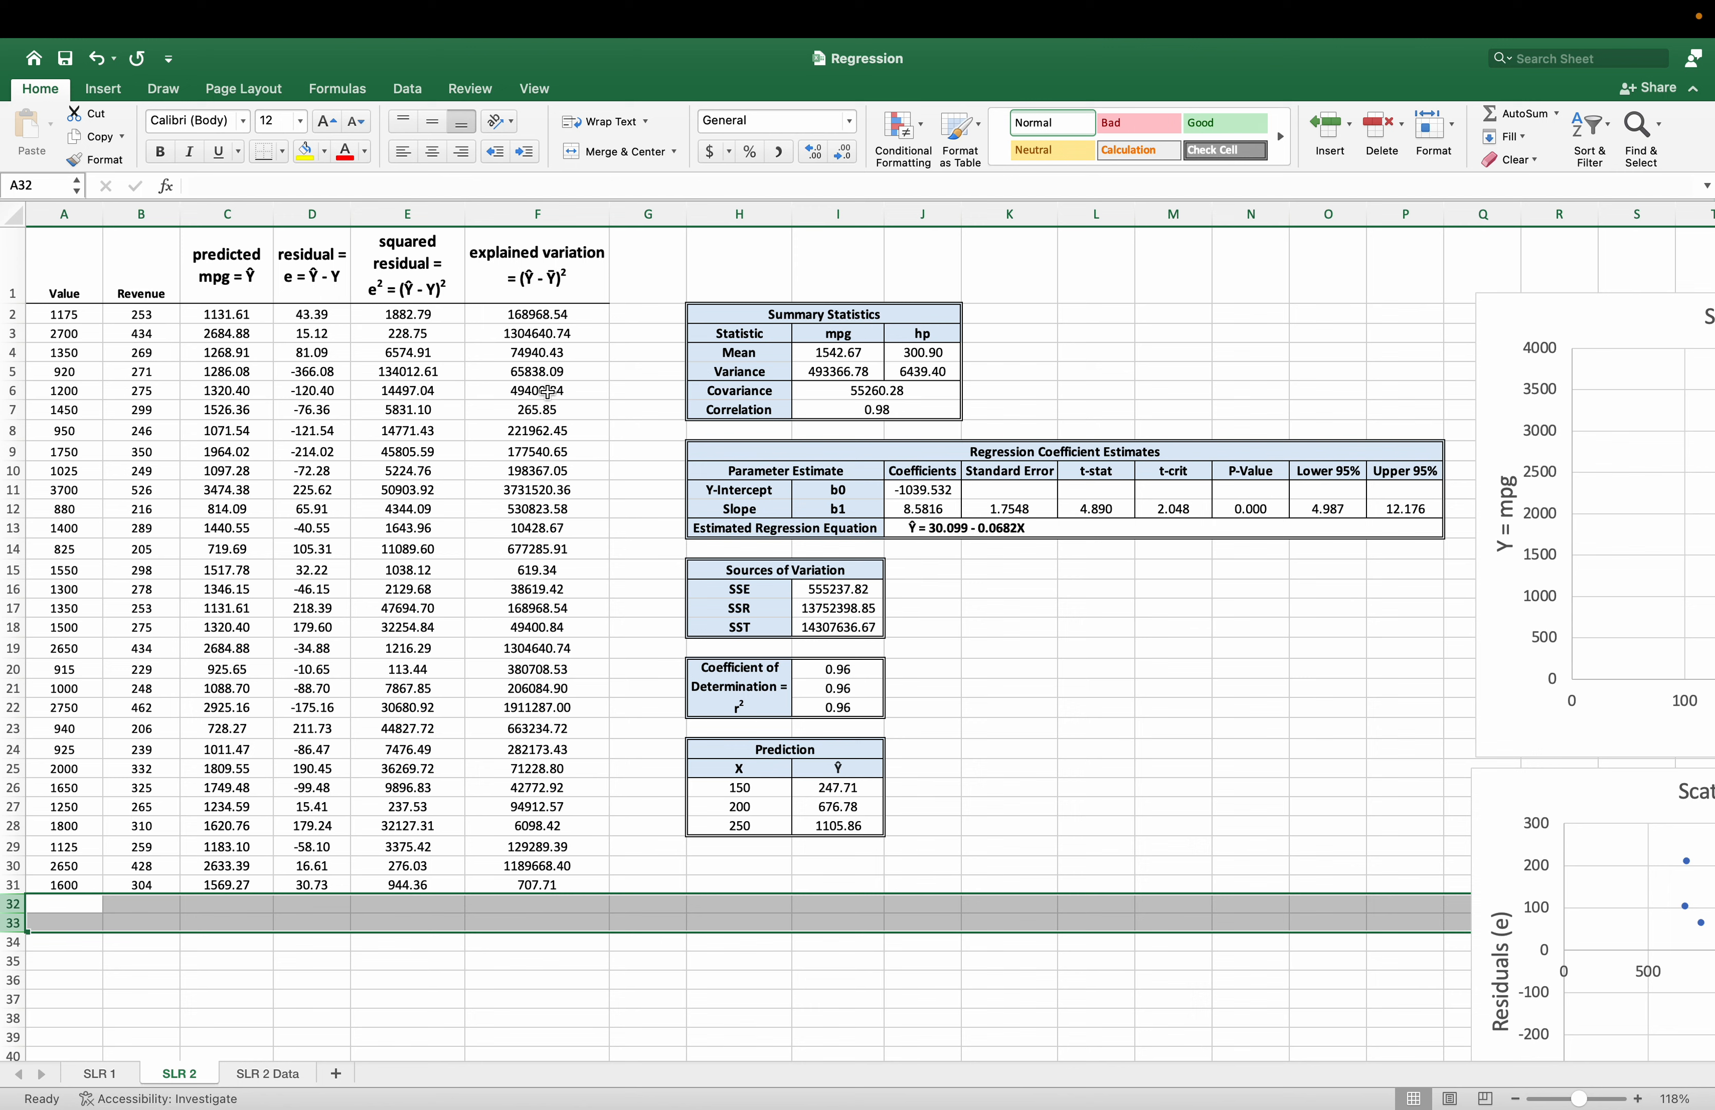
left_click(459, 474)
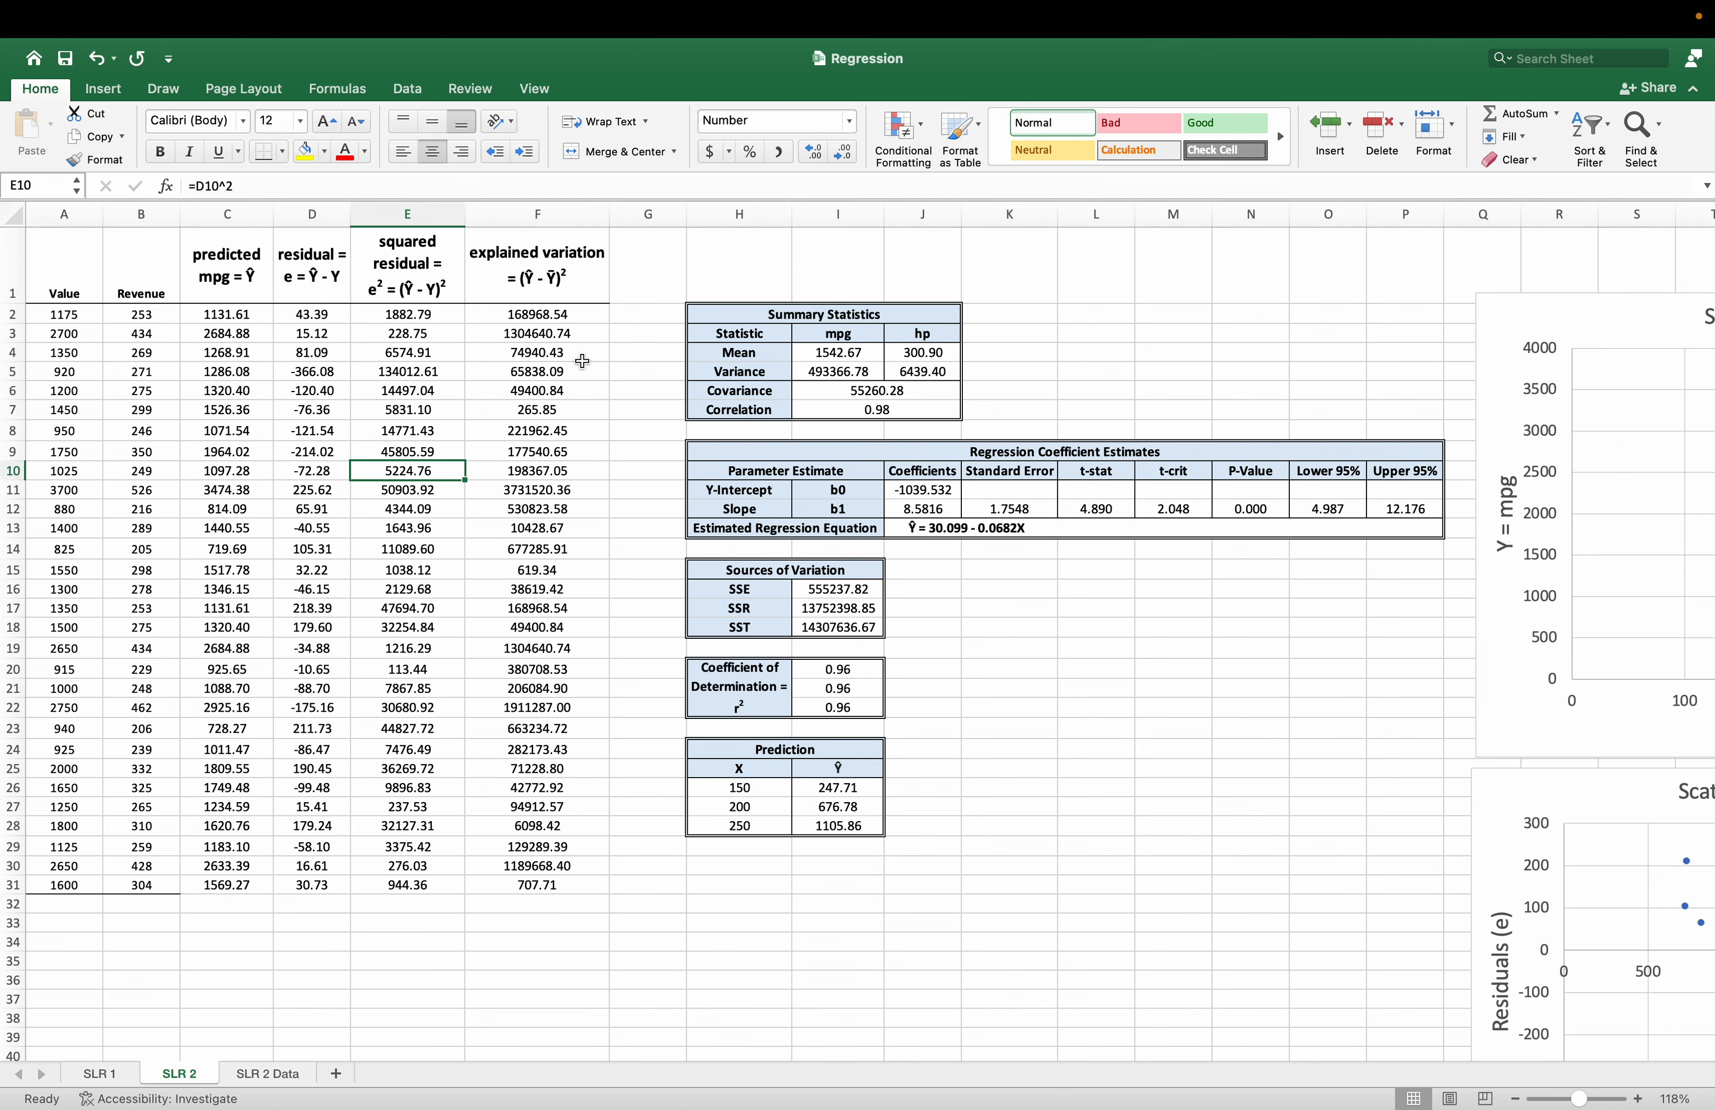
Relabel the Summary Statistics column headers in I3 and J3 as Value and Revenue.
left_click(823, 337)
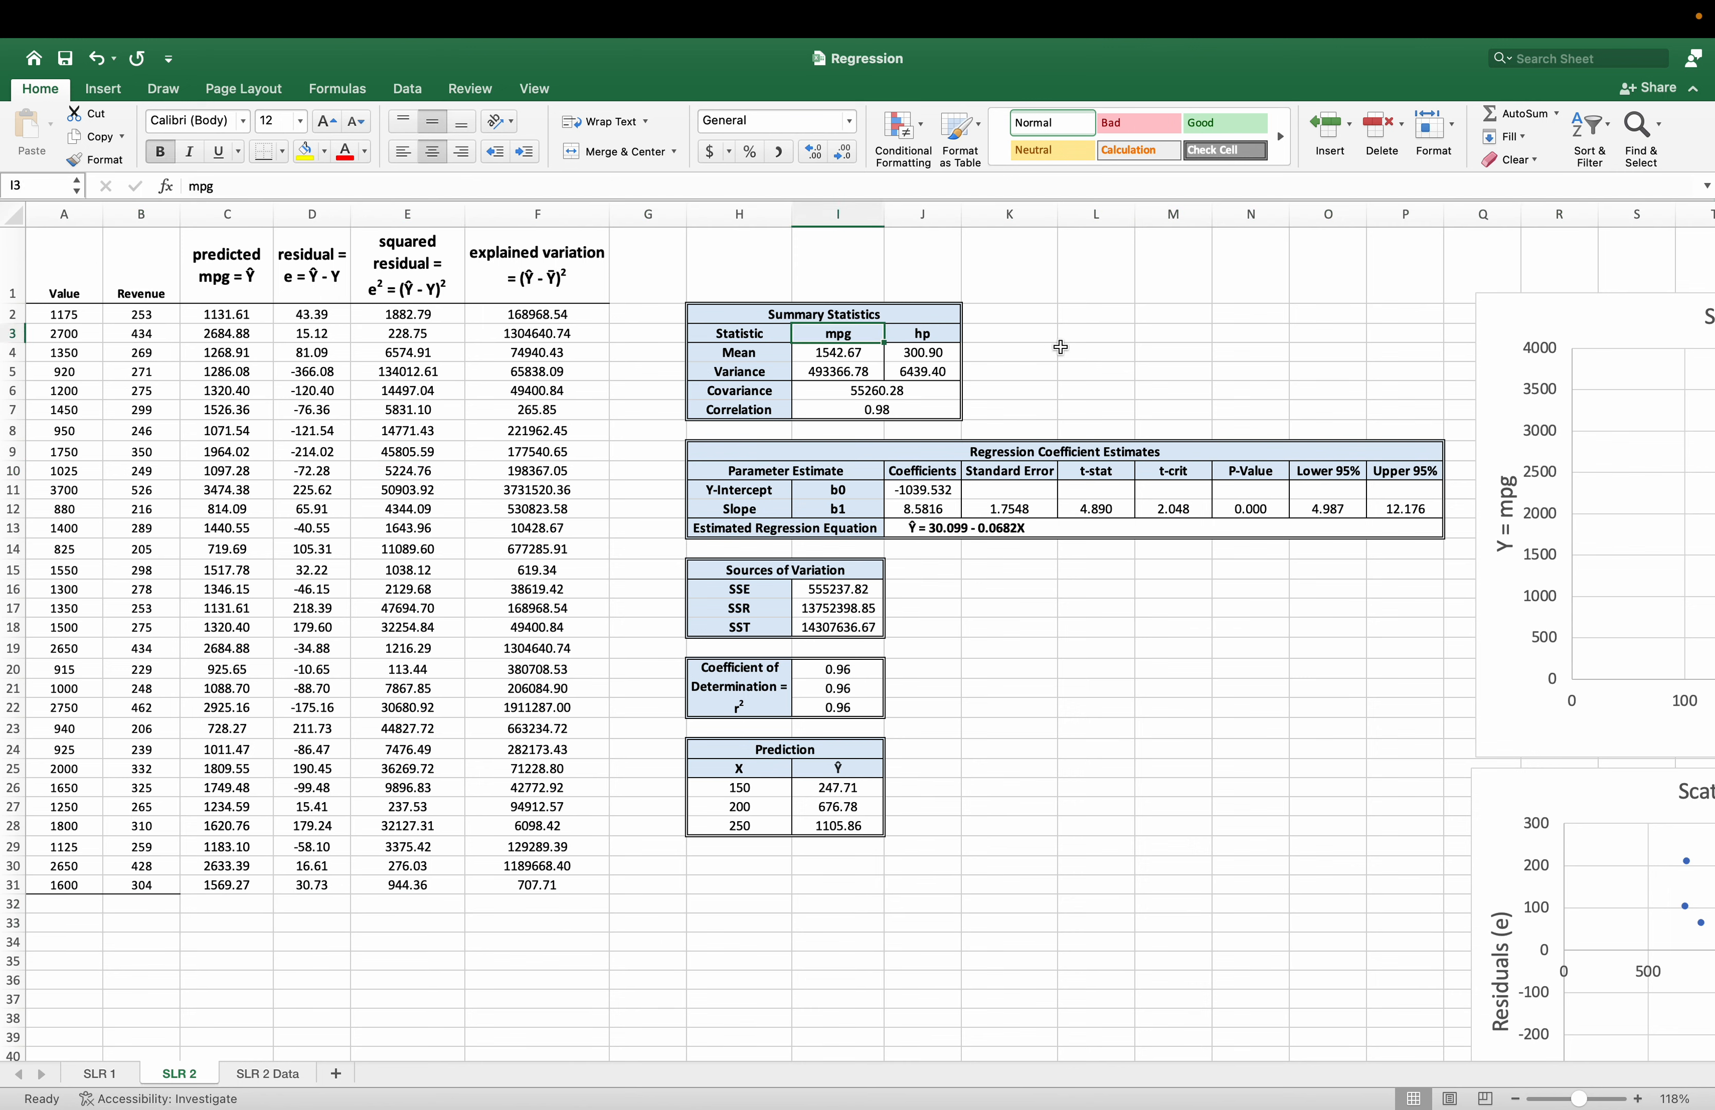
type("Value")
key("Return")
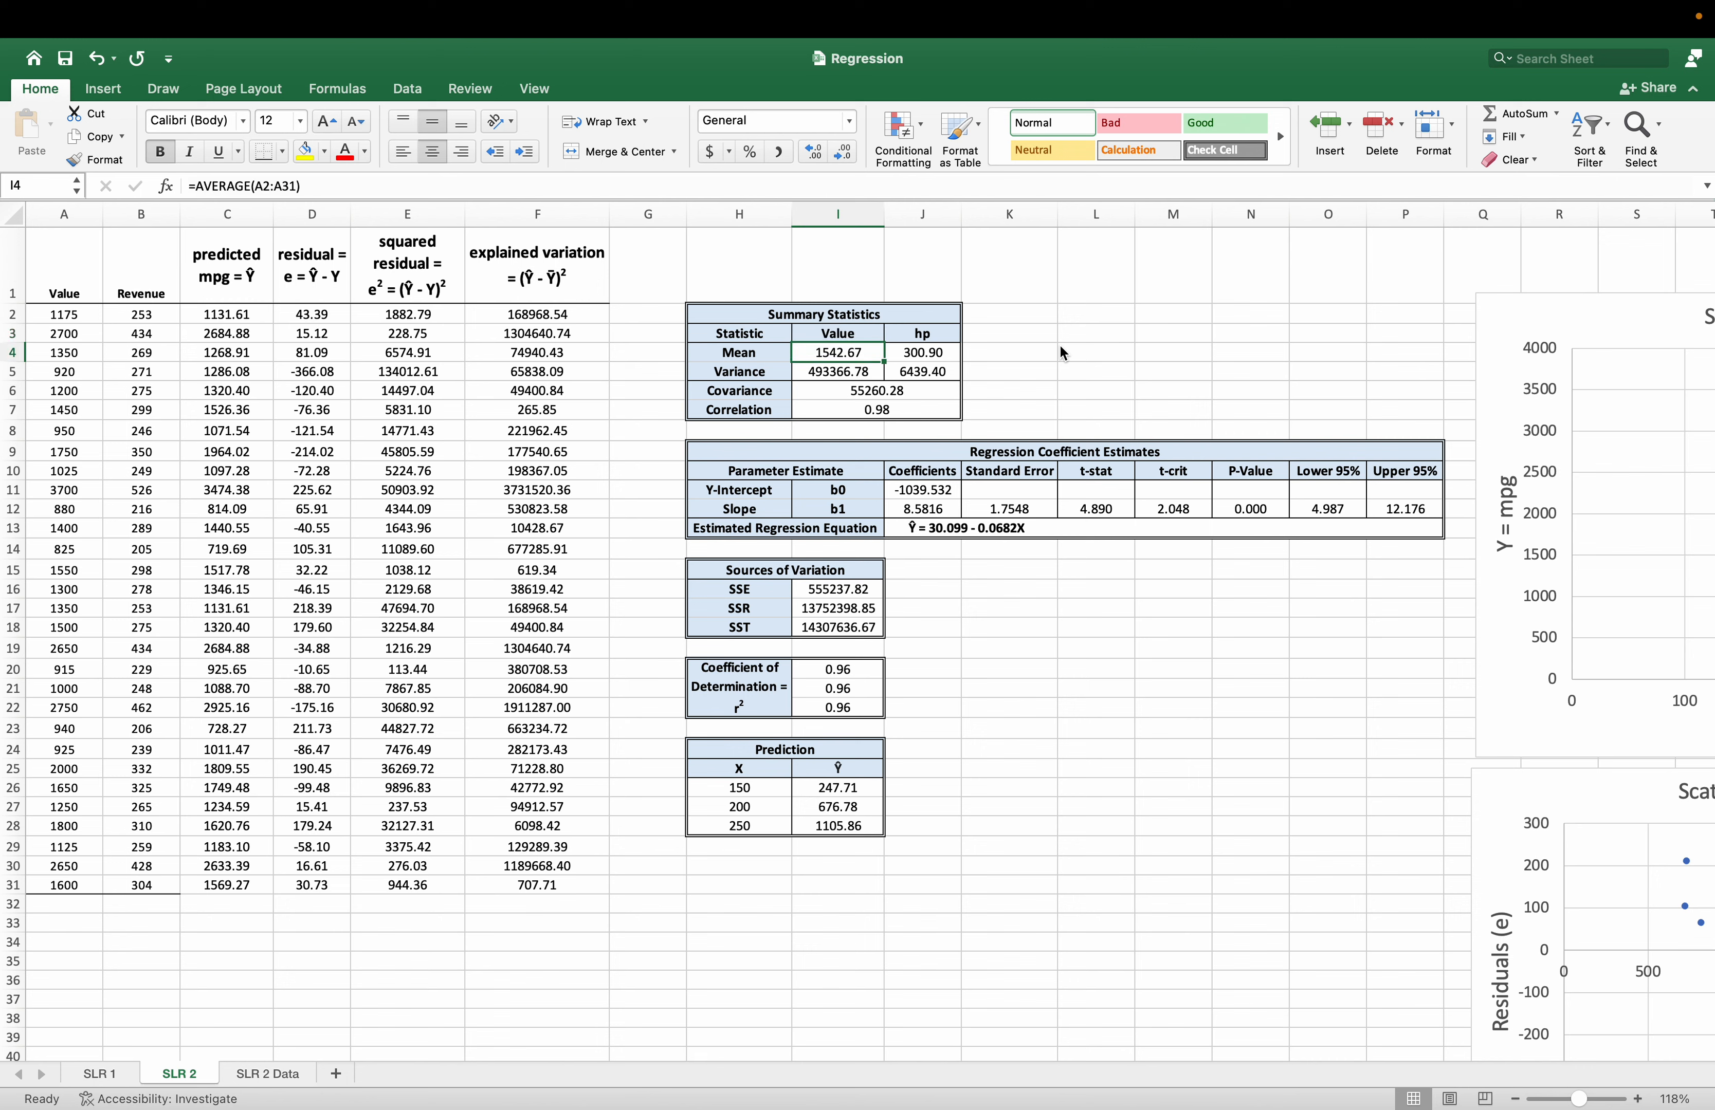
key("Up")
key("Right")
type("R")
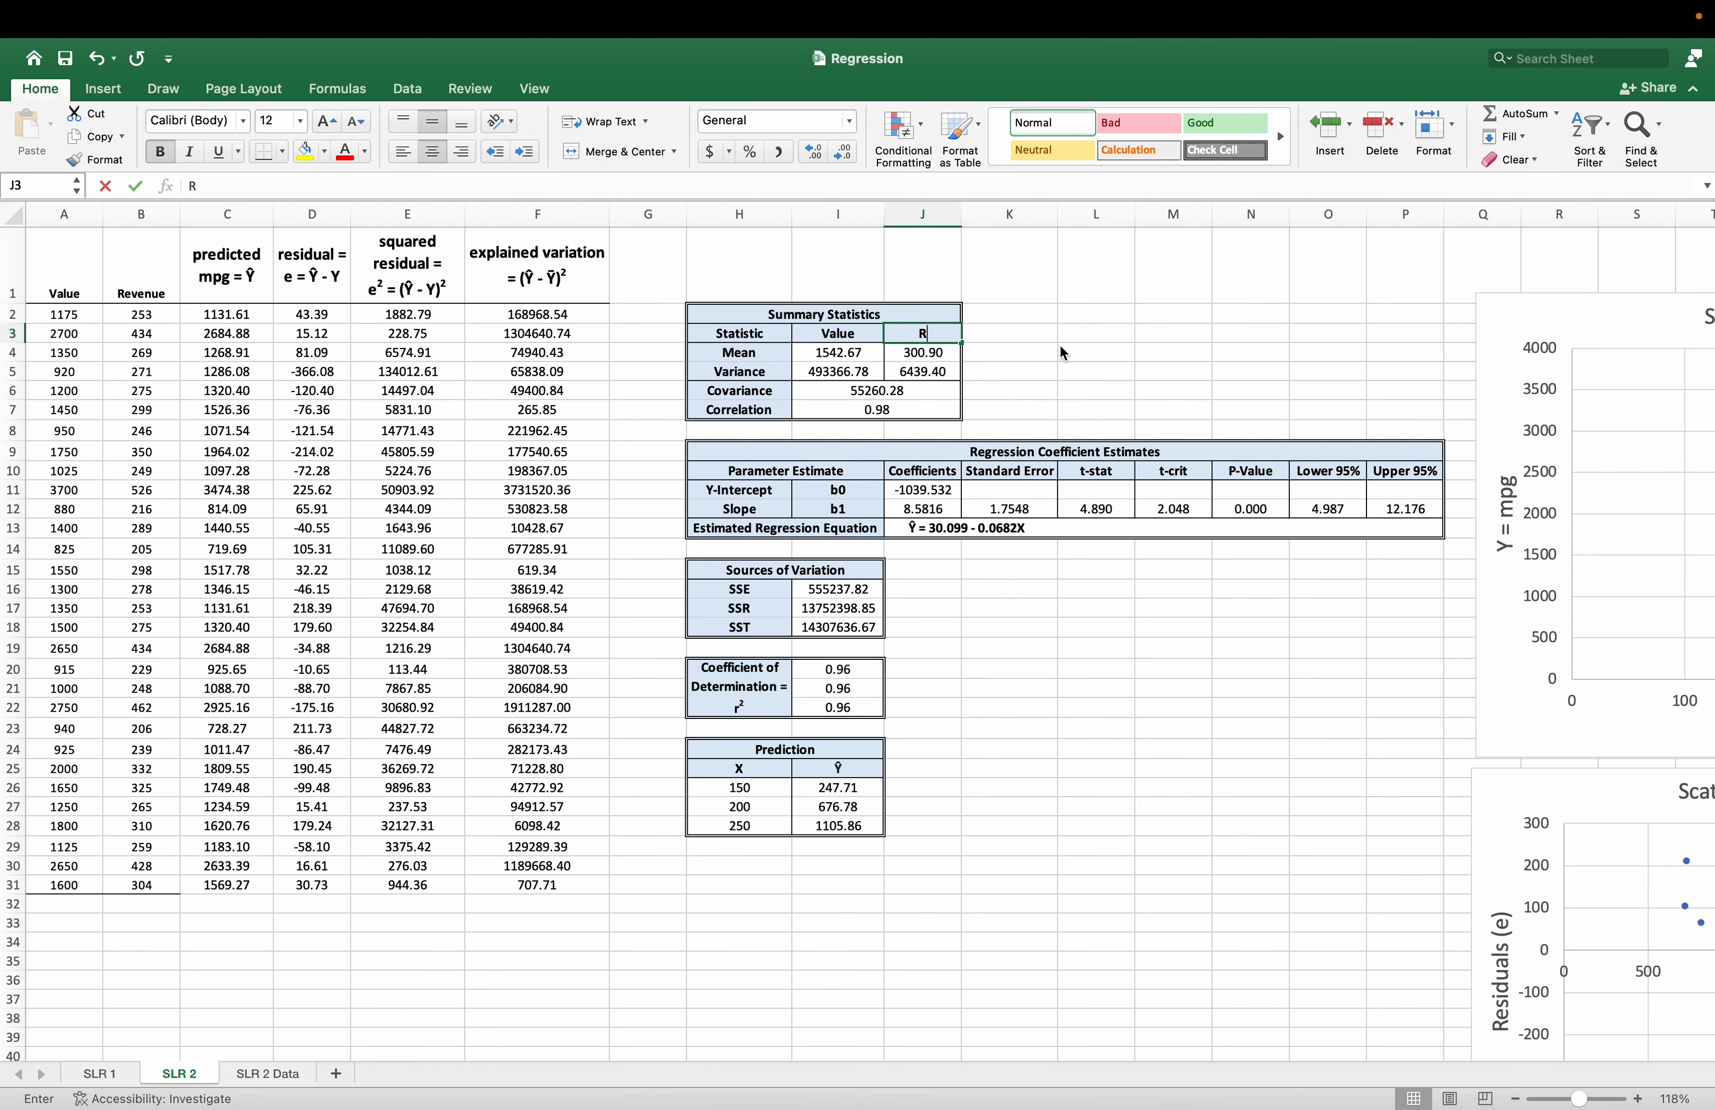
type("evenue")
key("Return")
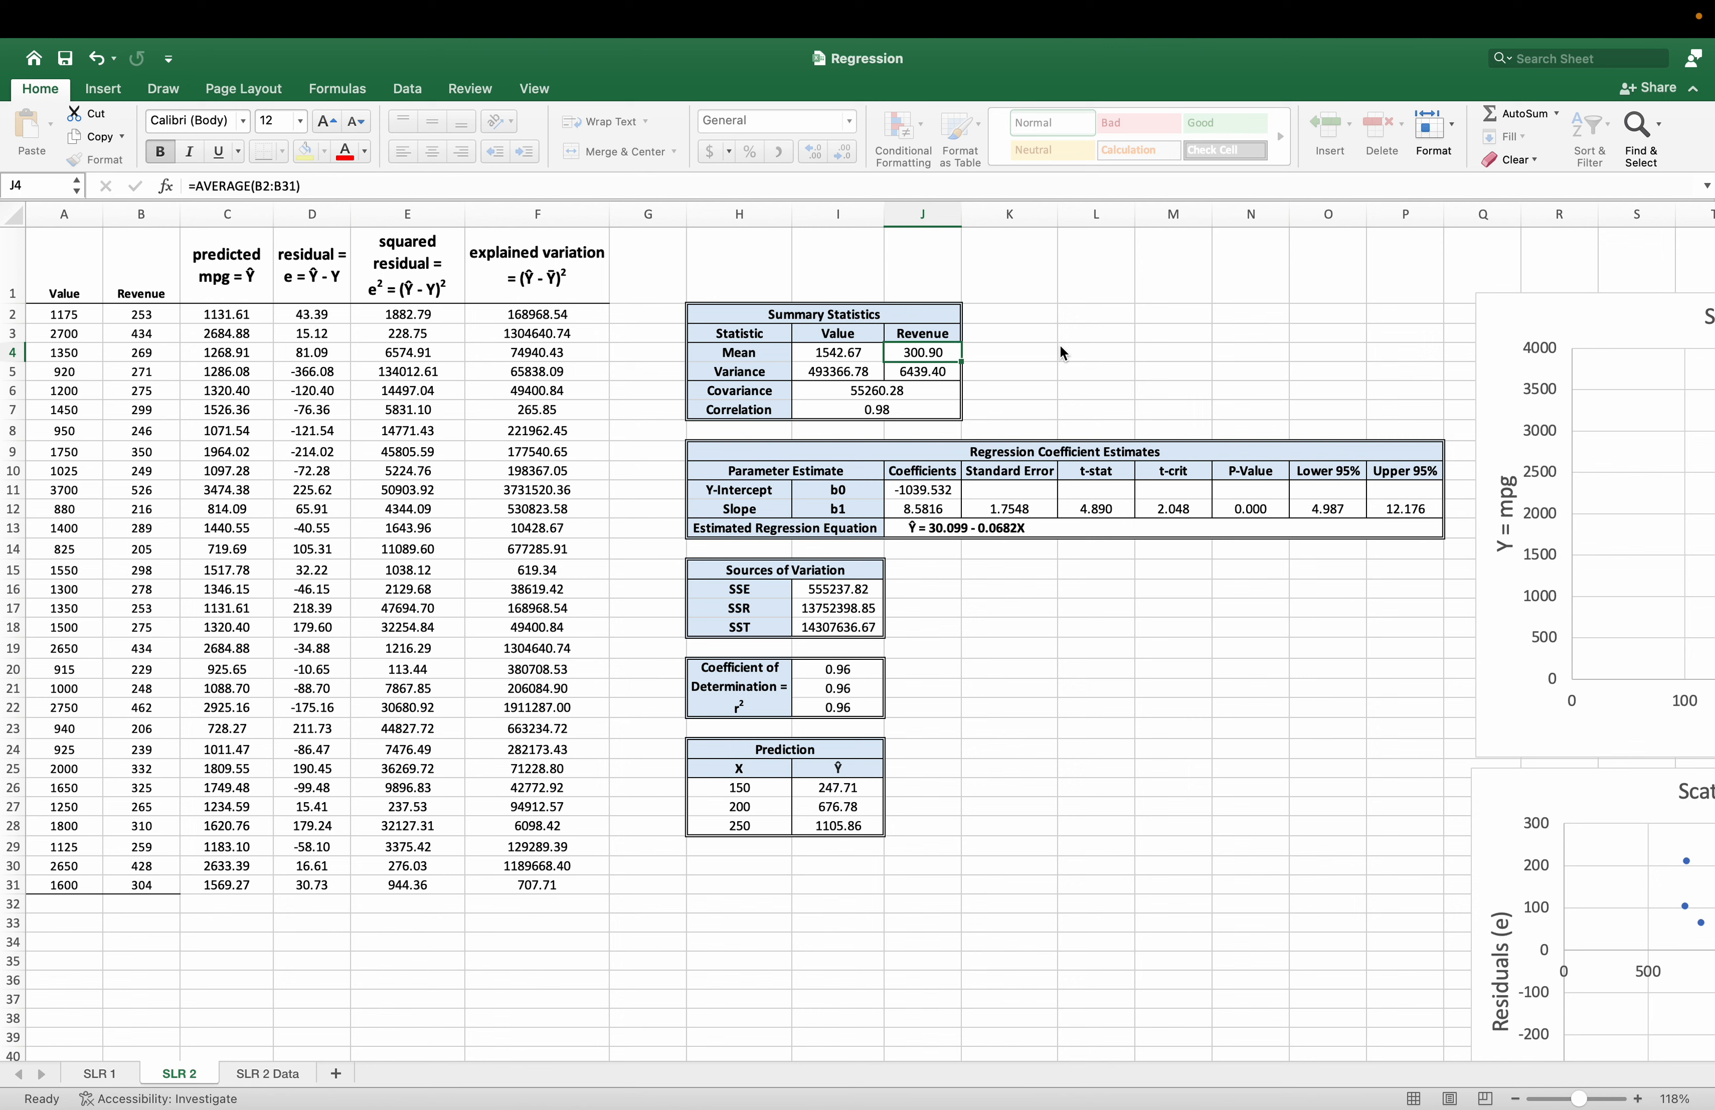
Check the ranges used by the mean and variance formulas for Value and Revenue in the Summary Statistics table.
left_click(838, 351)
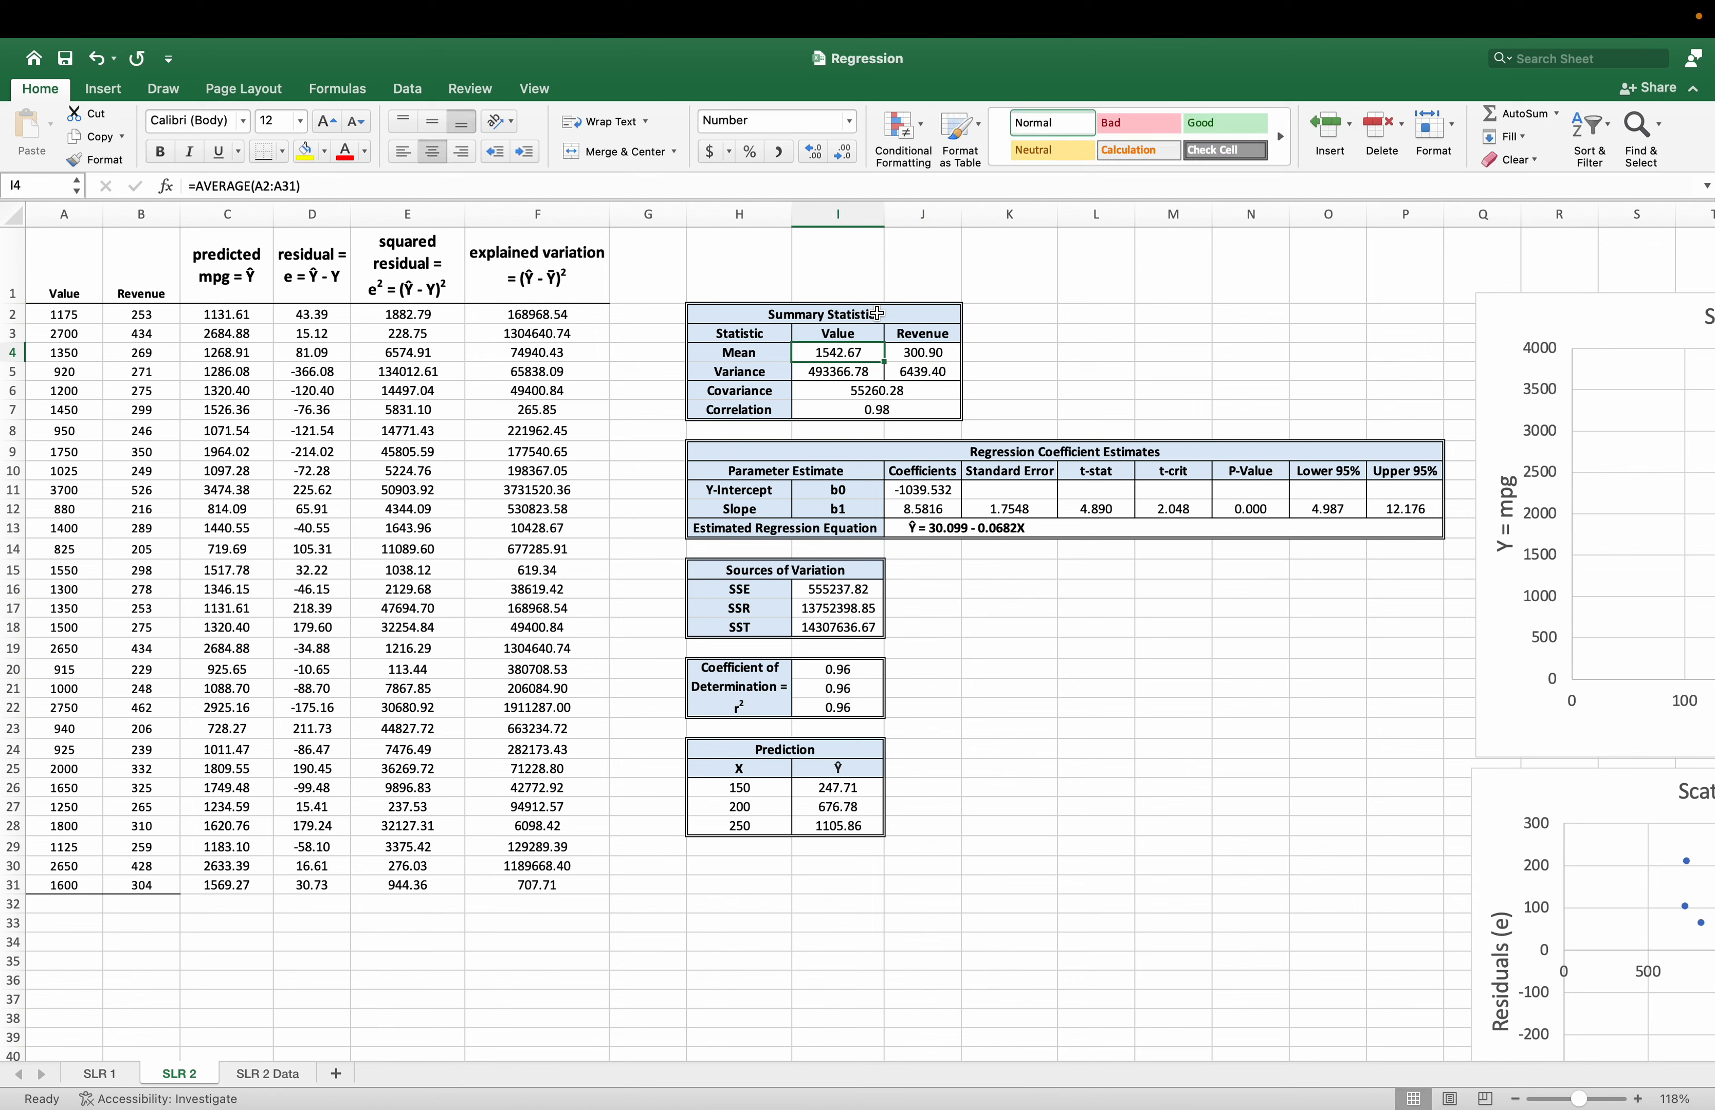
left_click(383, 187)
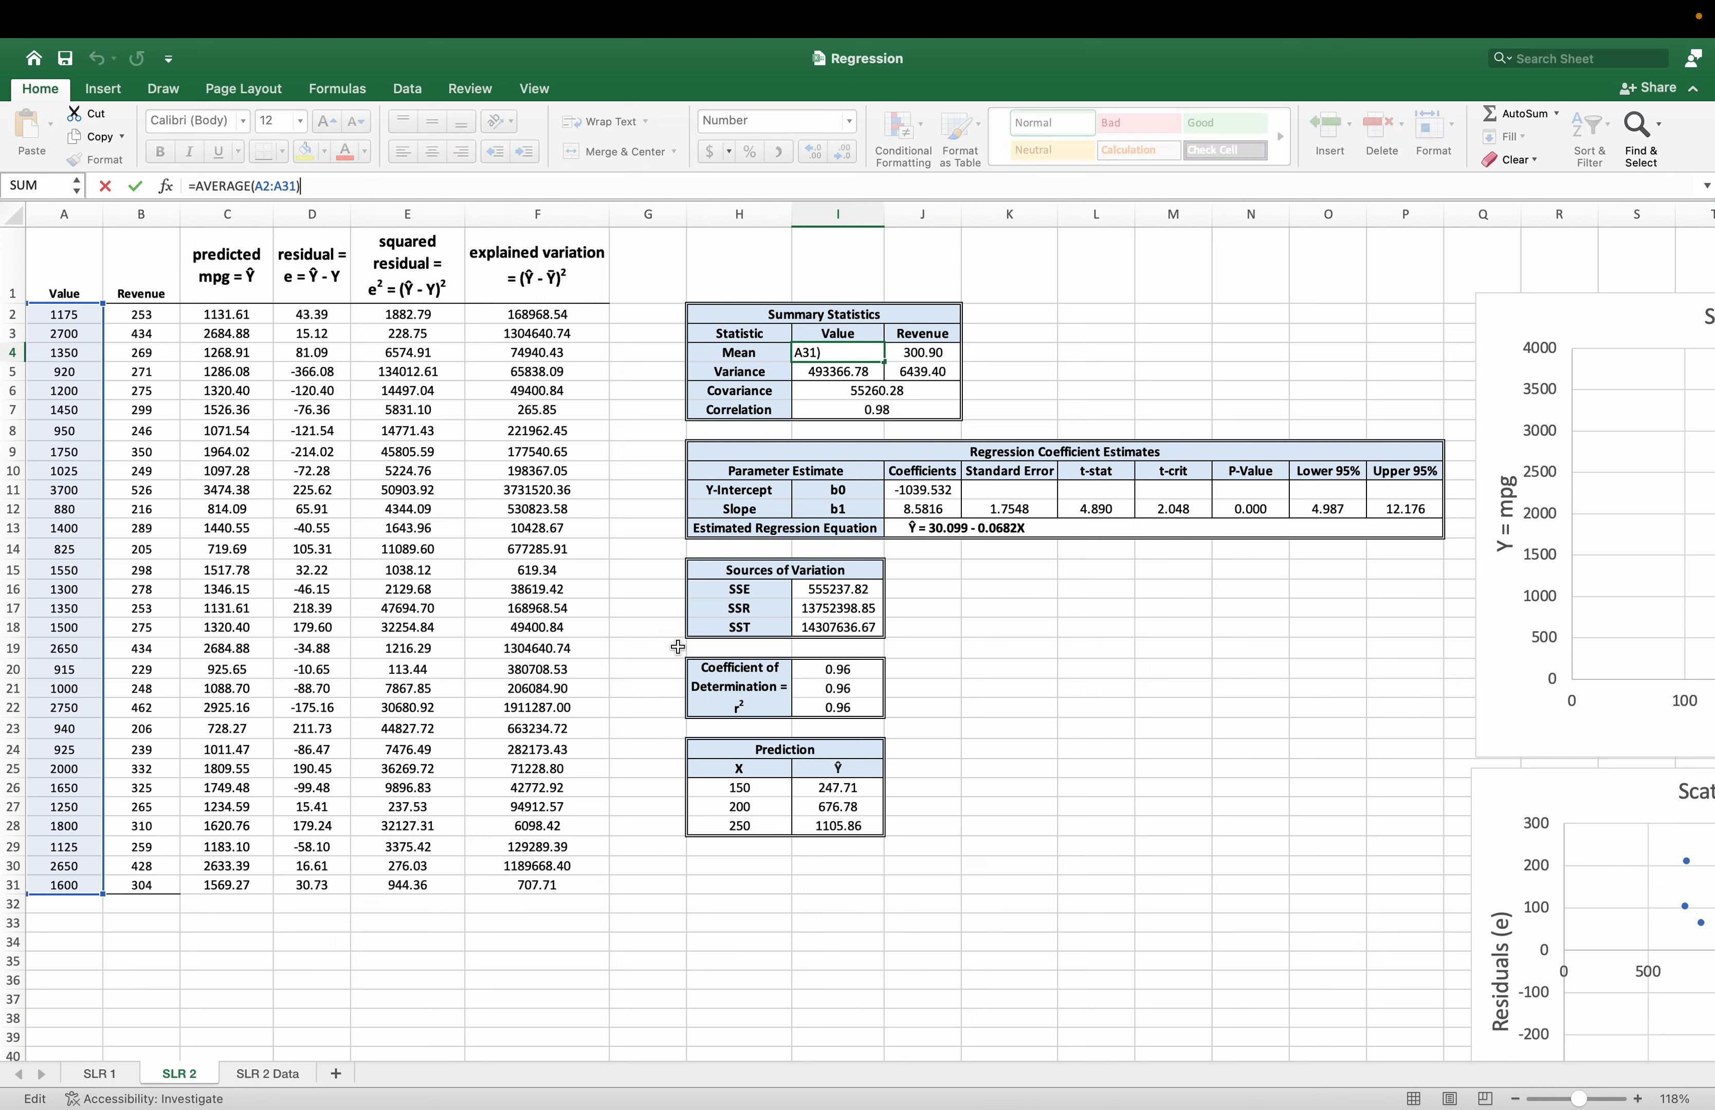
key("Escape")
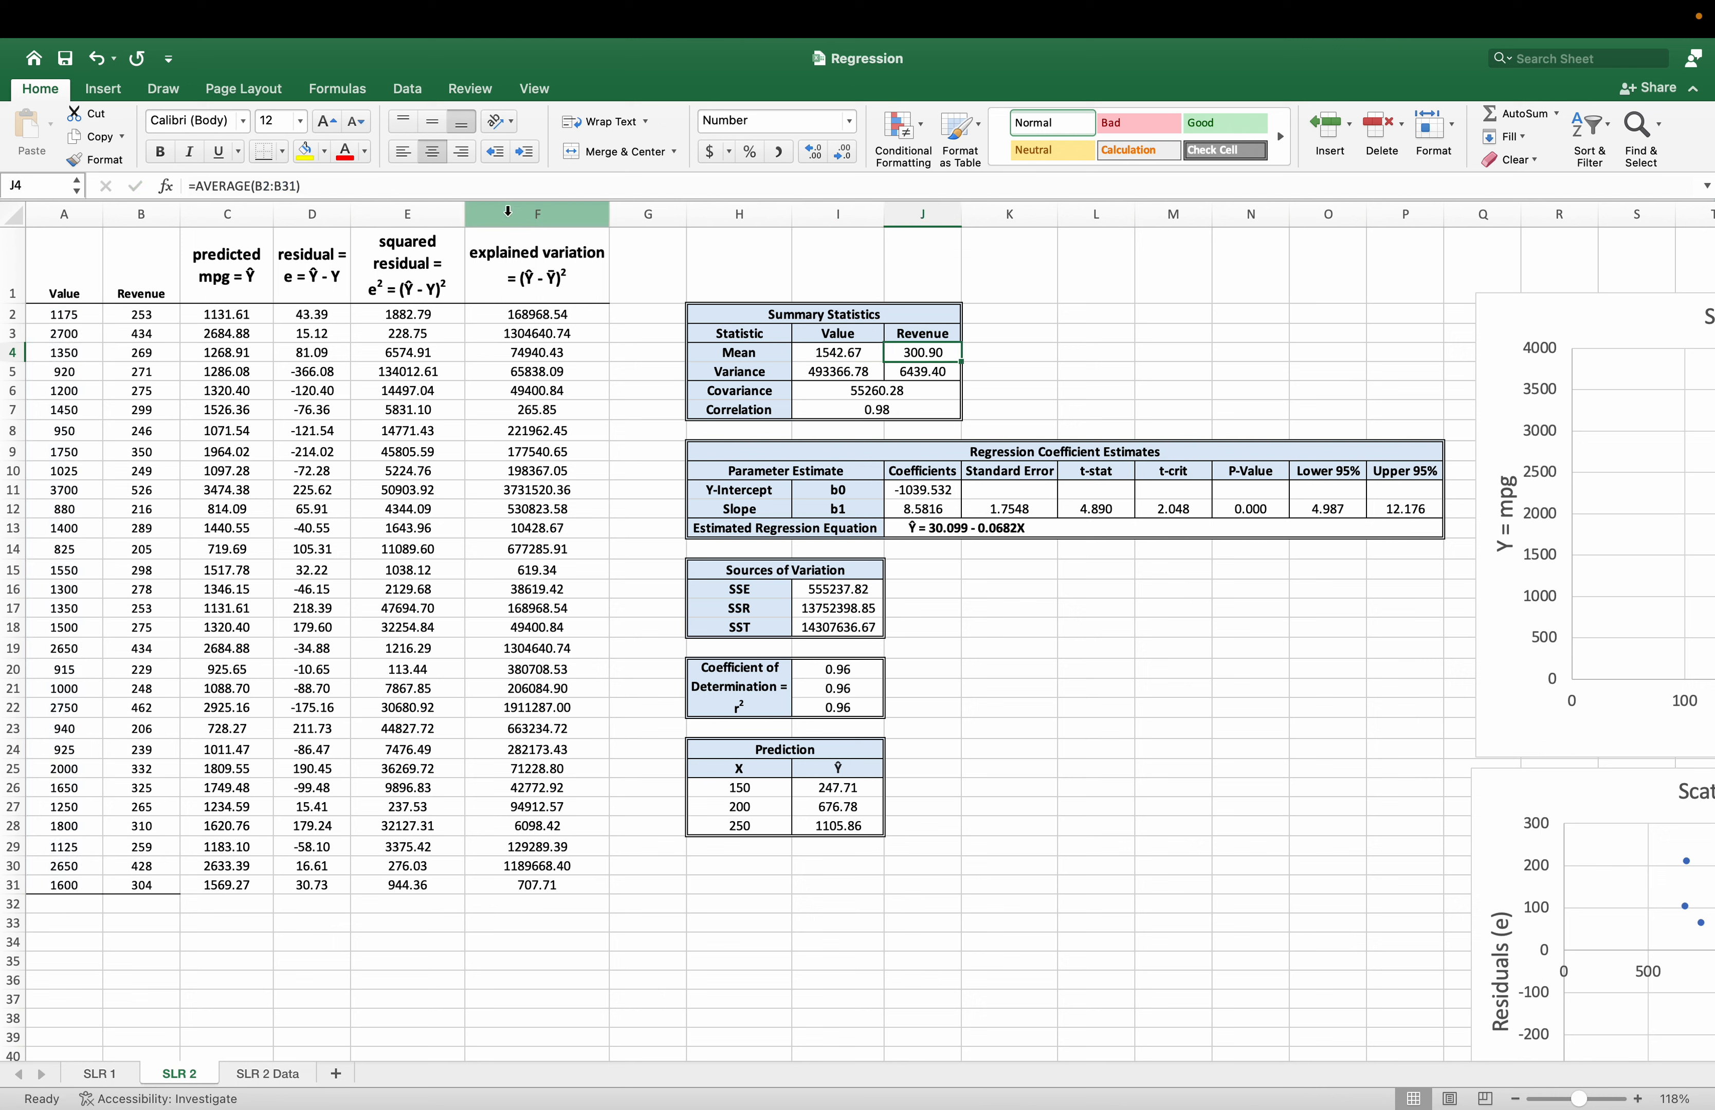
double_click(922, 352)
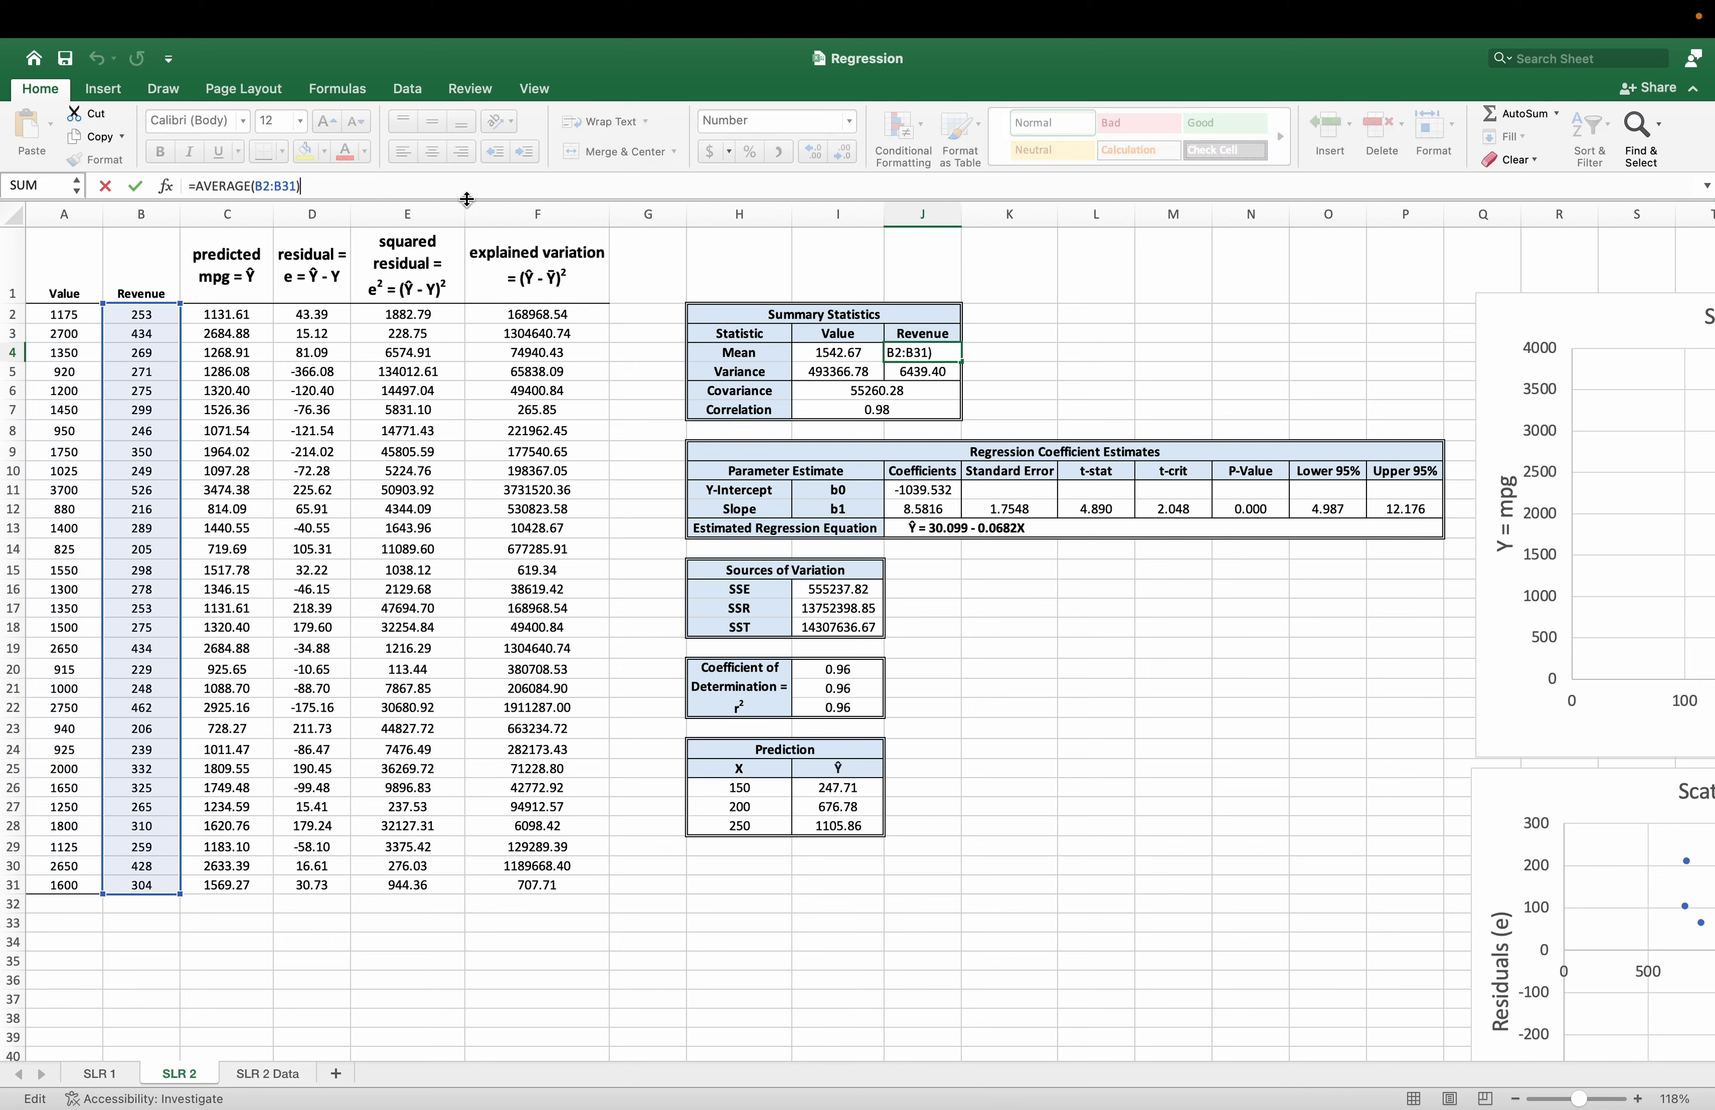
key("Escape")
left_click(825, 369)
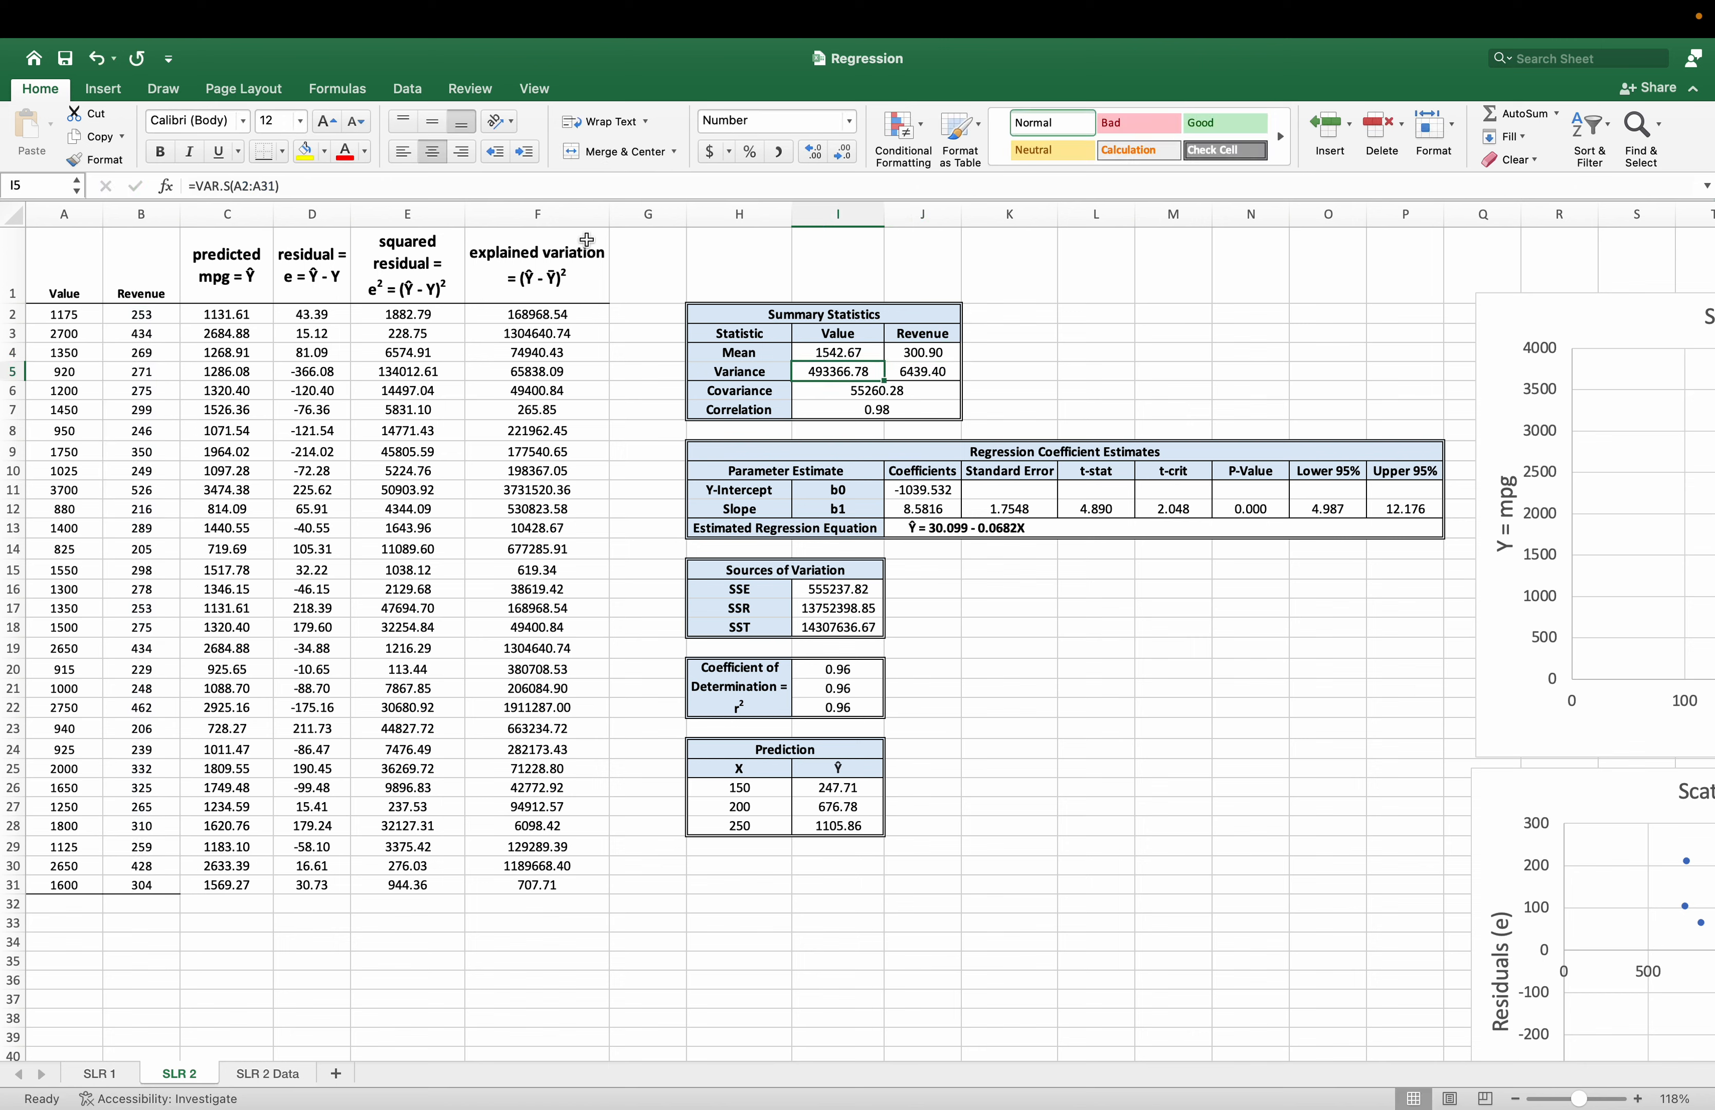
left_click(416, 182)
key("Escape")
key("Right")
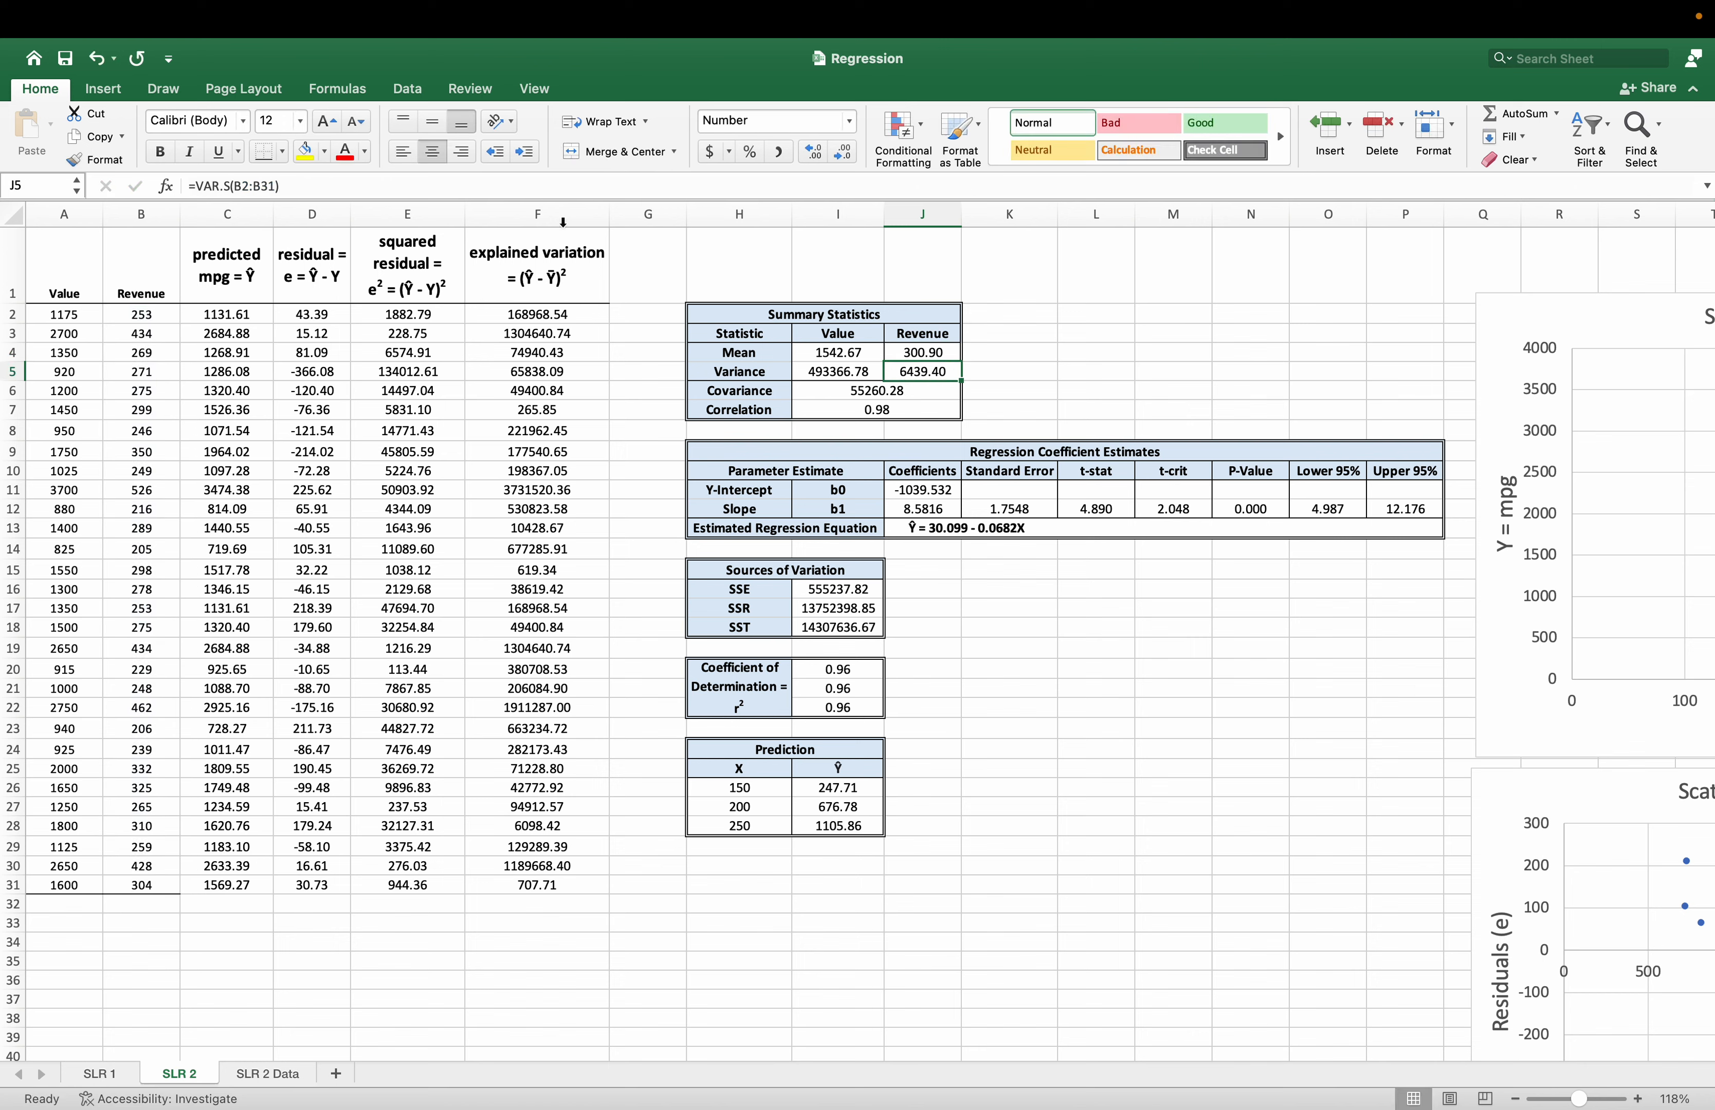
Check the cell ranges in the Revenue variance, covariance and correlation formulas of the Summary Statistics table.
left_click(447, 189)
key("Escape")
key("Down")
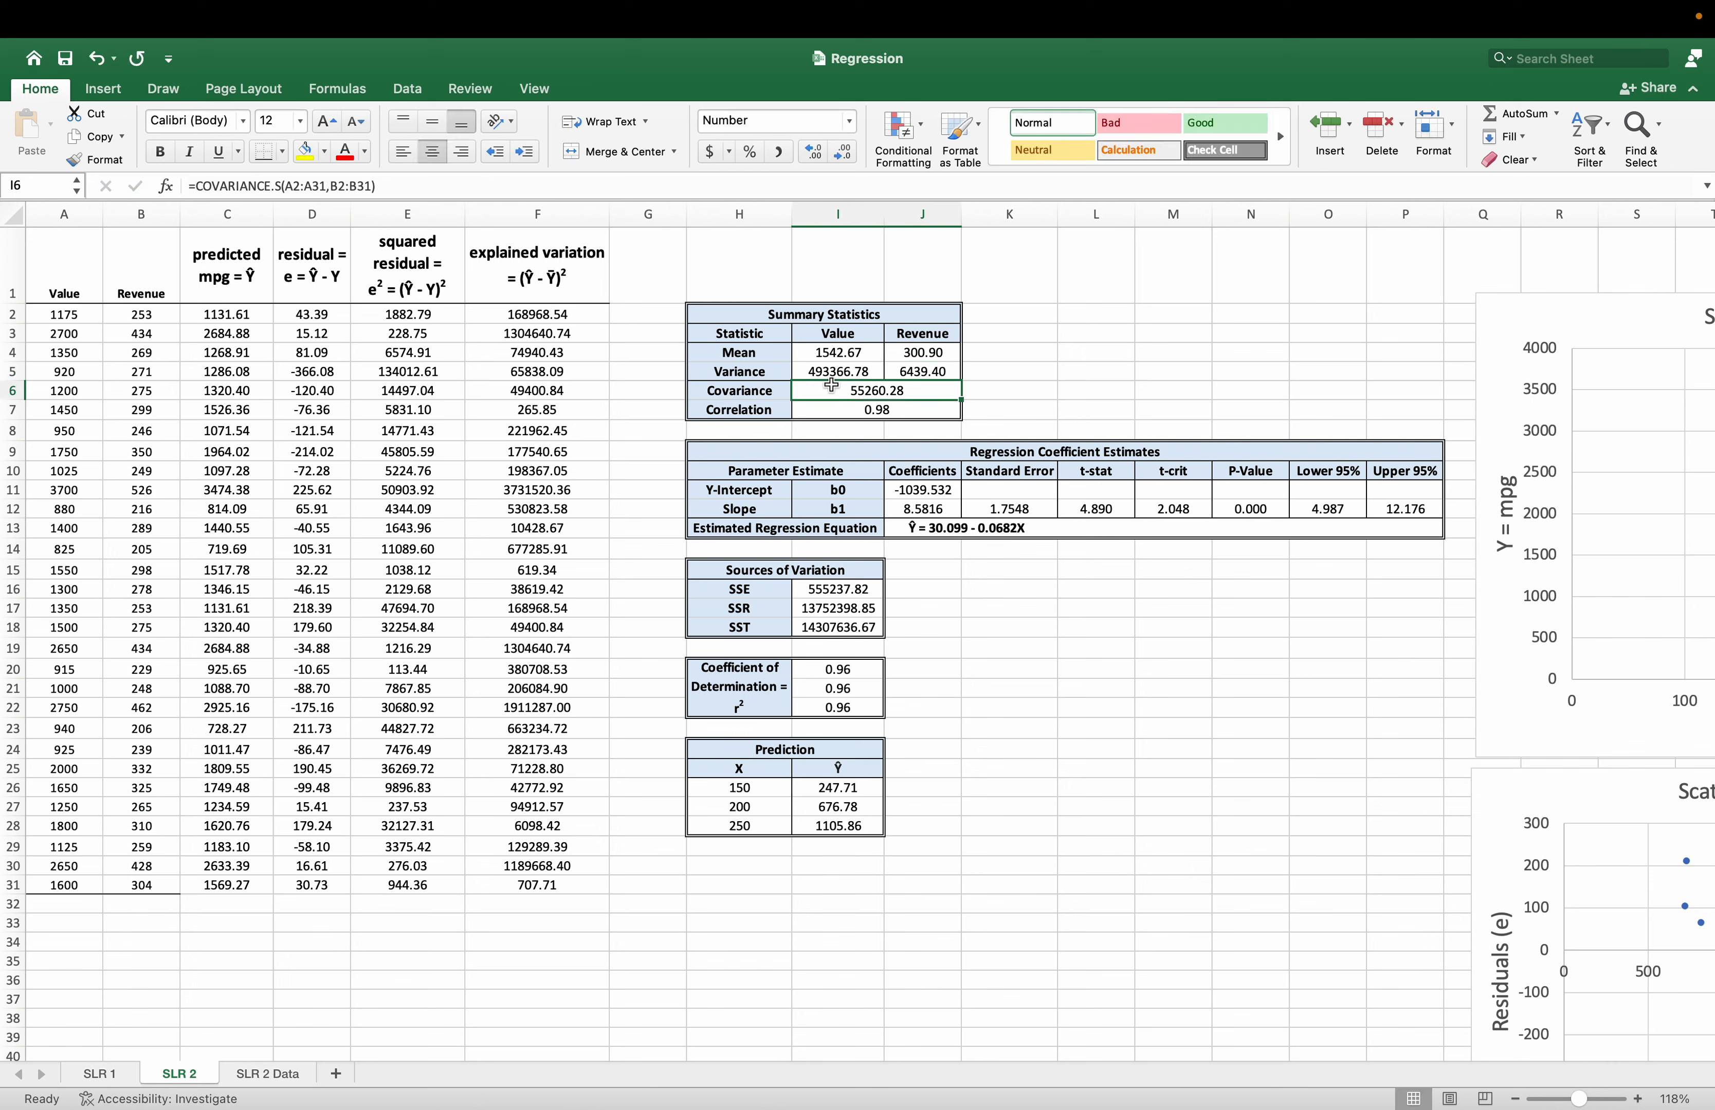
left_click(430, 188)
key("Escape")
key("Down")
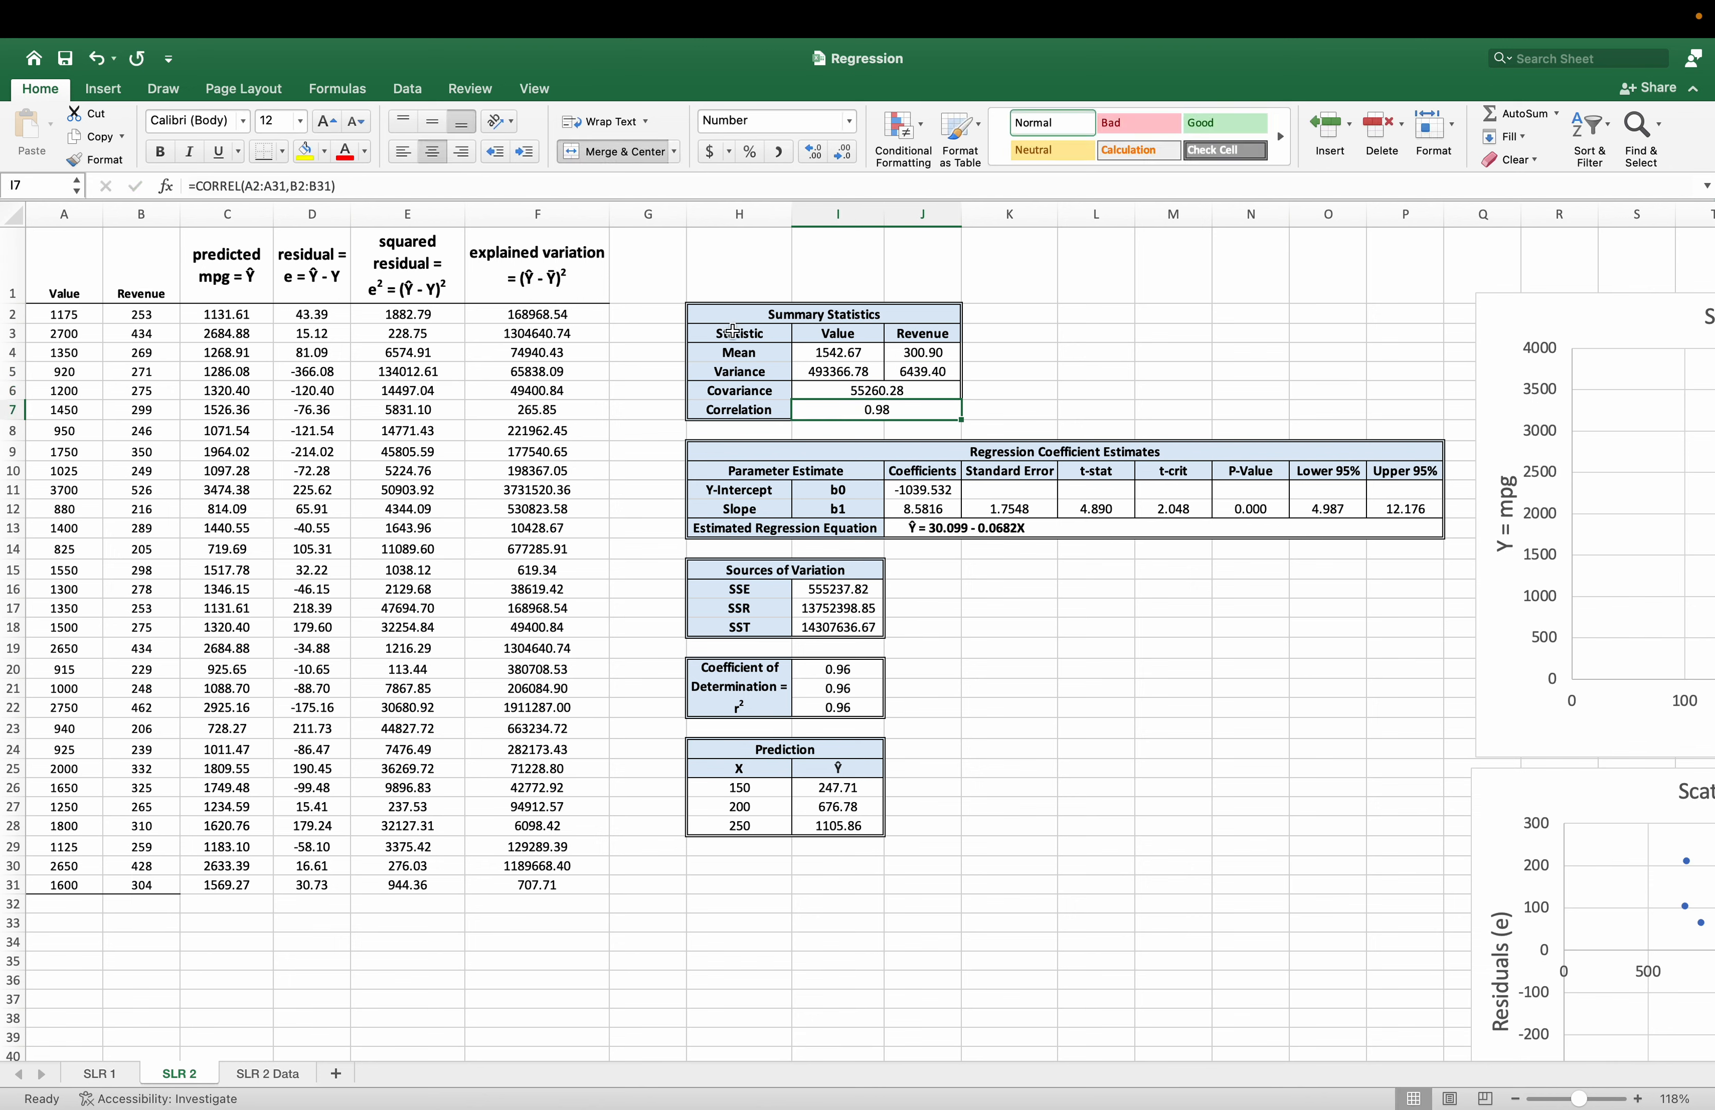
left_click(403, 186)
key("Escape")
Check the SSE, SSR and SST formulas in the Sources of Variation table.
left_click(839, 589)
left_click(303, 186)
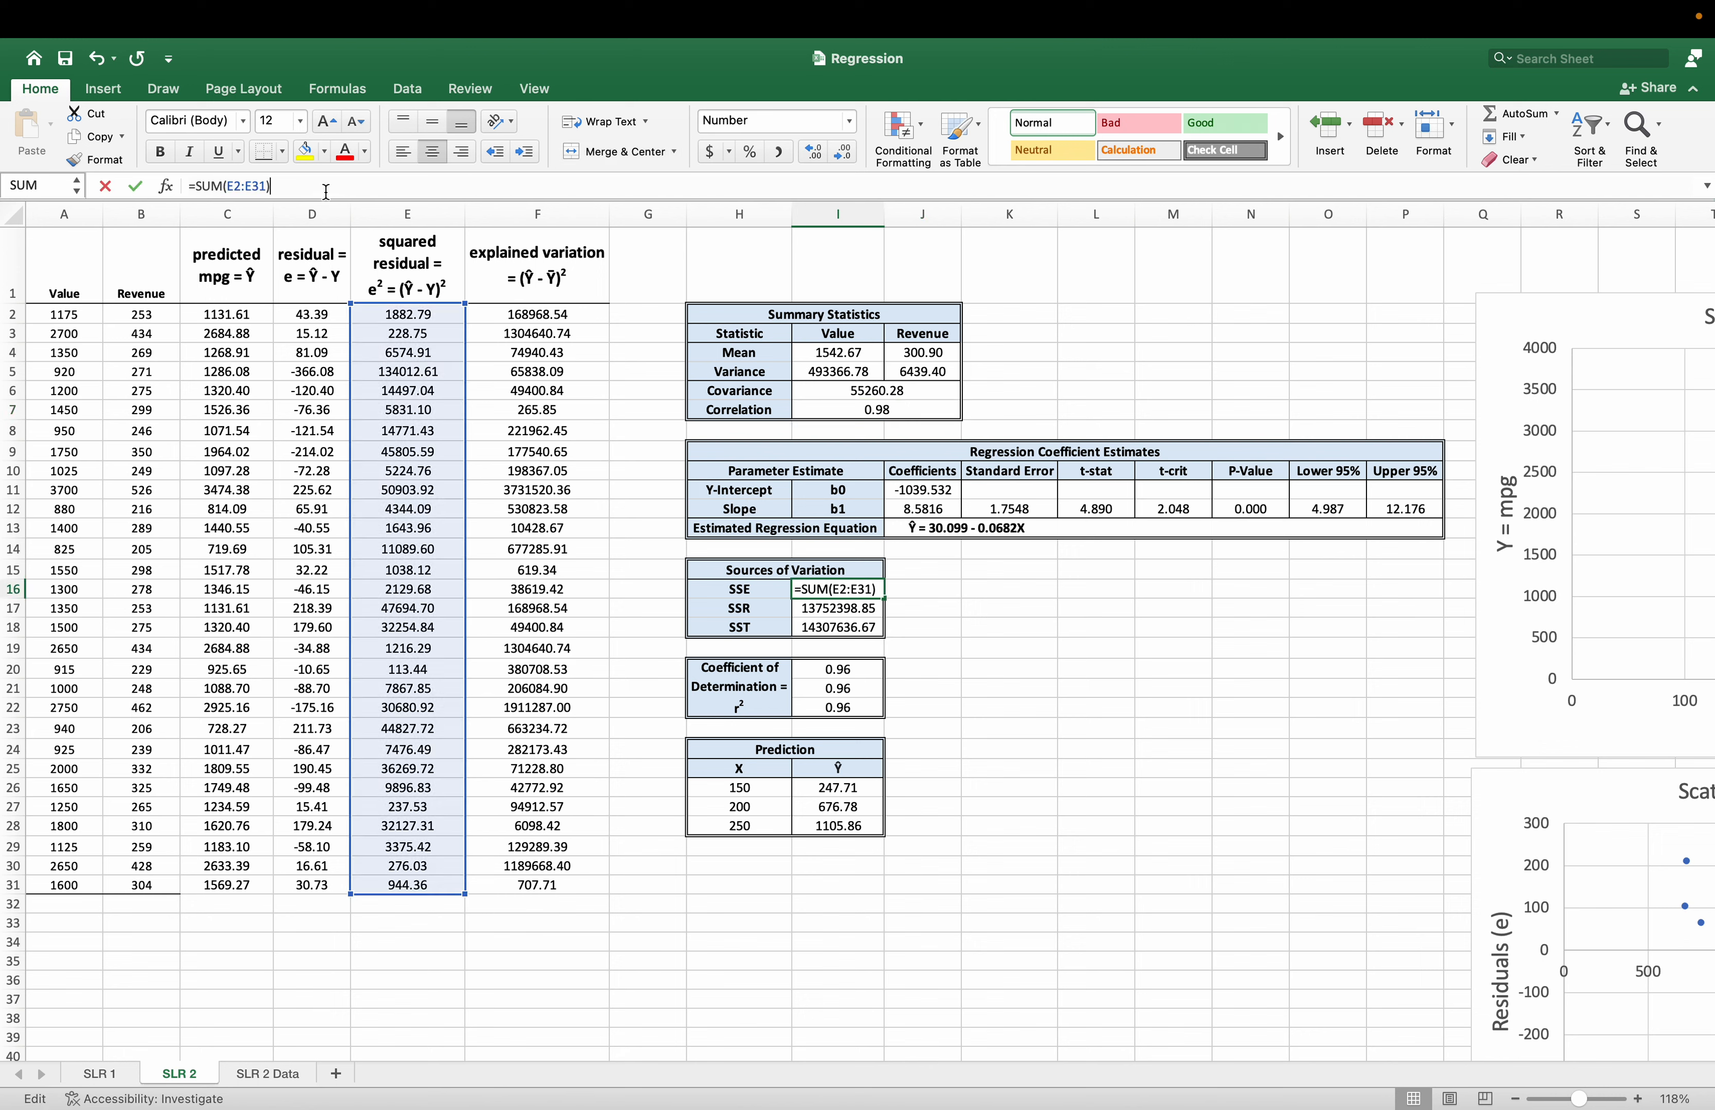
key("Escape")
key("Down")
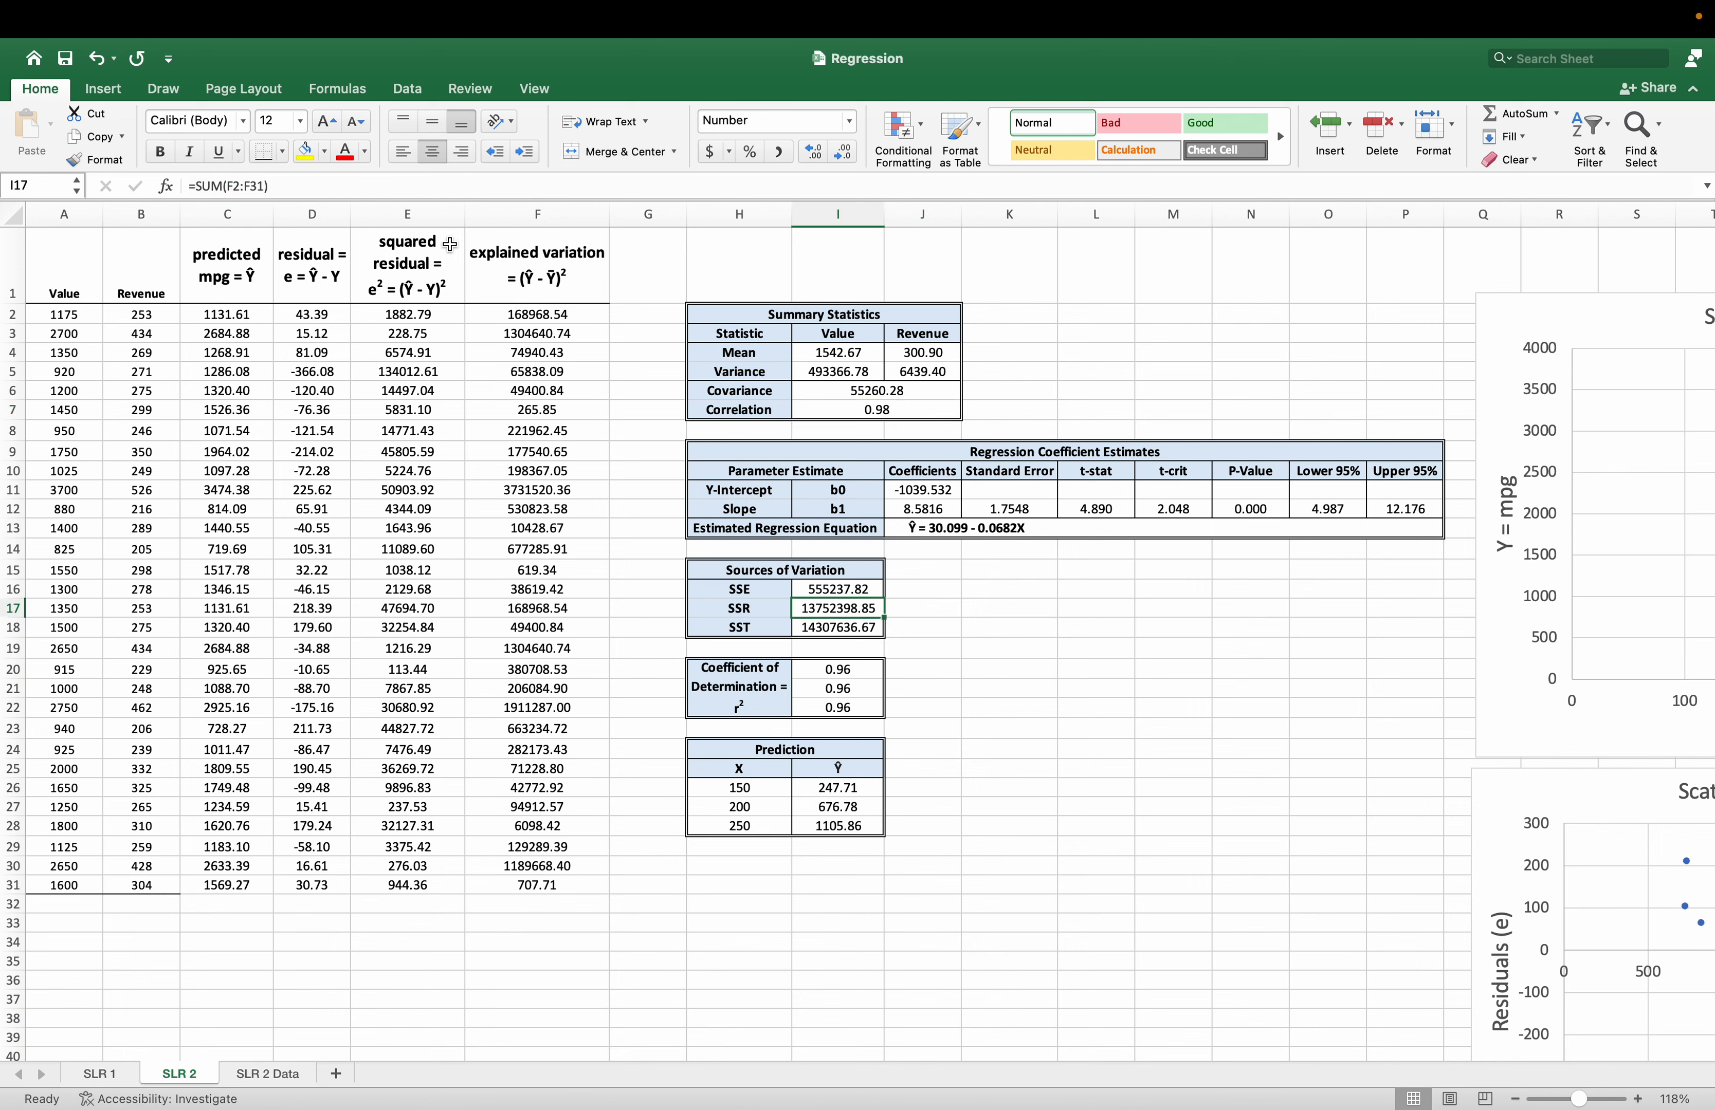
left_click(346, 192)
key("Escape")
key("Down")
key("Down")
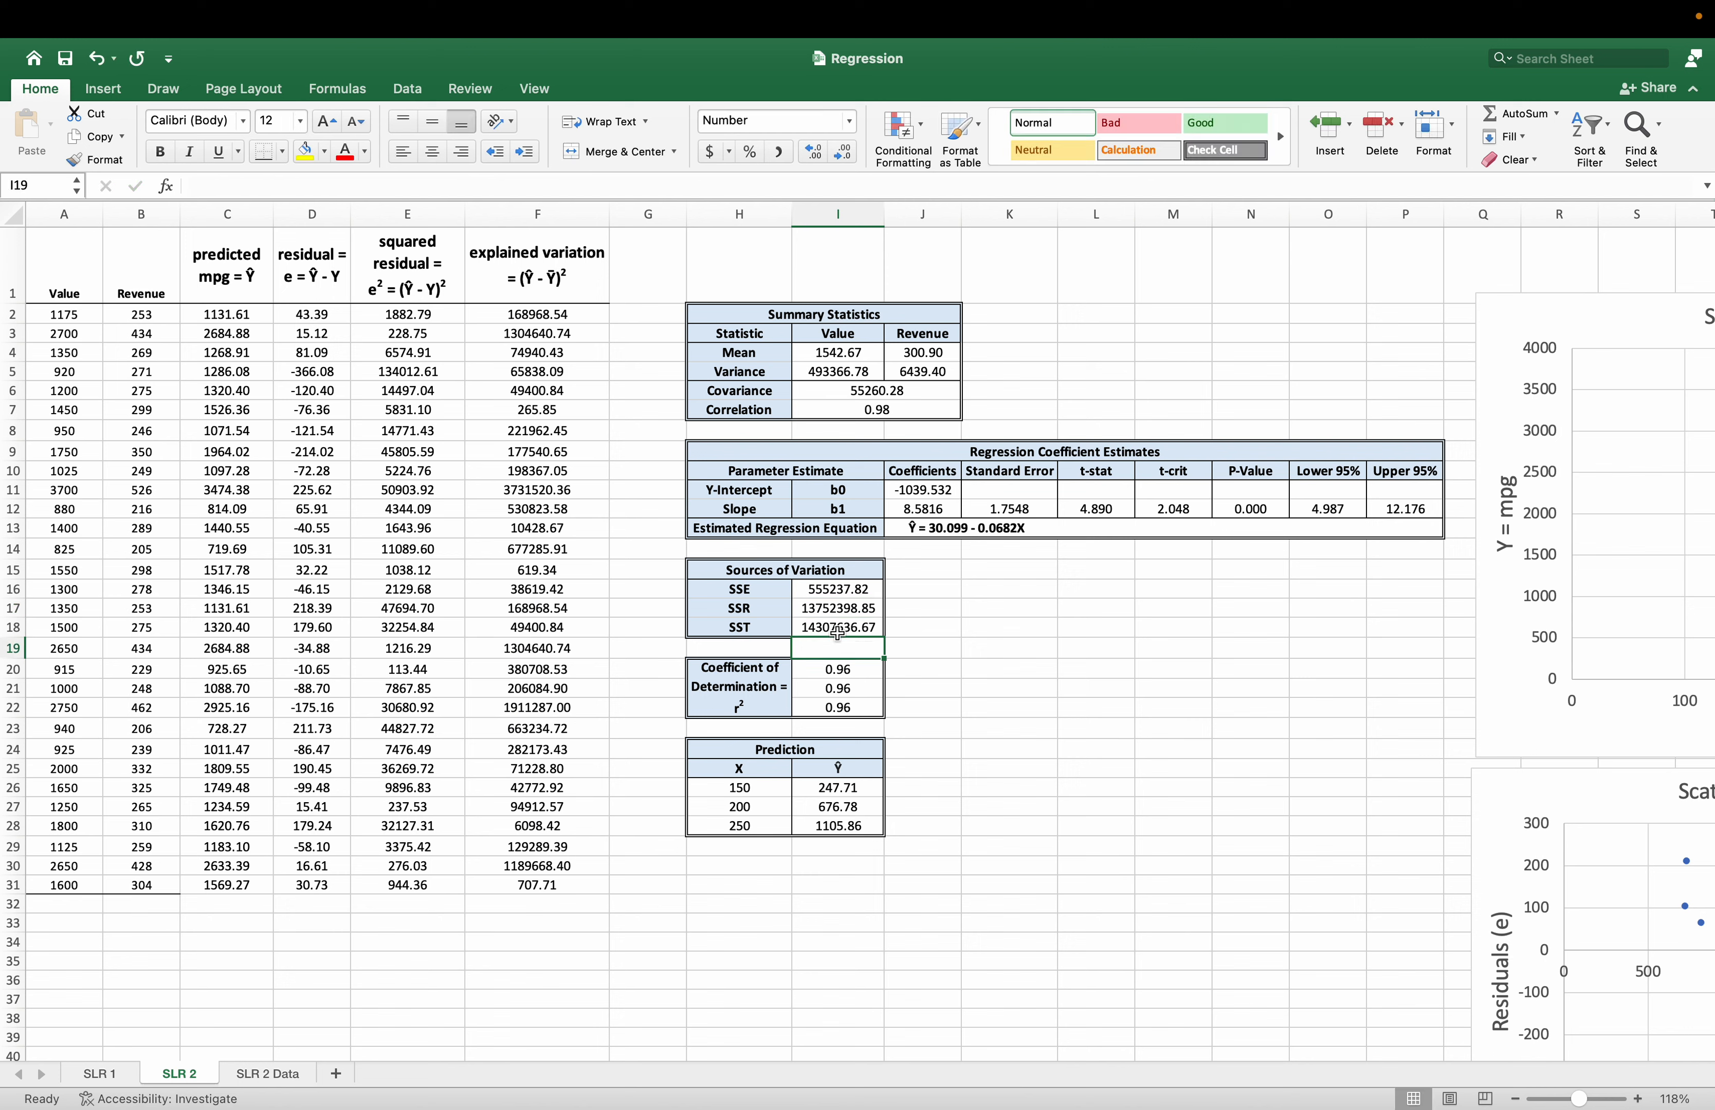
key("Up")
left_click(337, 190)
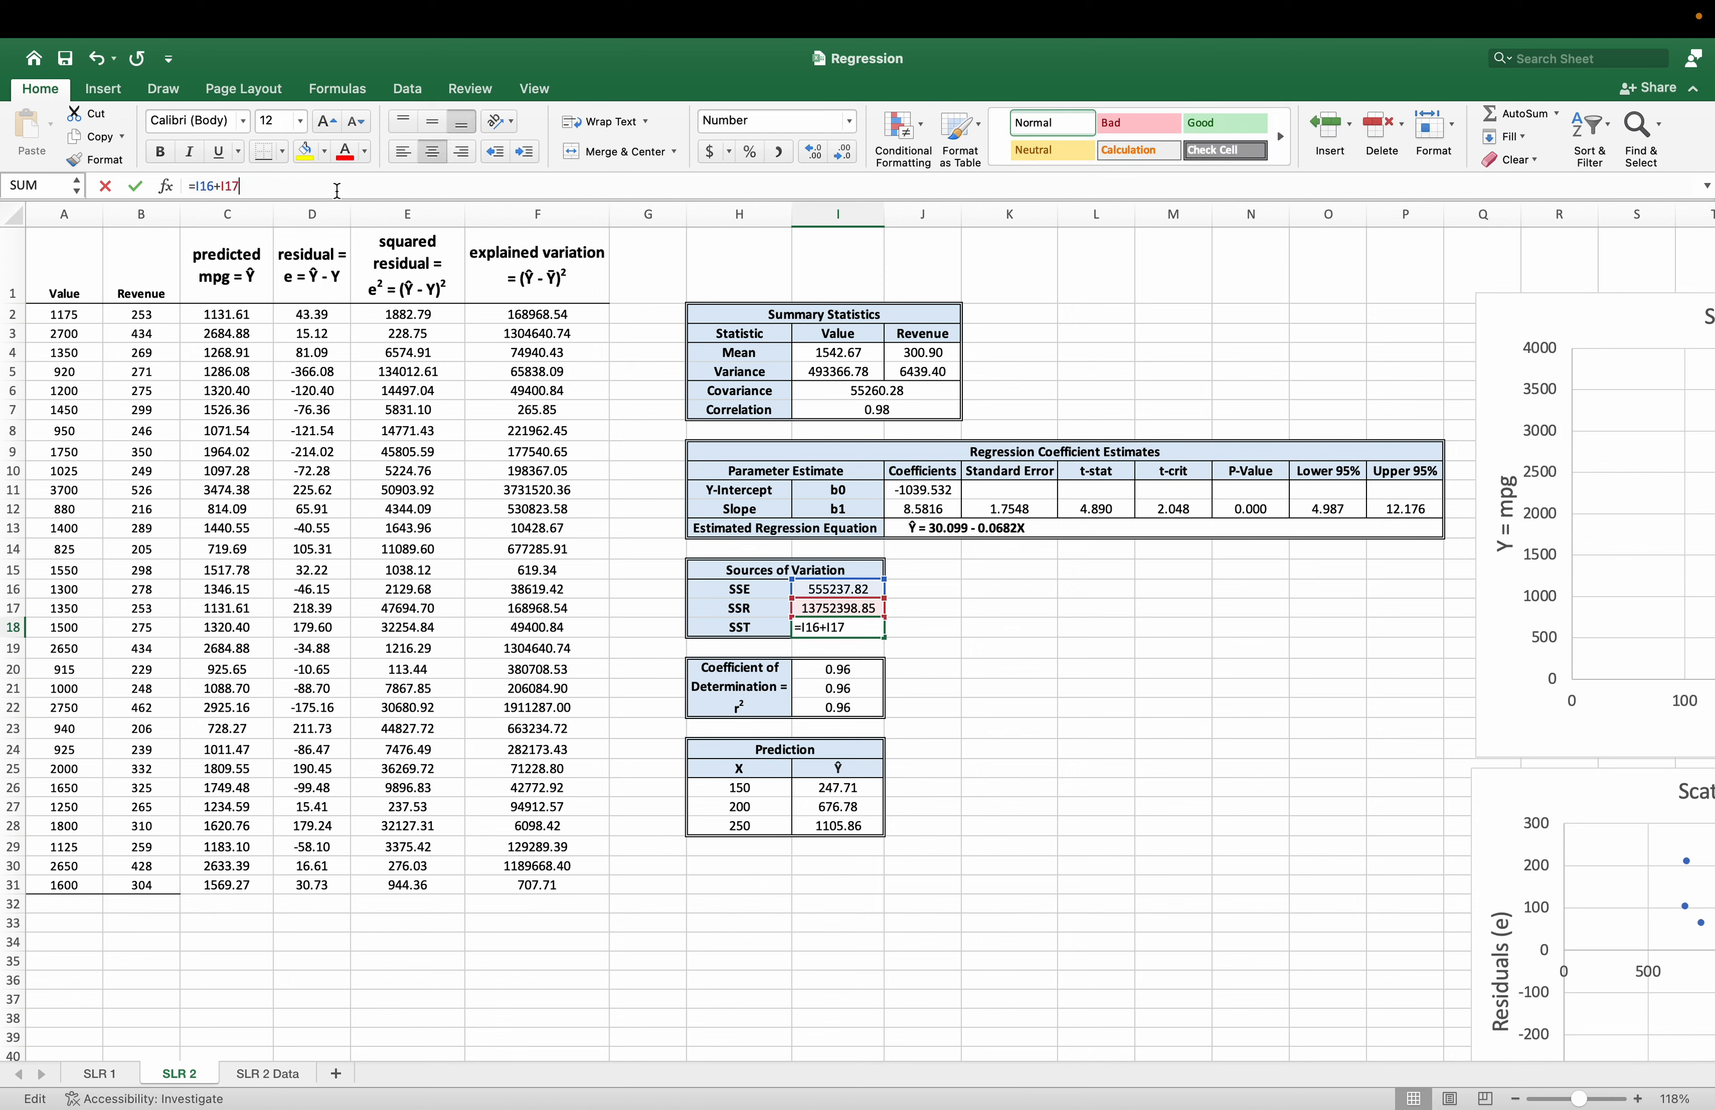
key("Escape")
left_click(361, 189)
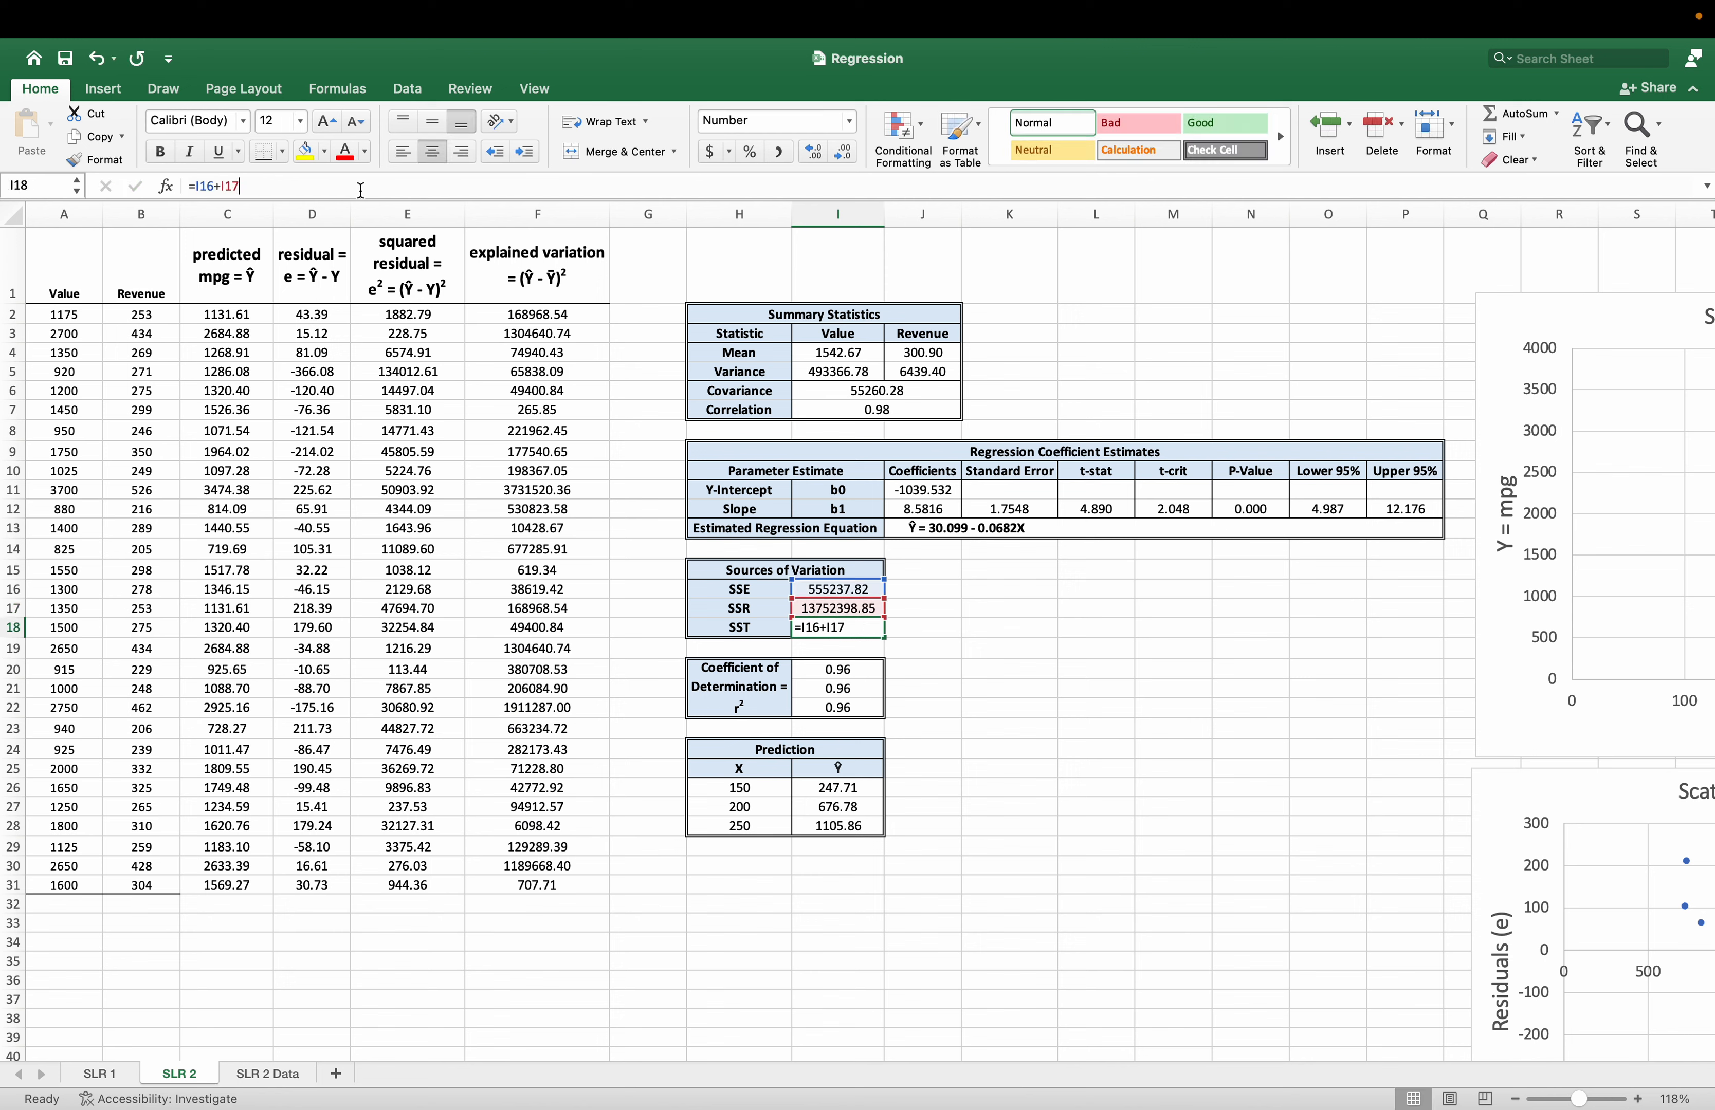
left_click(1097, 689)
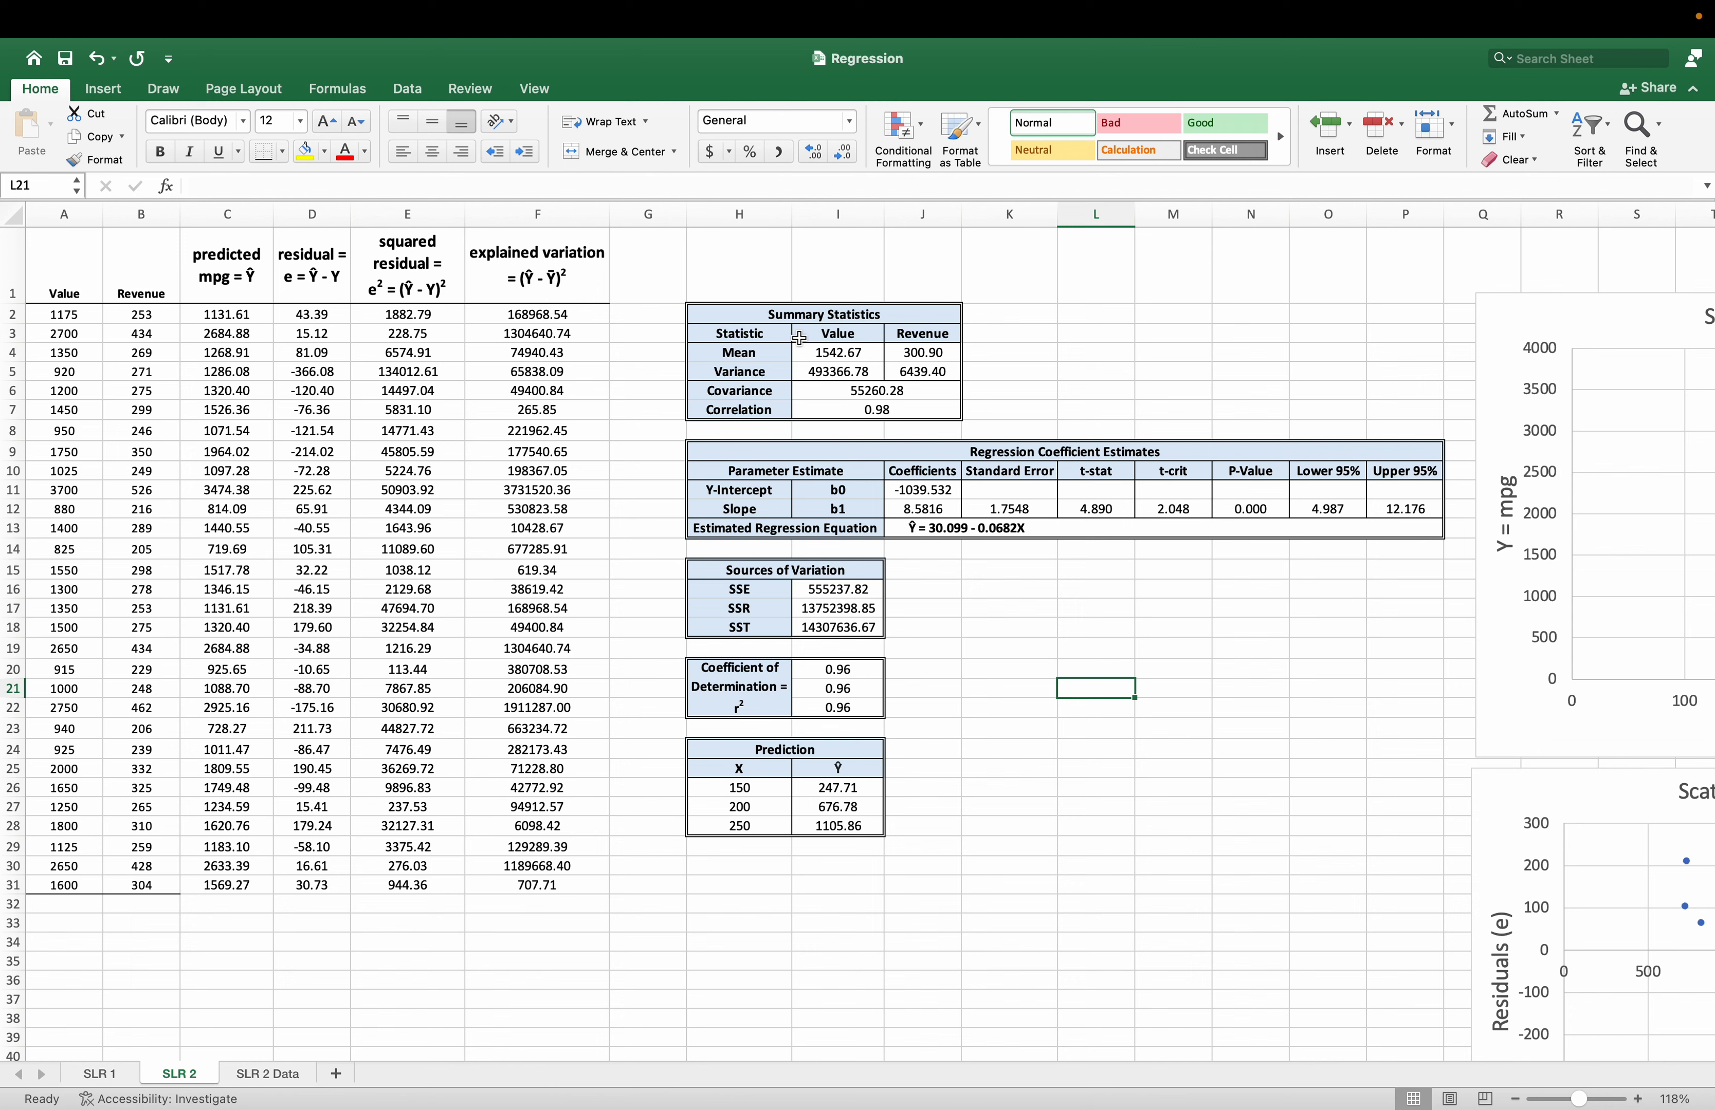
Replace the intercept in the estimated regression equation in J13 with -1039.53.
left_click_drag(805, 333, 933, 342)
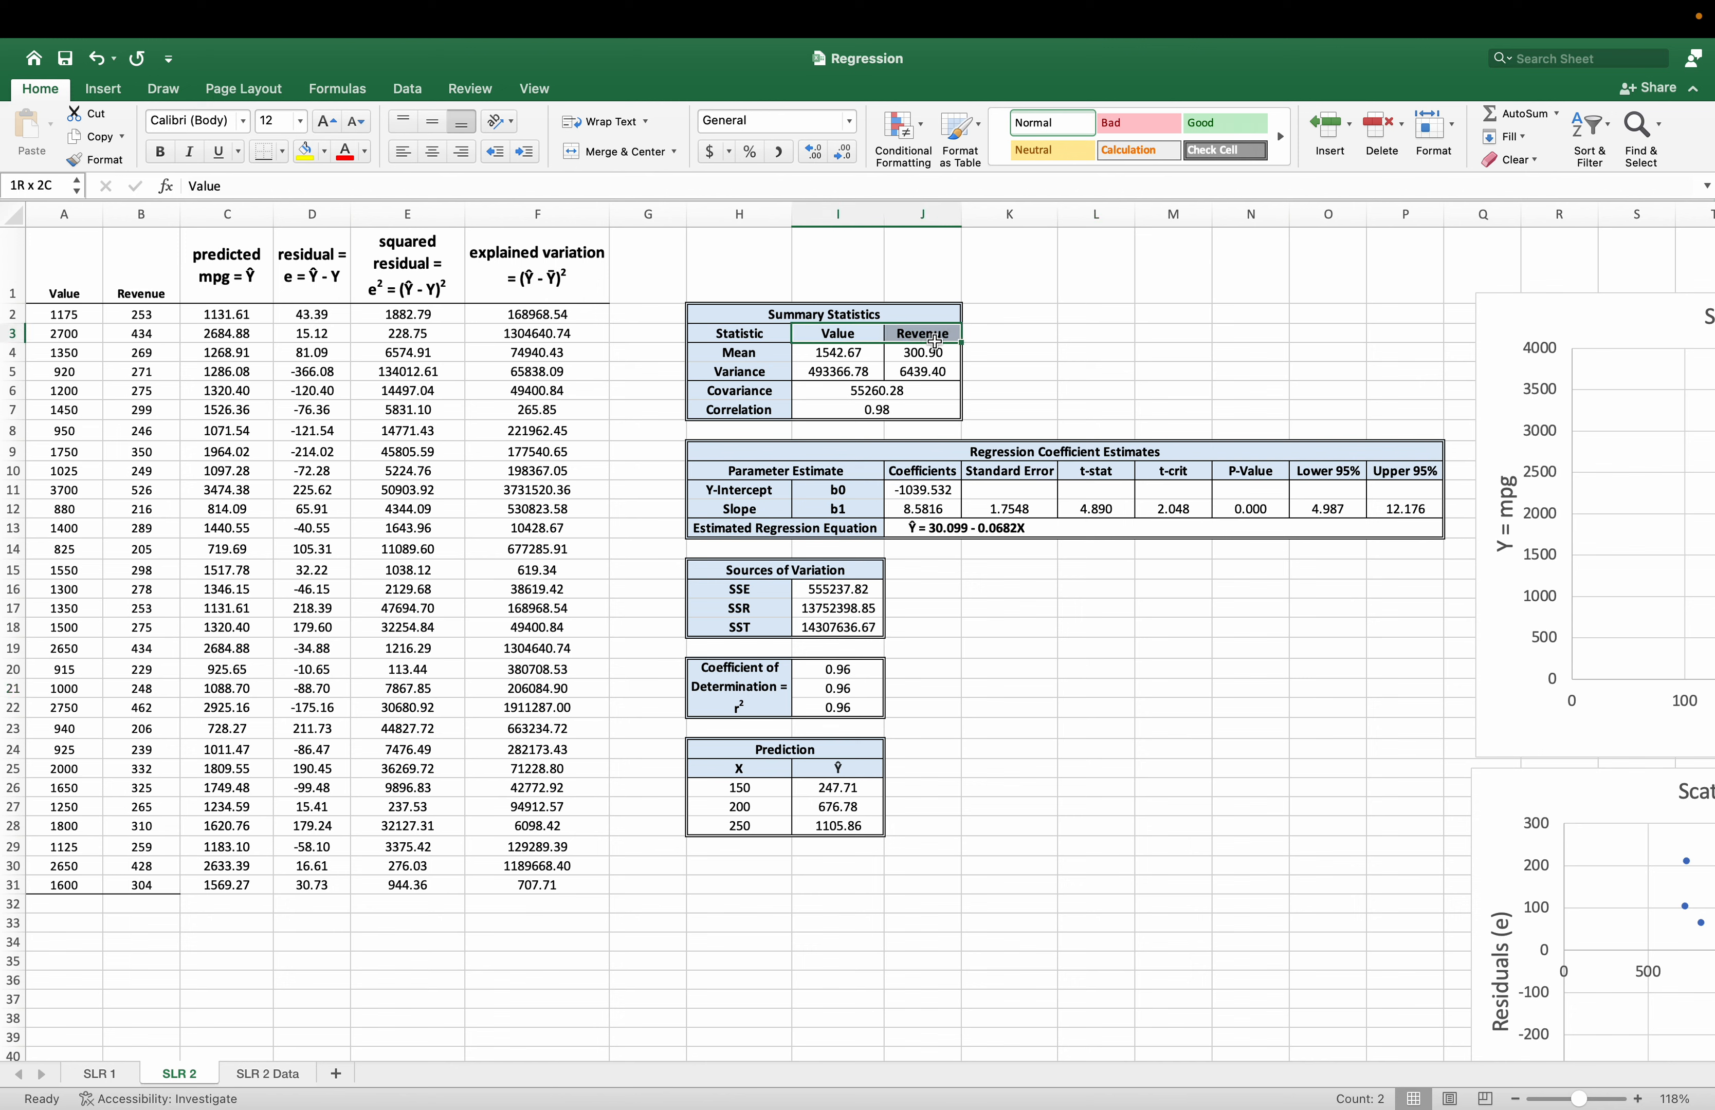
left_click(874, 341)
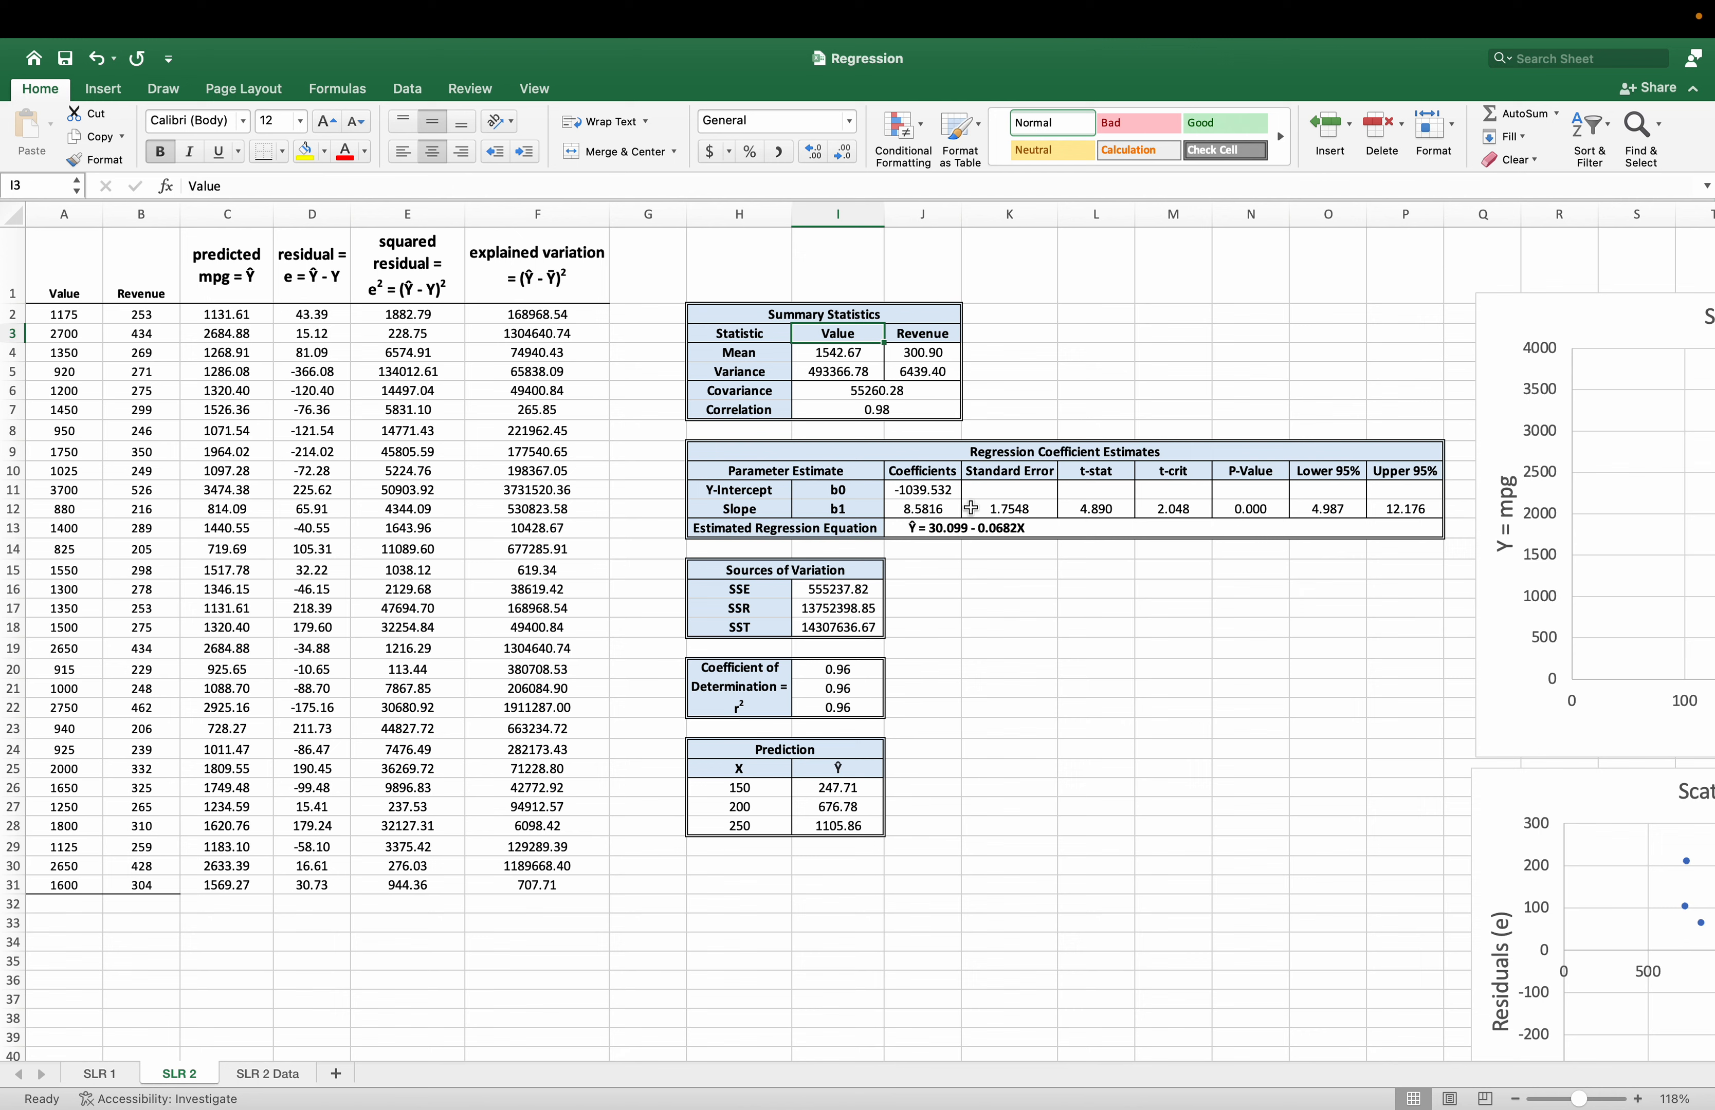
left_click(999, 526)
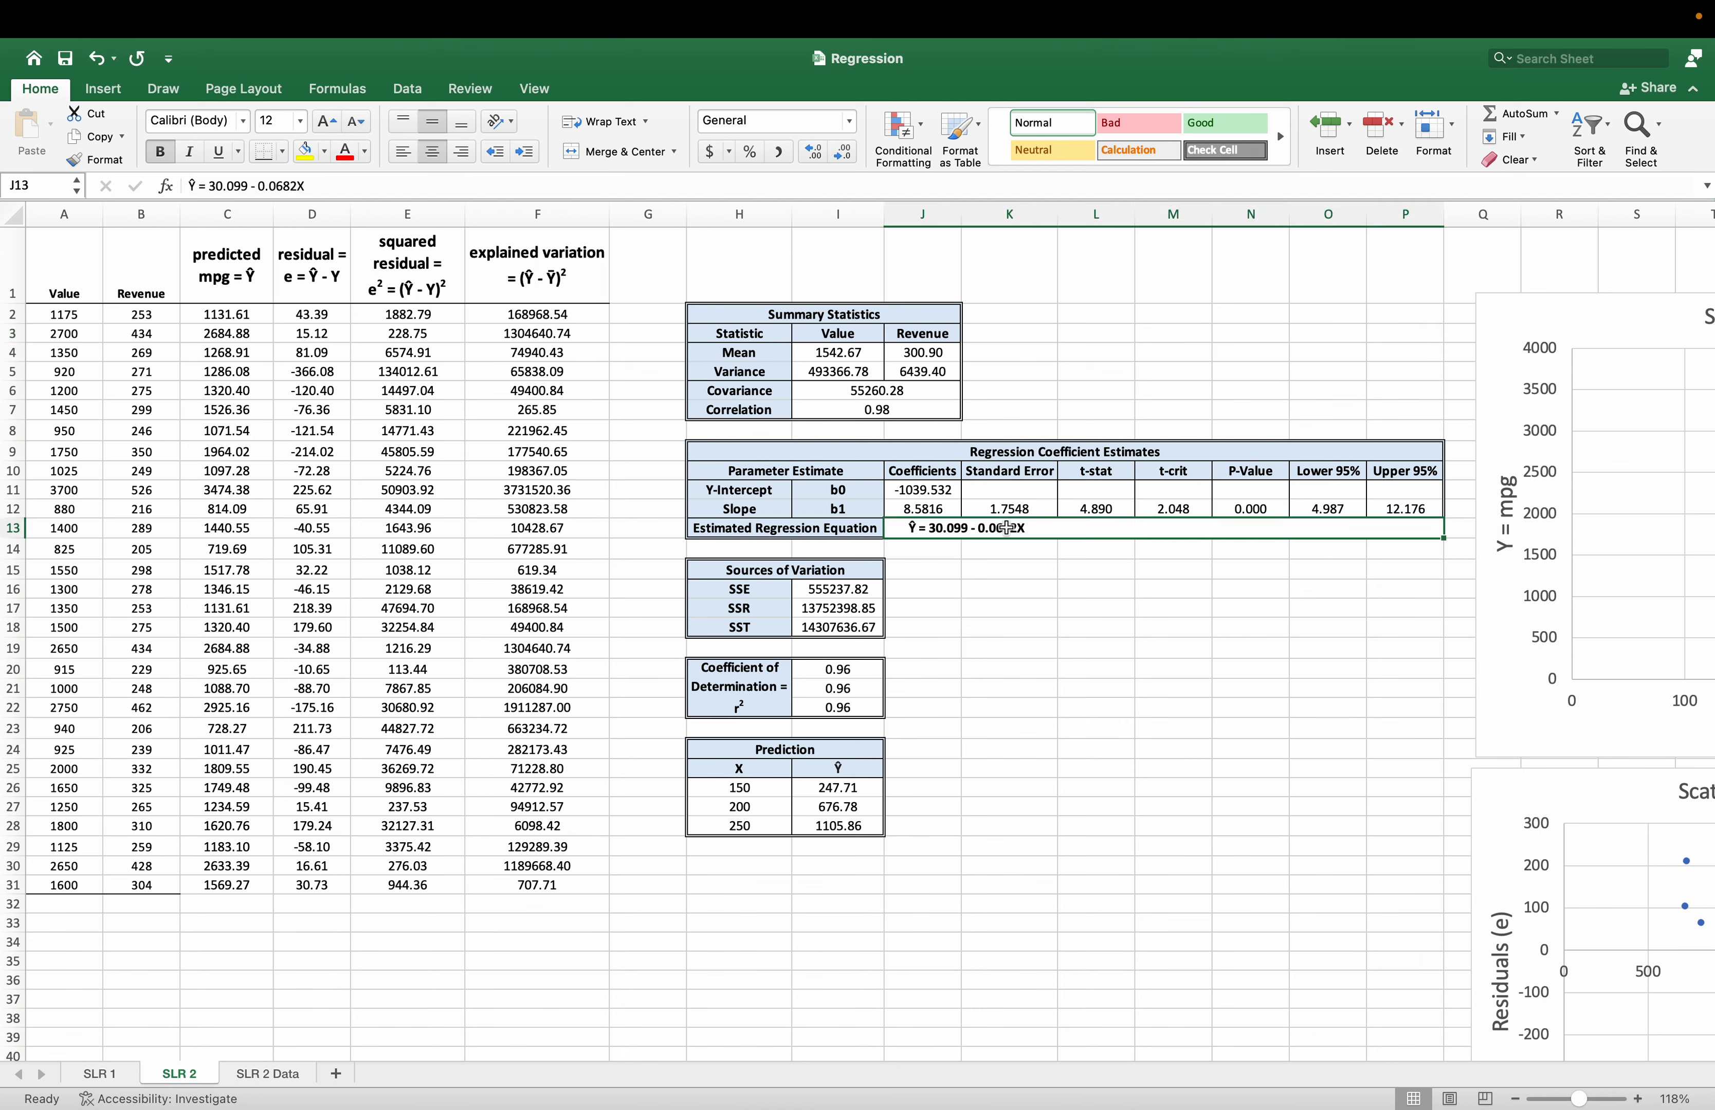
left_click_drag(247, 185, 208, 185)
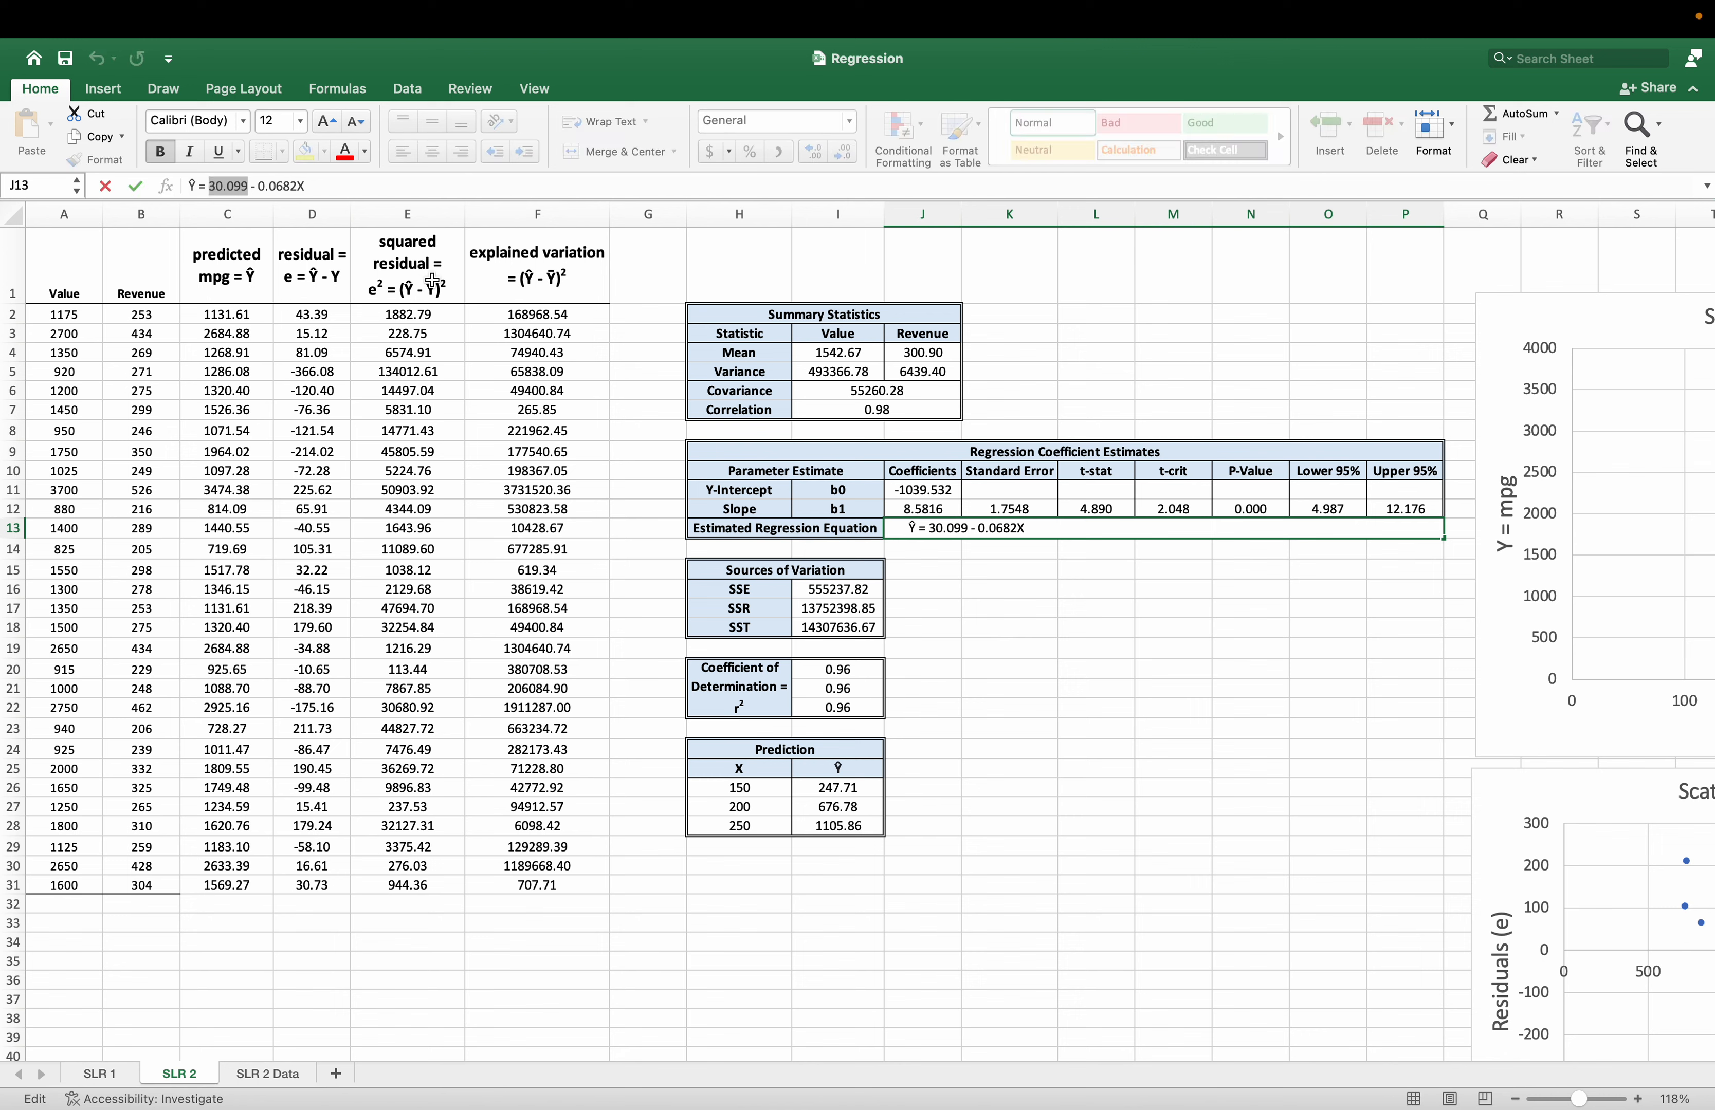
key("BackSpace")
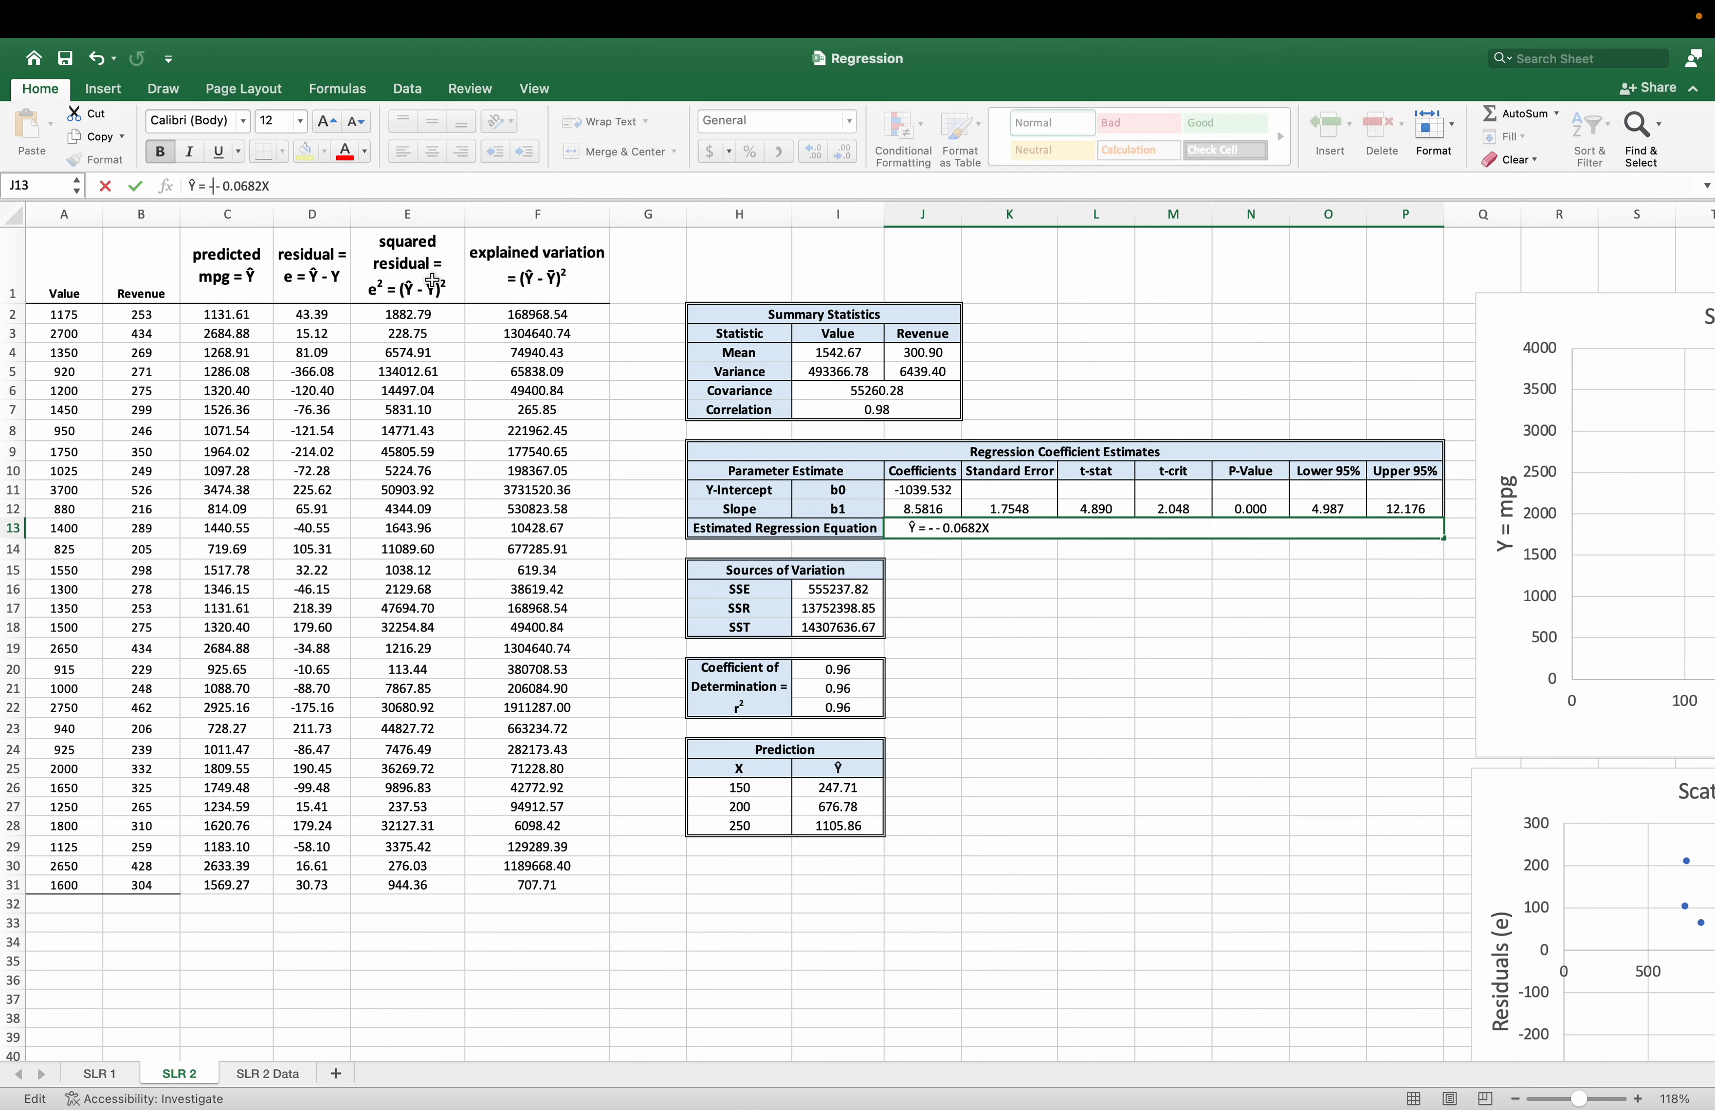
type("-1039.53")
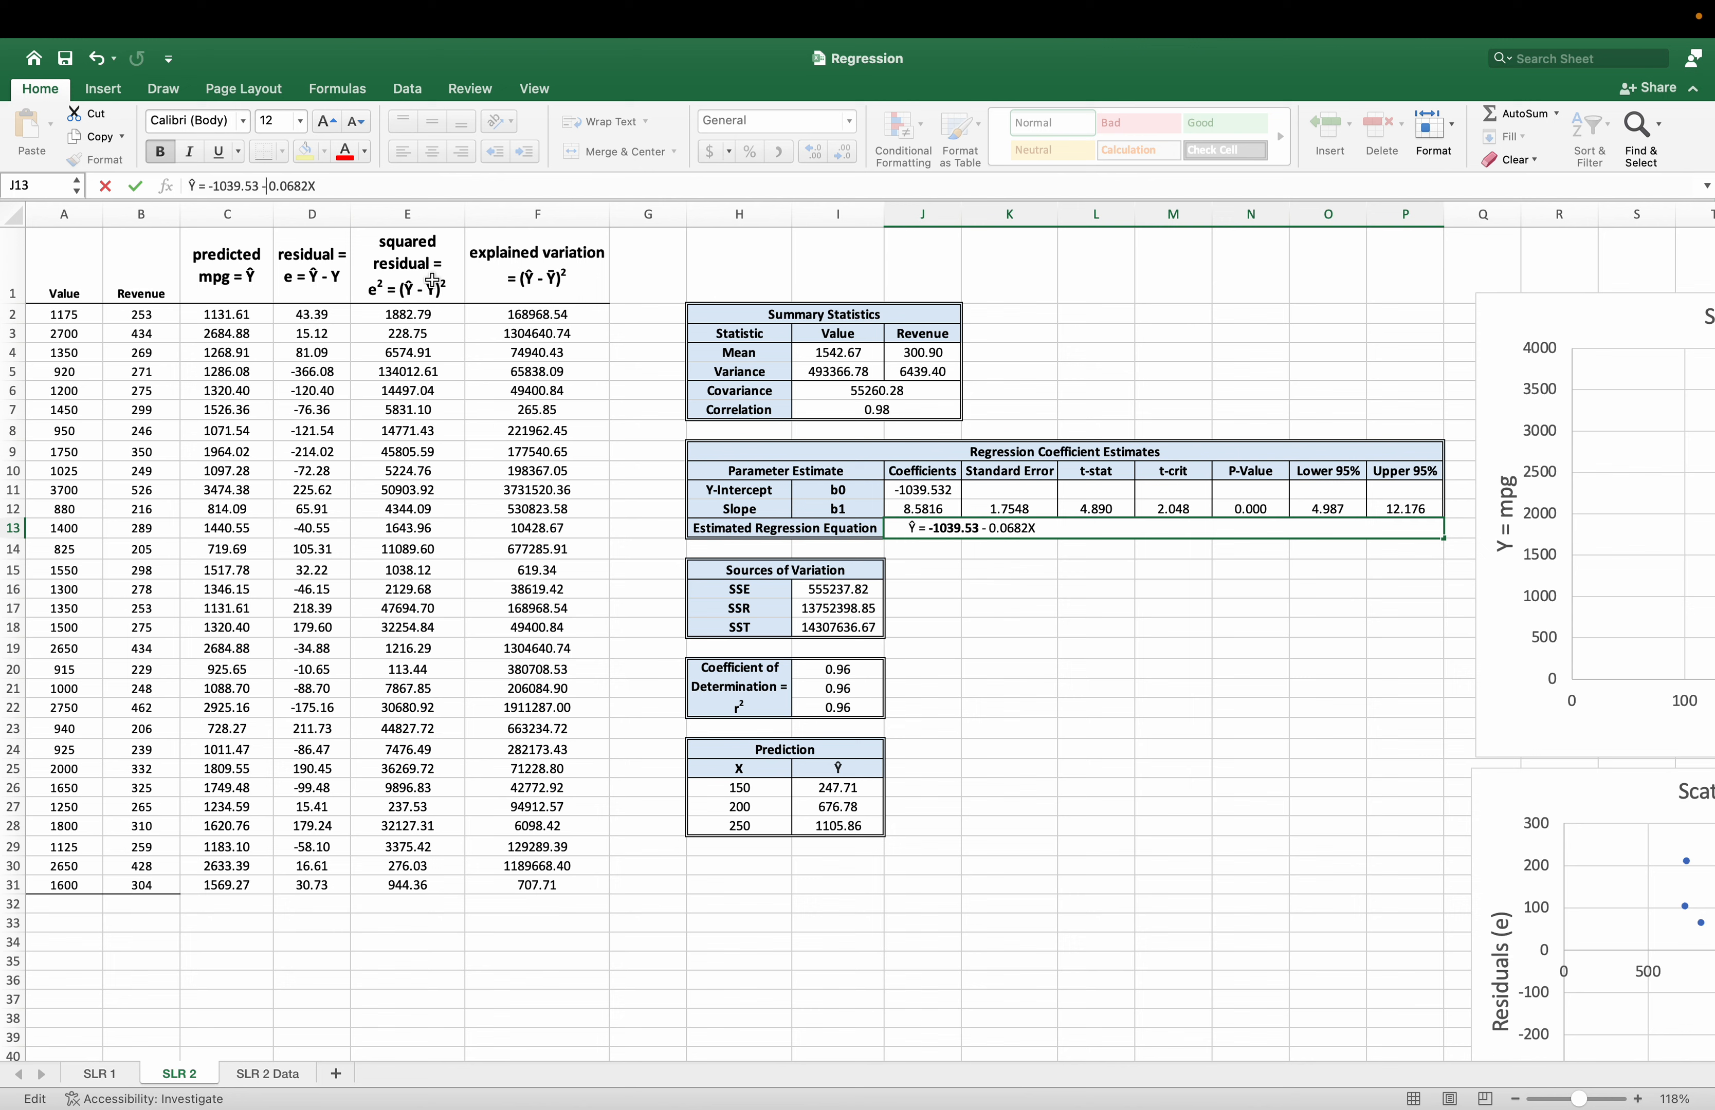
Change the slope term of the estimated regression equation in J13 to + 8.5816X.
key("BackSpace")
type("+")
key("BackSpace")
key("BackSpace")
key("BackSpace")
key("Return")
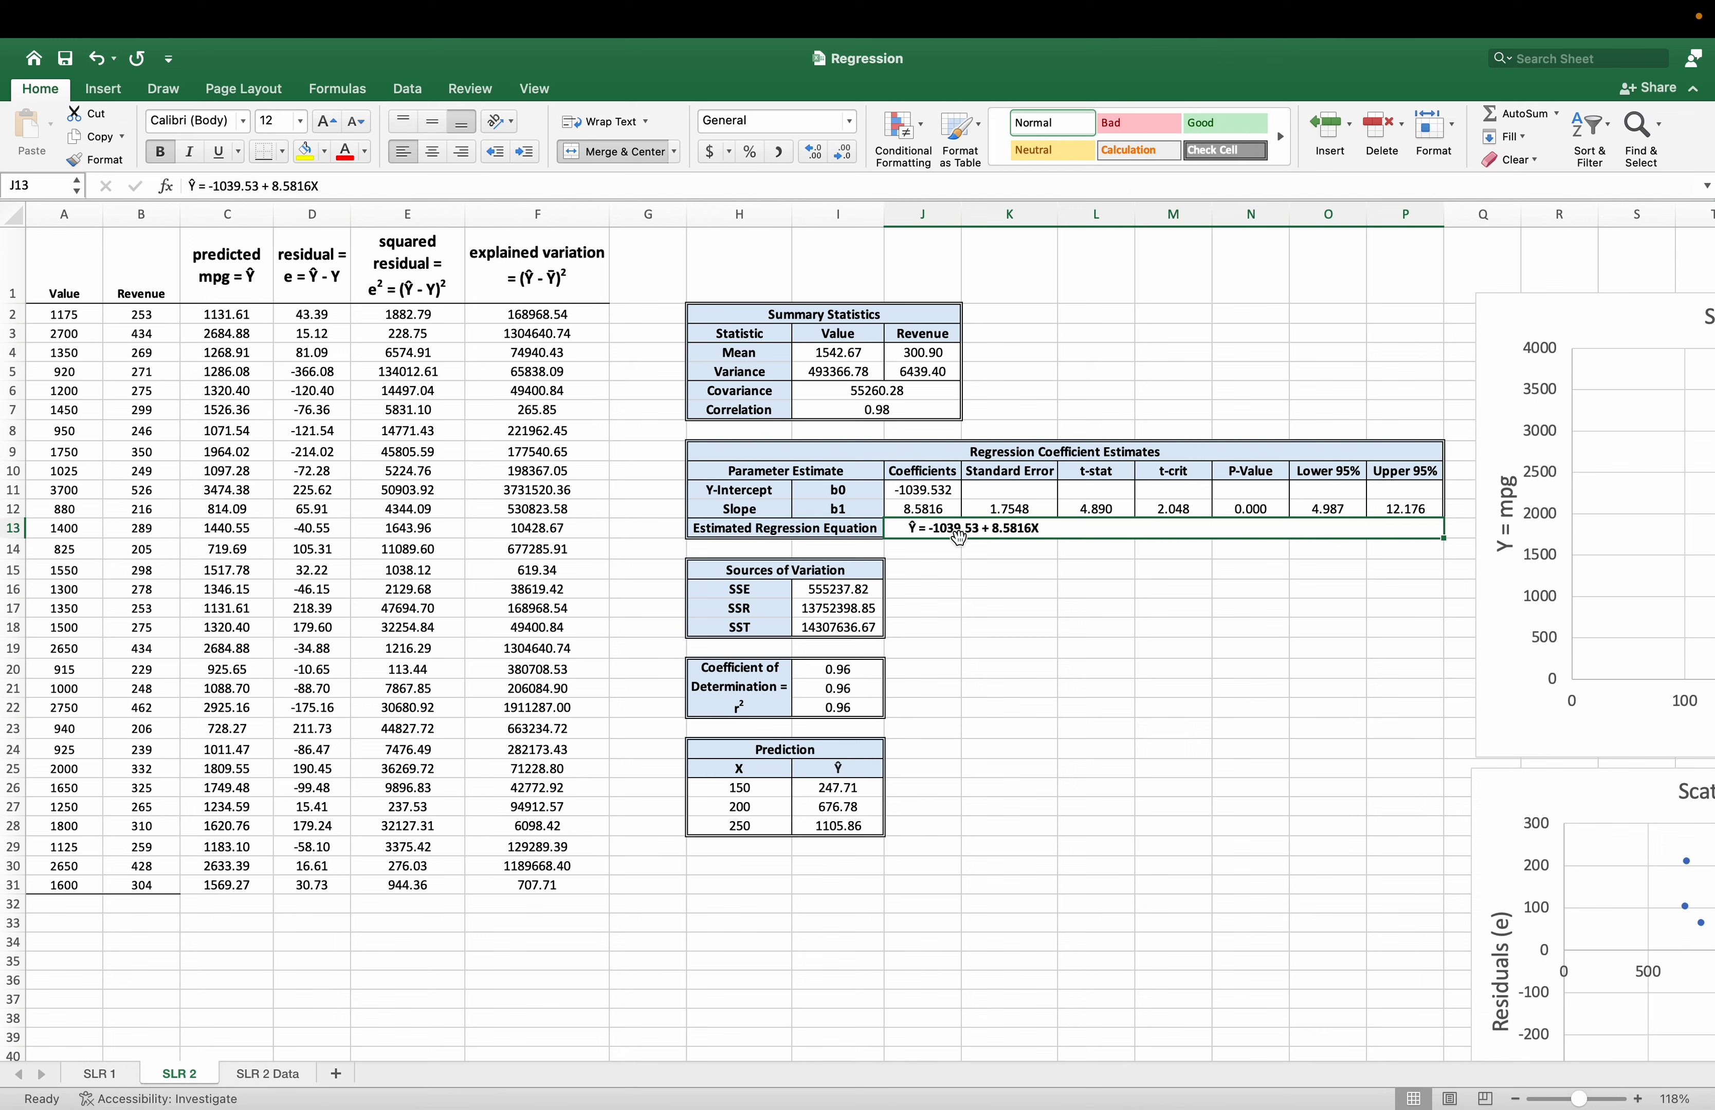
Replace the Ŷ and X symbols in the J13 regression equation with Value and Revenue.
left_click(194, 186)
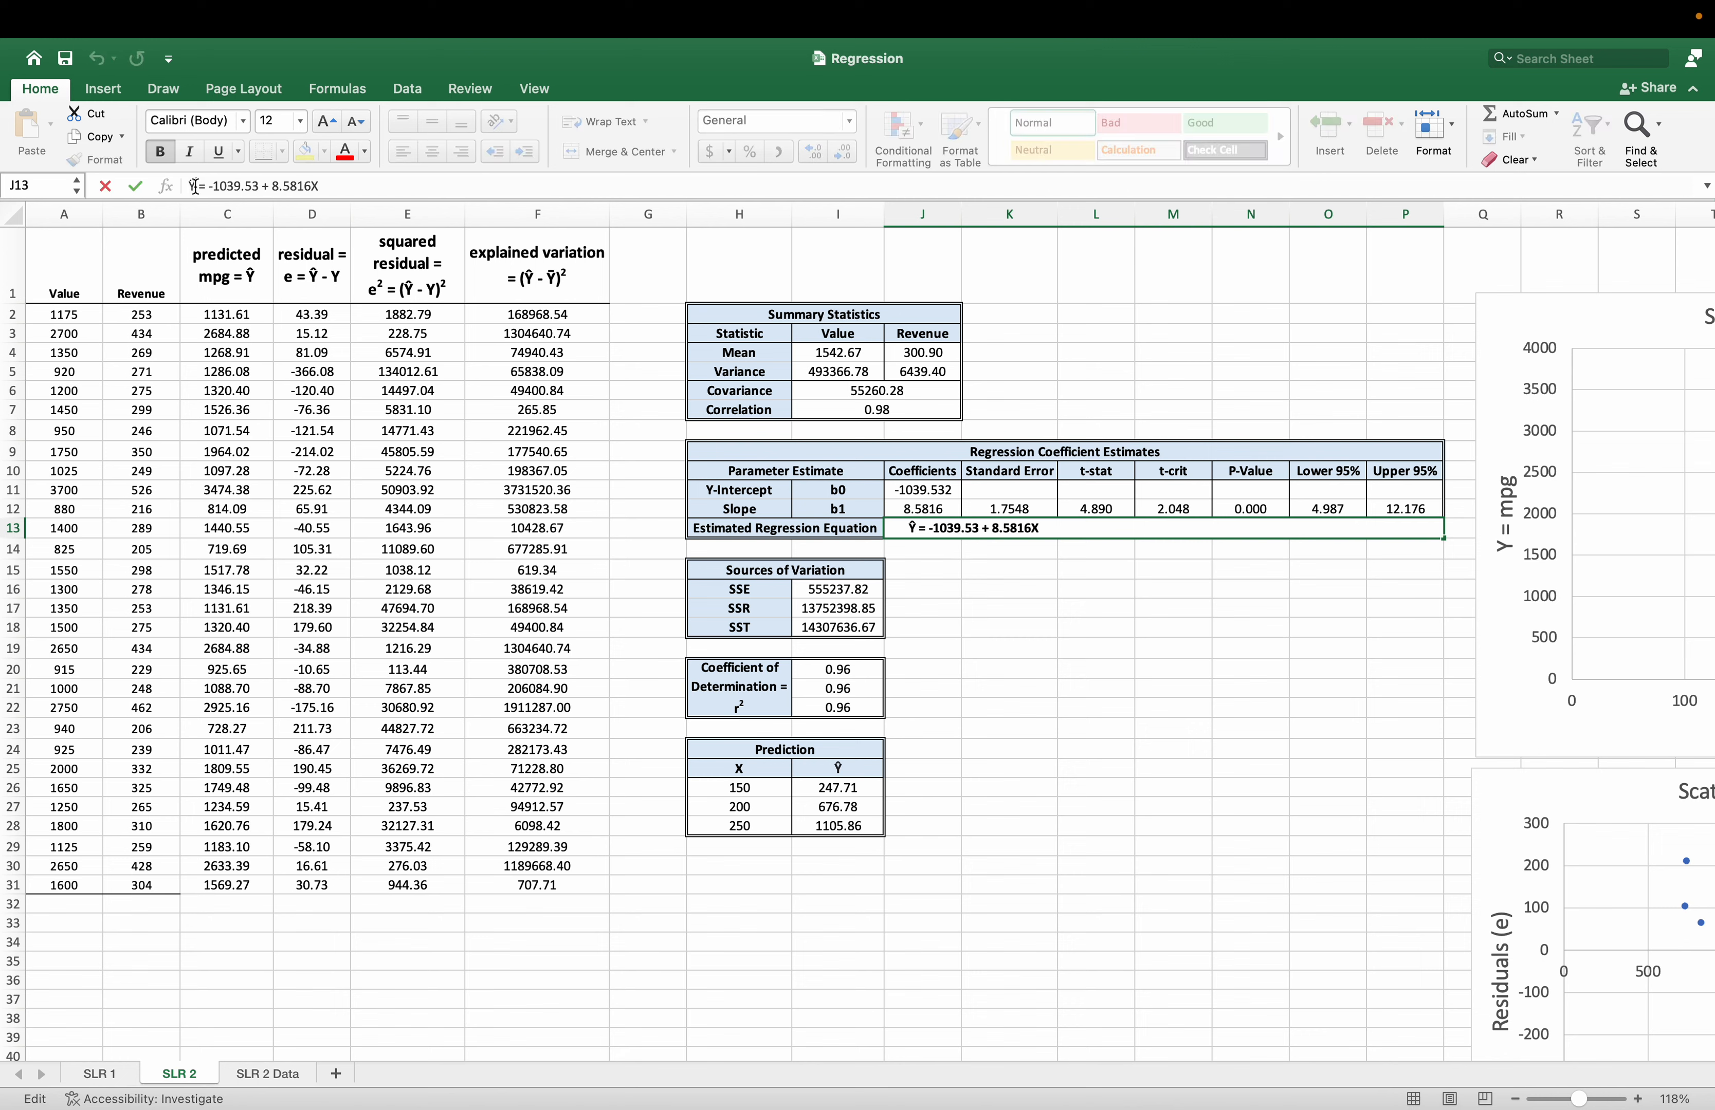
key("Delete")
type("Value")
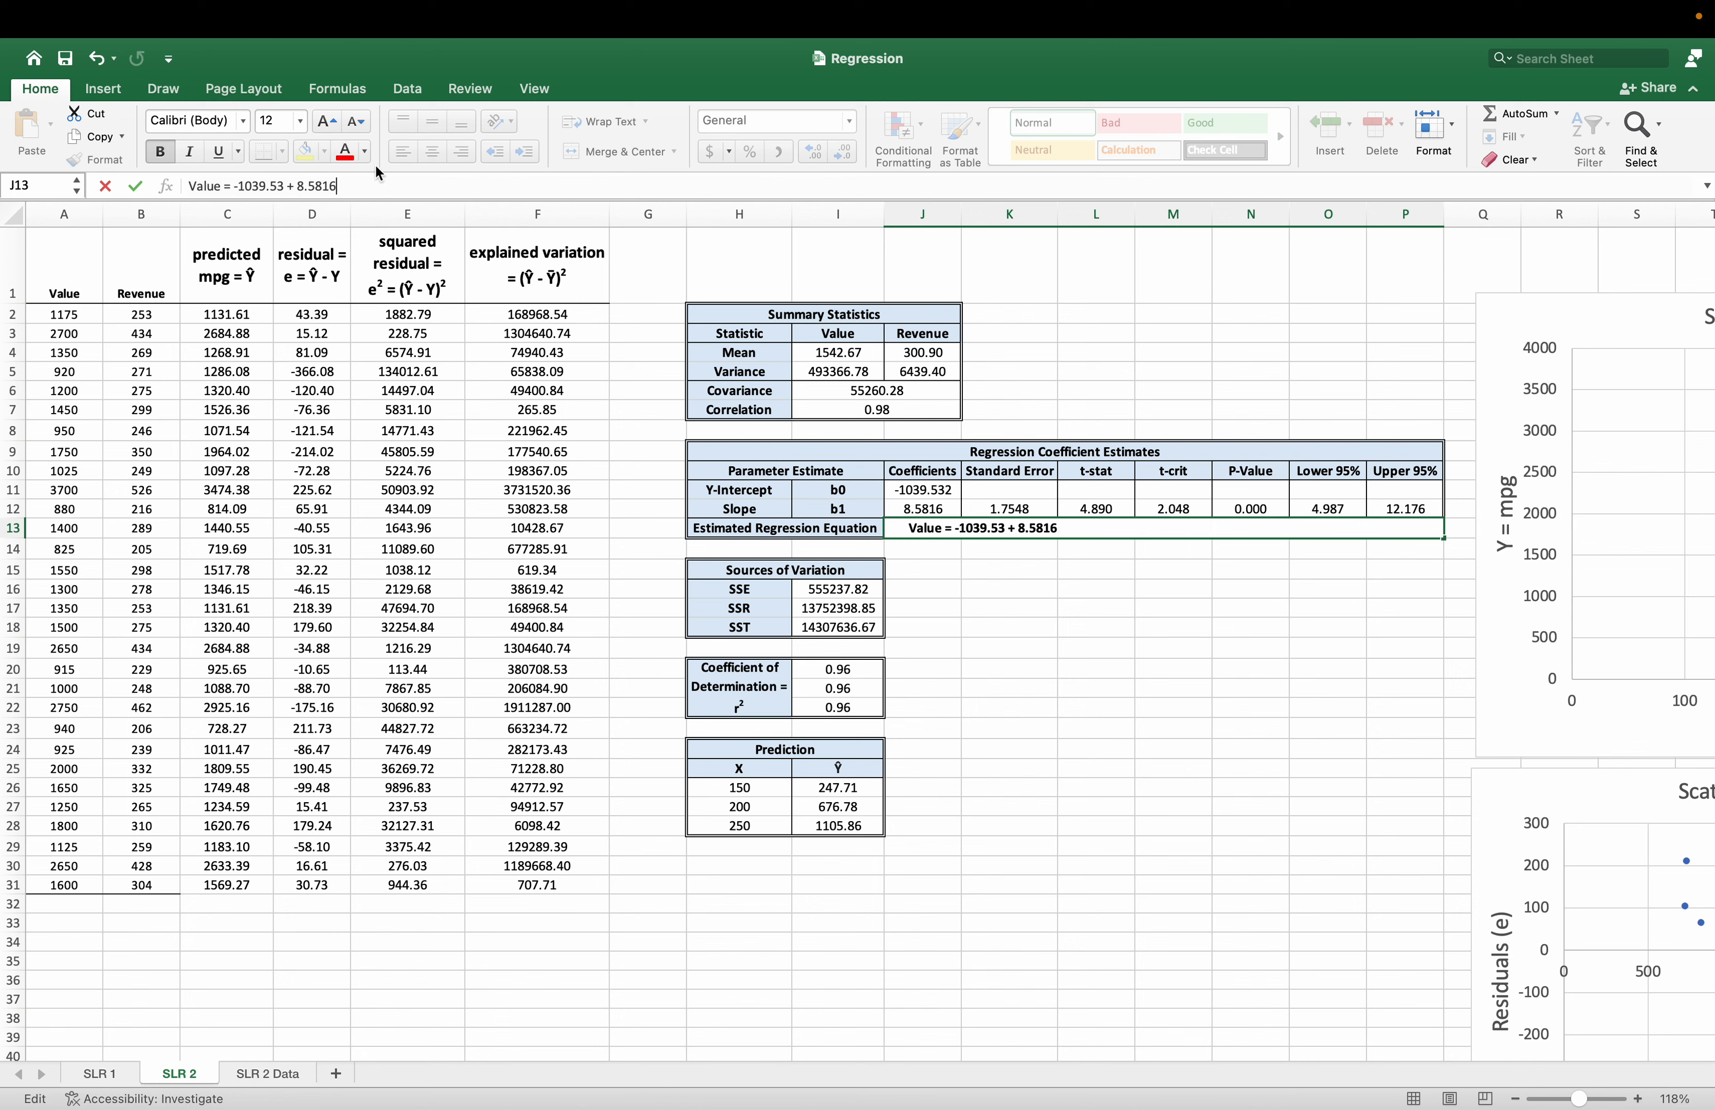
type("Revenue")
key("Return")
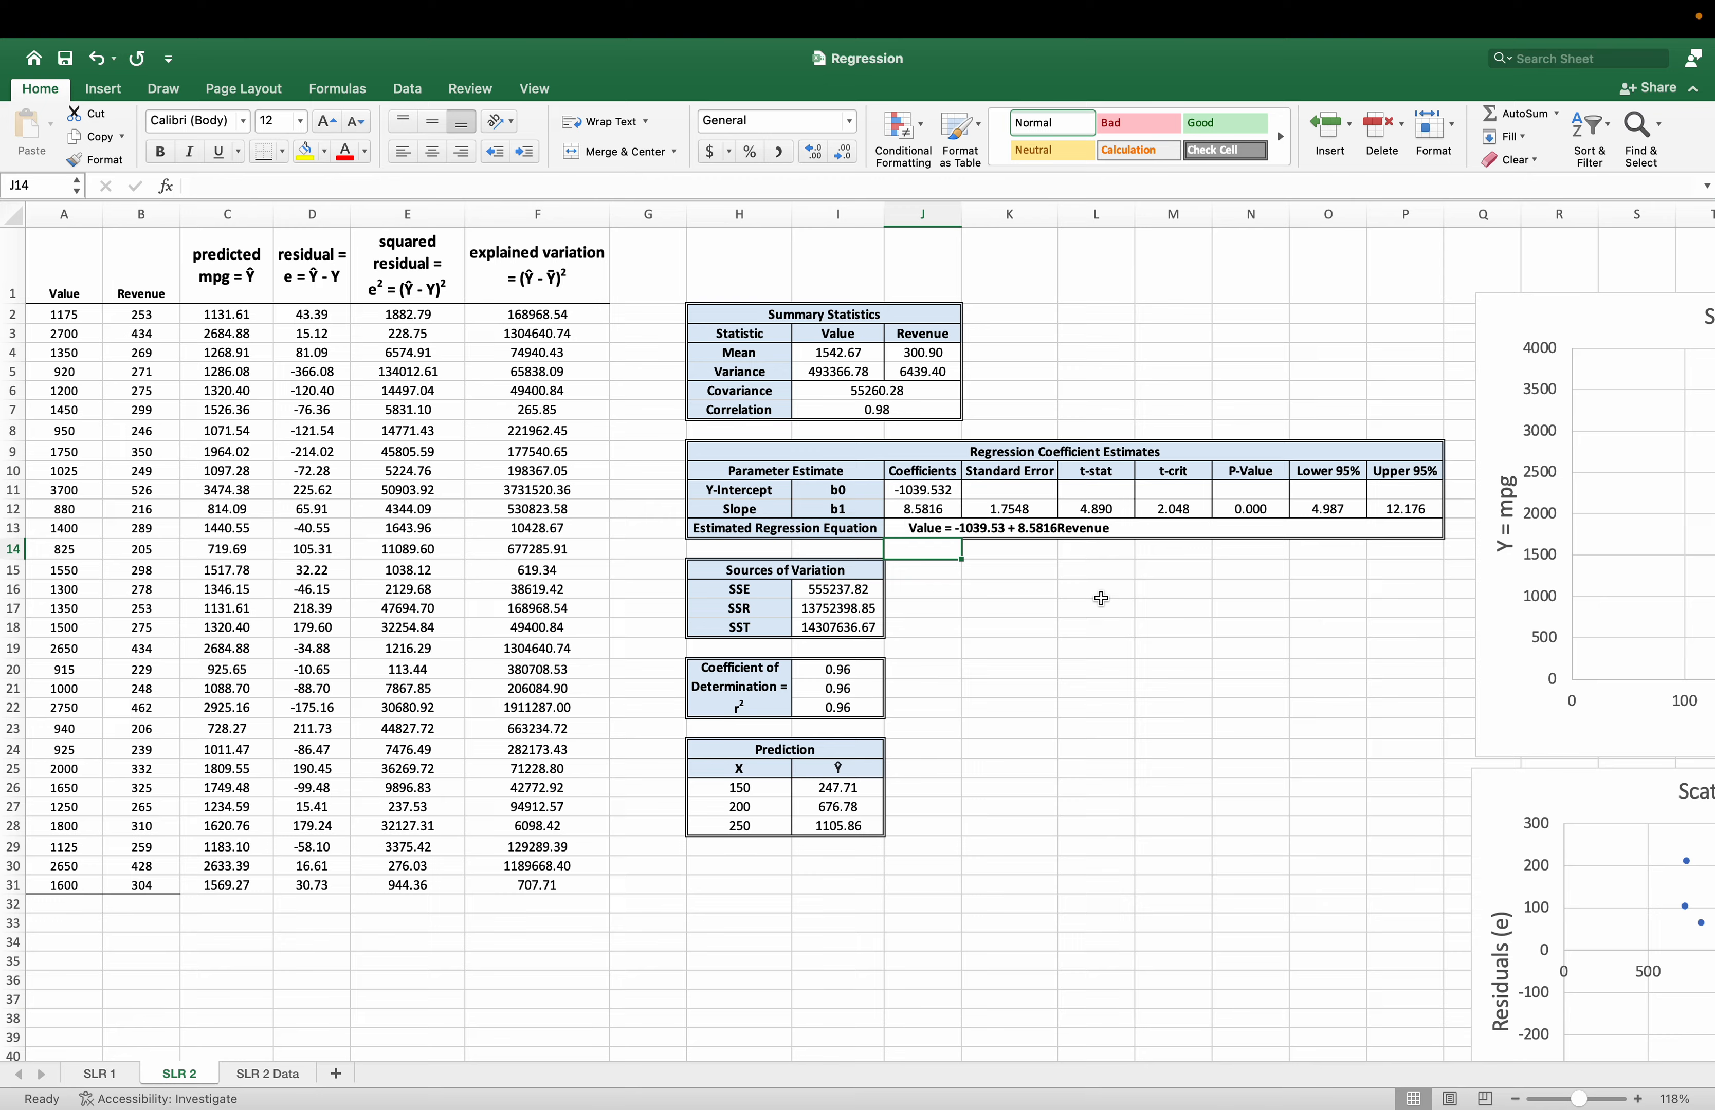
Move the outdated trendline equation label off the title of the mpg and horsepower scatterplot and delete it.
scroll(1101, 599, "right", 10)
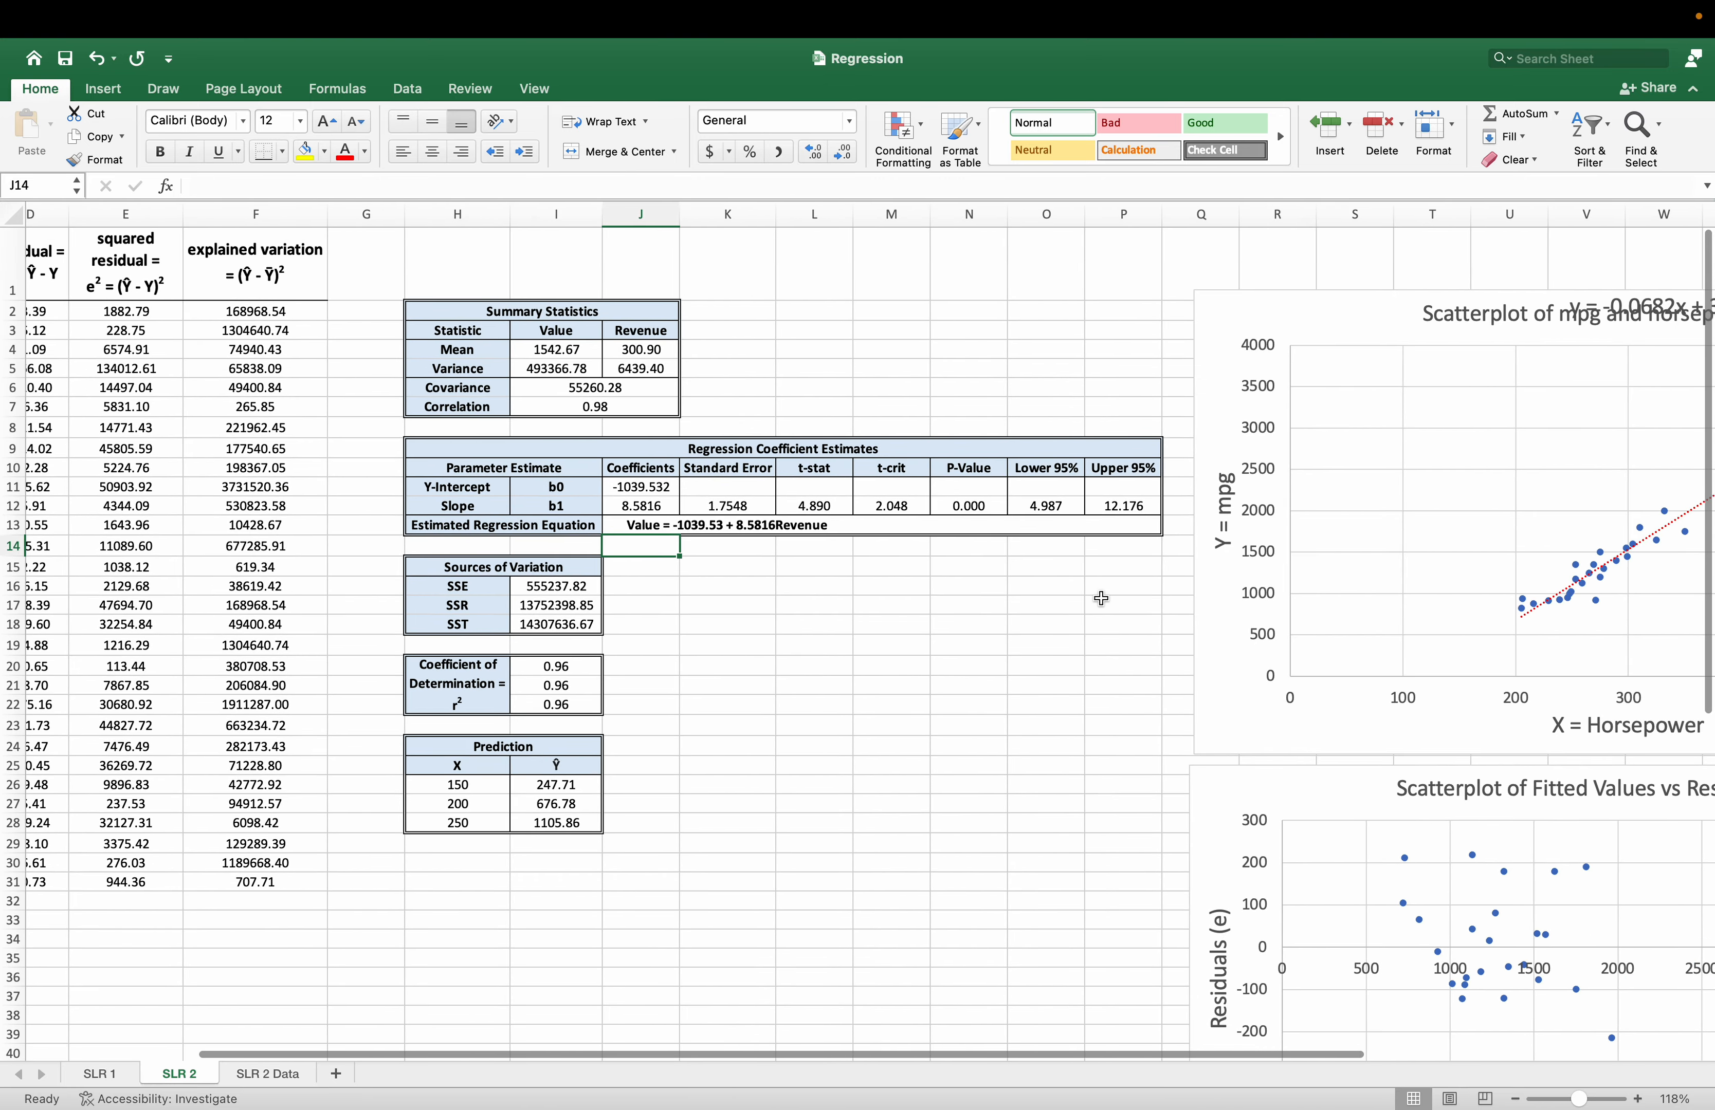
scroll(1101, 598, "right", 4)
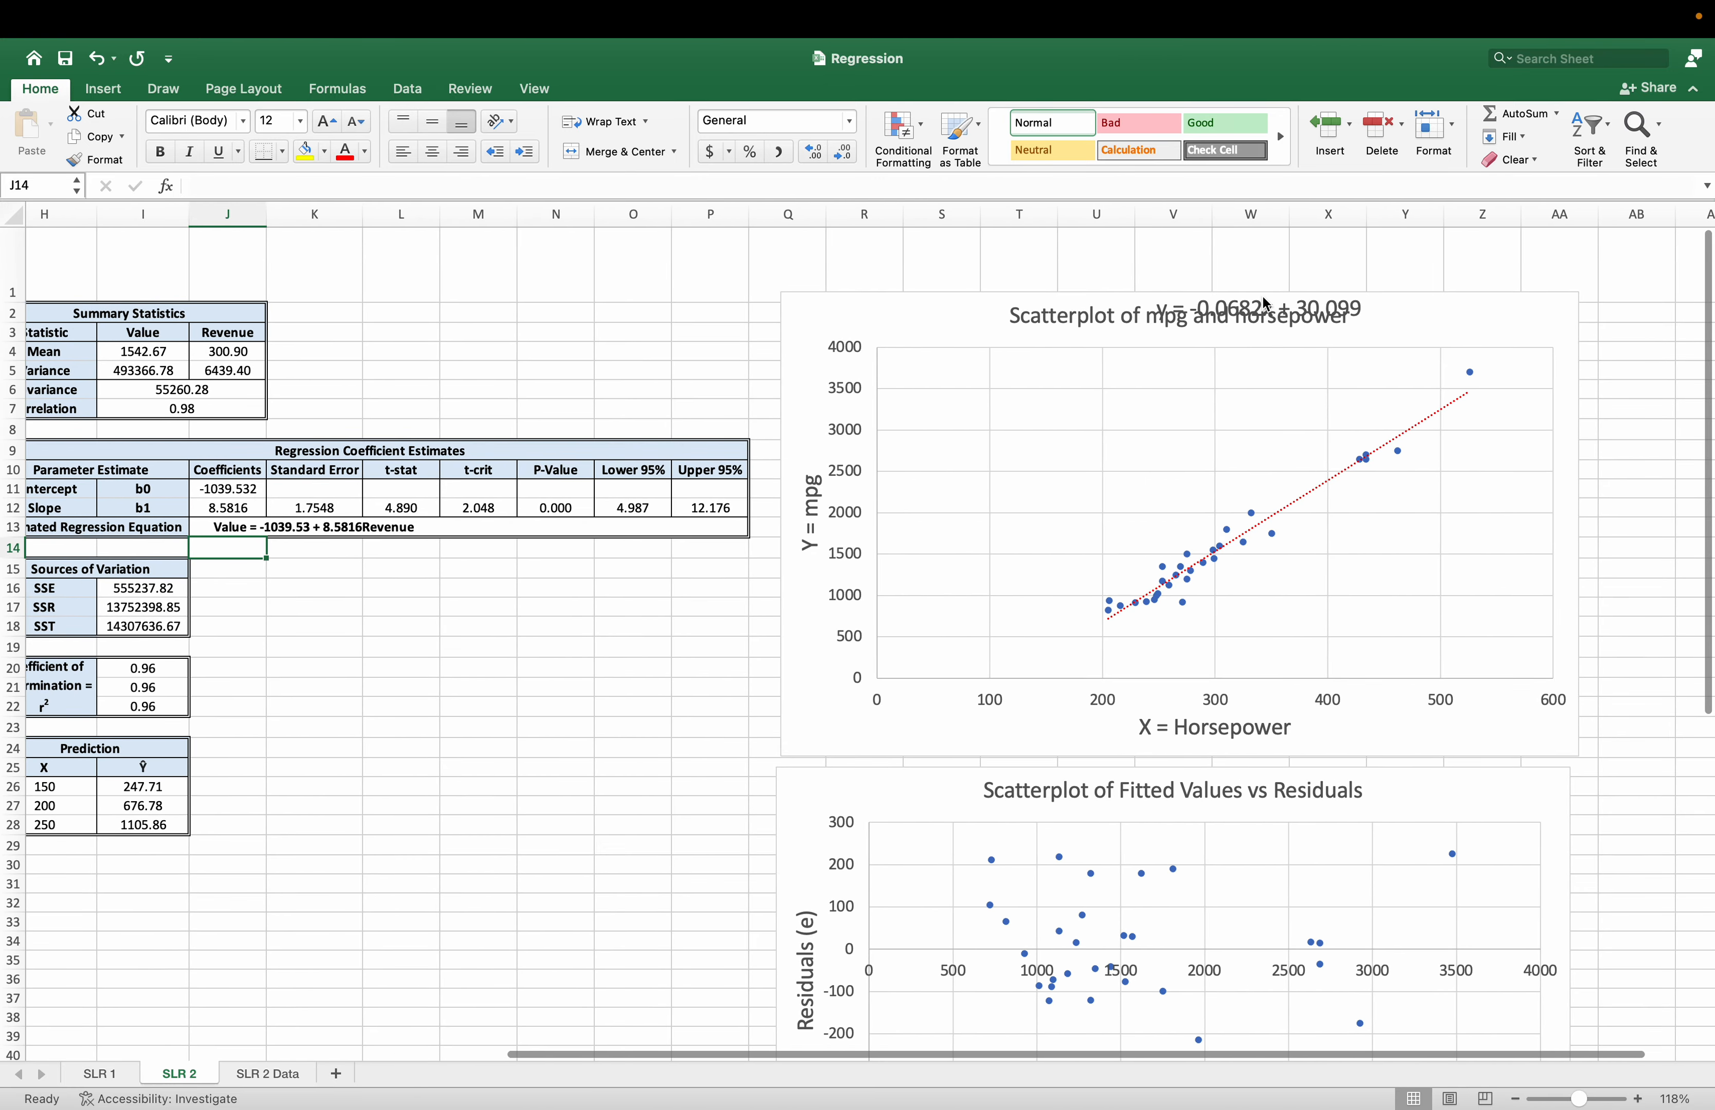
left_click(1262, 297)
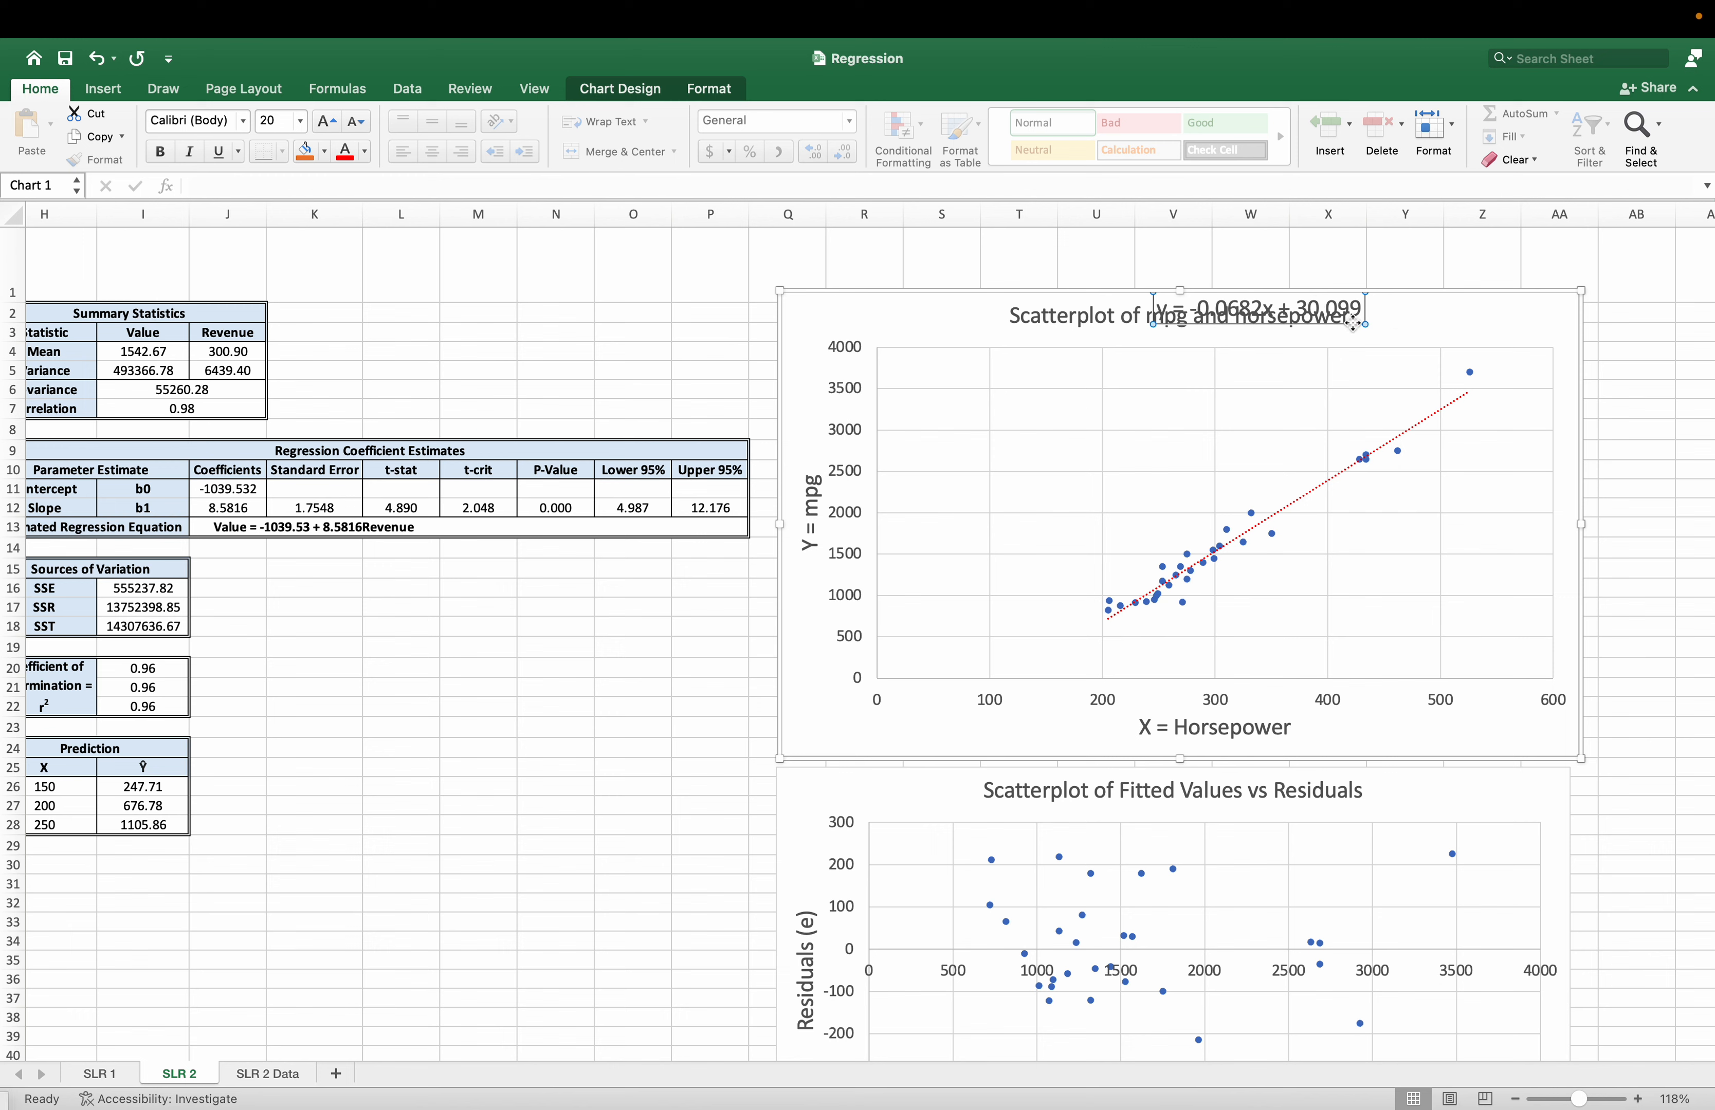
left_click_drag(1353, 322, 1216, 459)
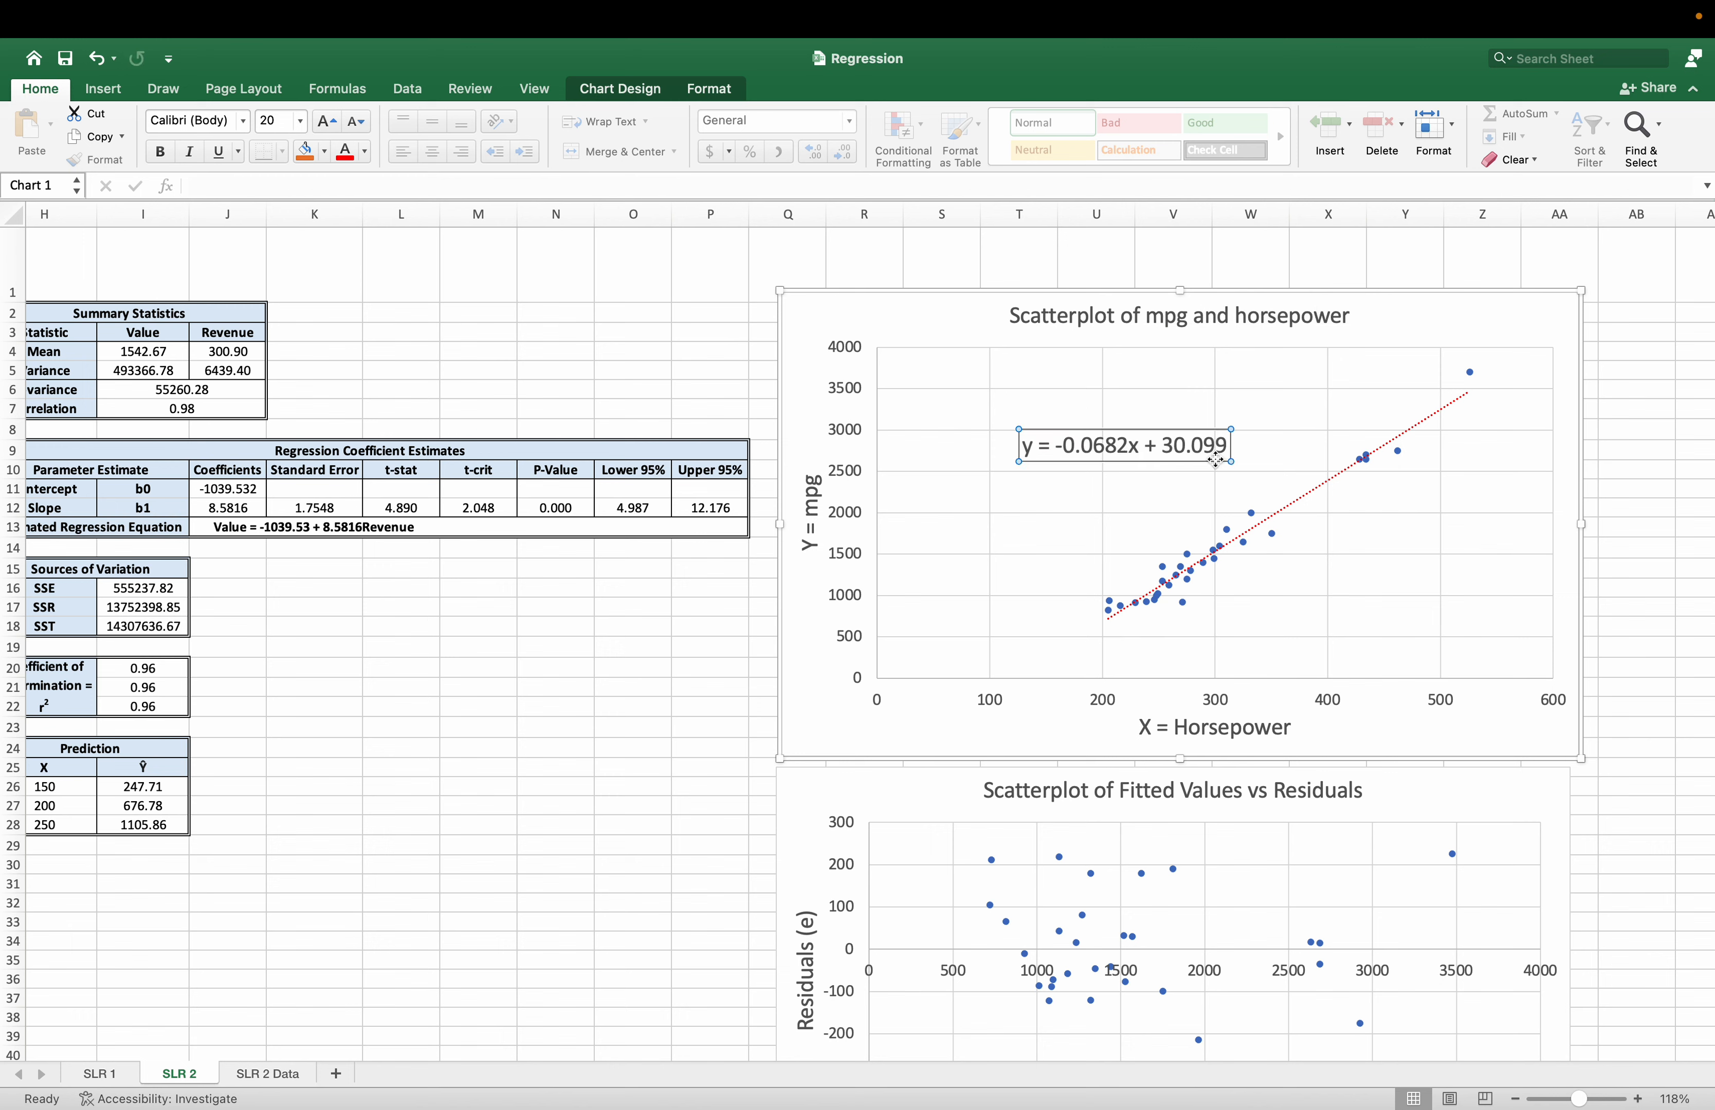
right_click(1153, 429)
left_click(1170, 444)
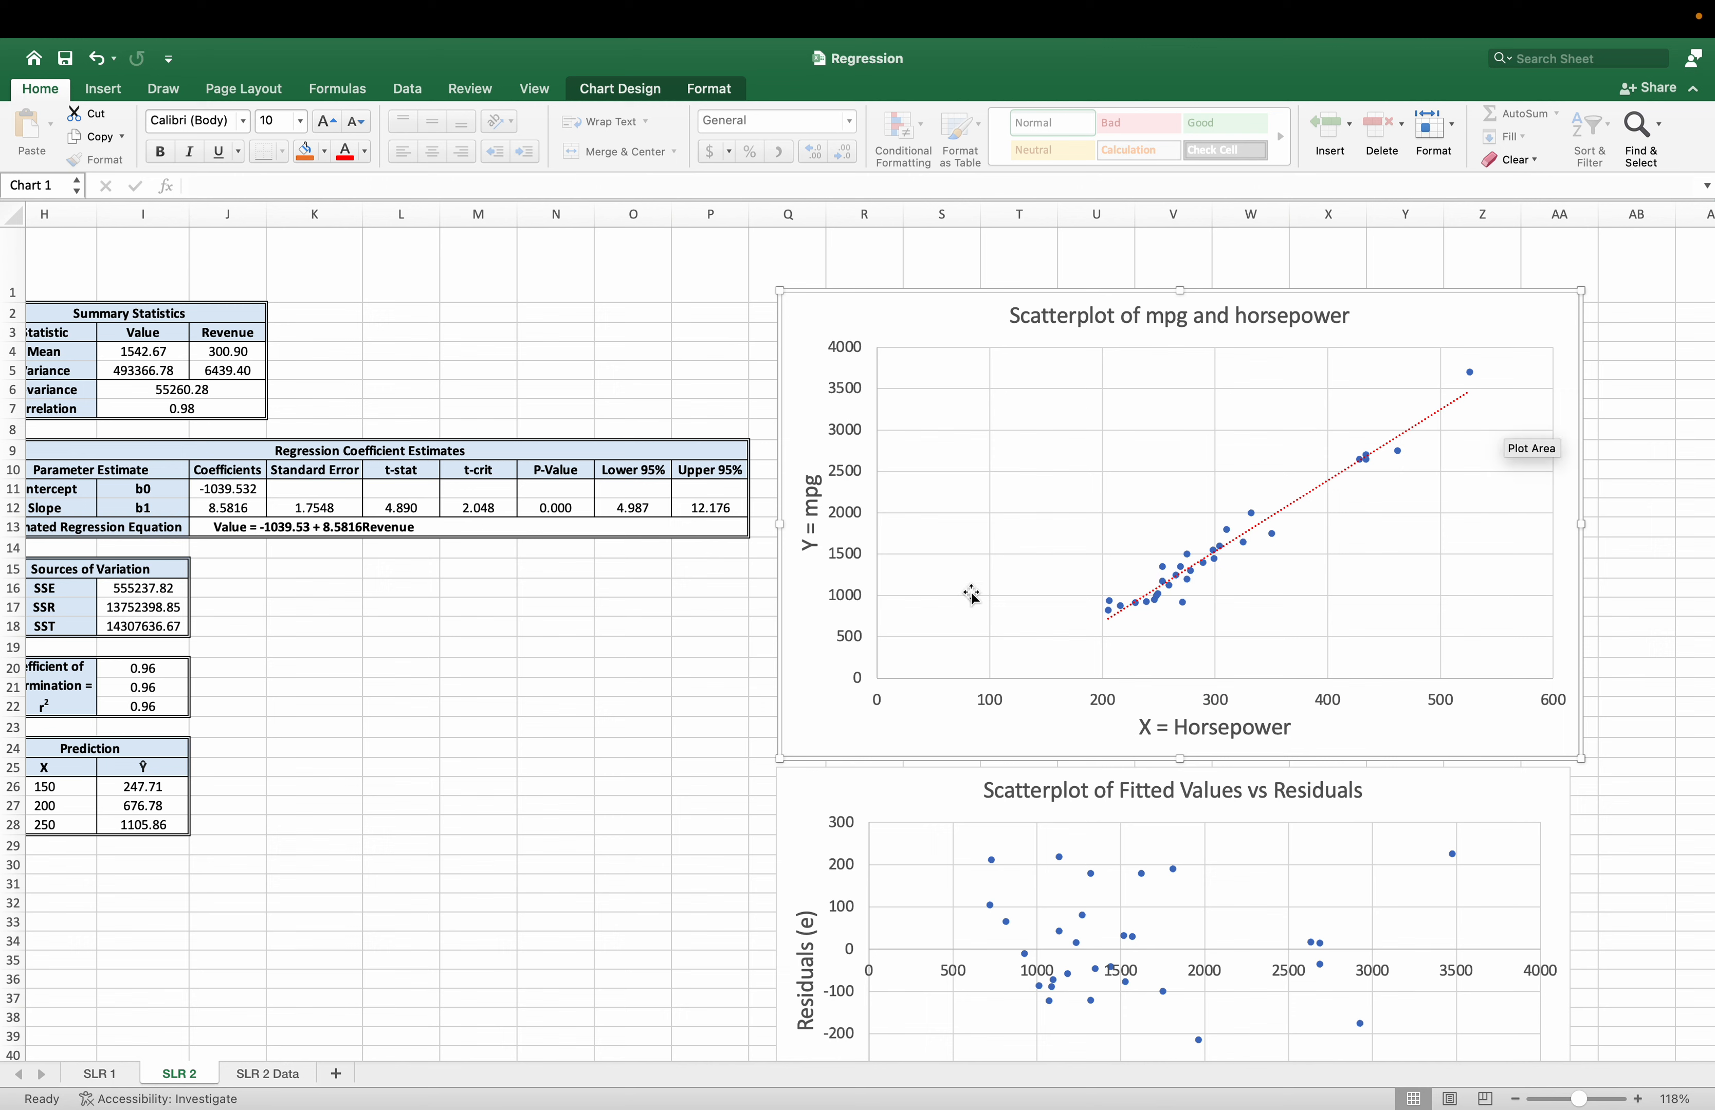
Check which sheet ranges feed the data series of the mpg and horsepower scatterplot.
left_click(1162, 565)
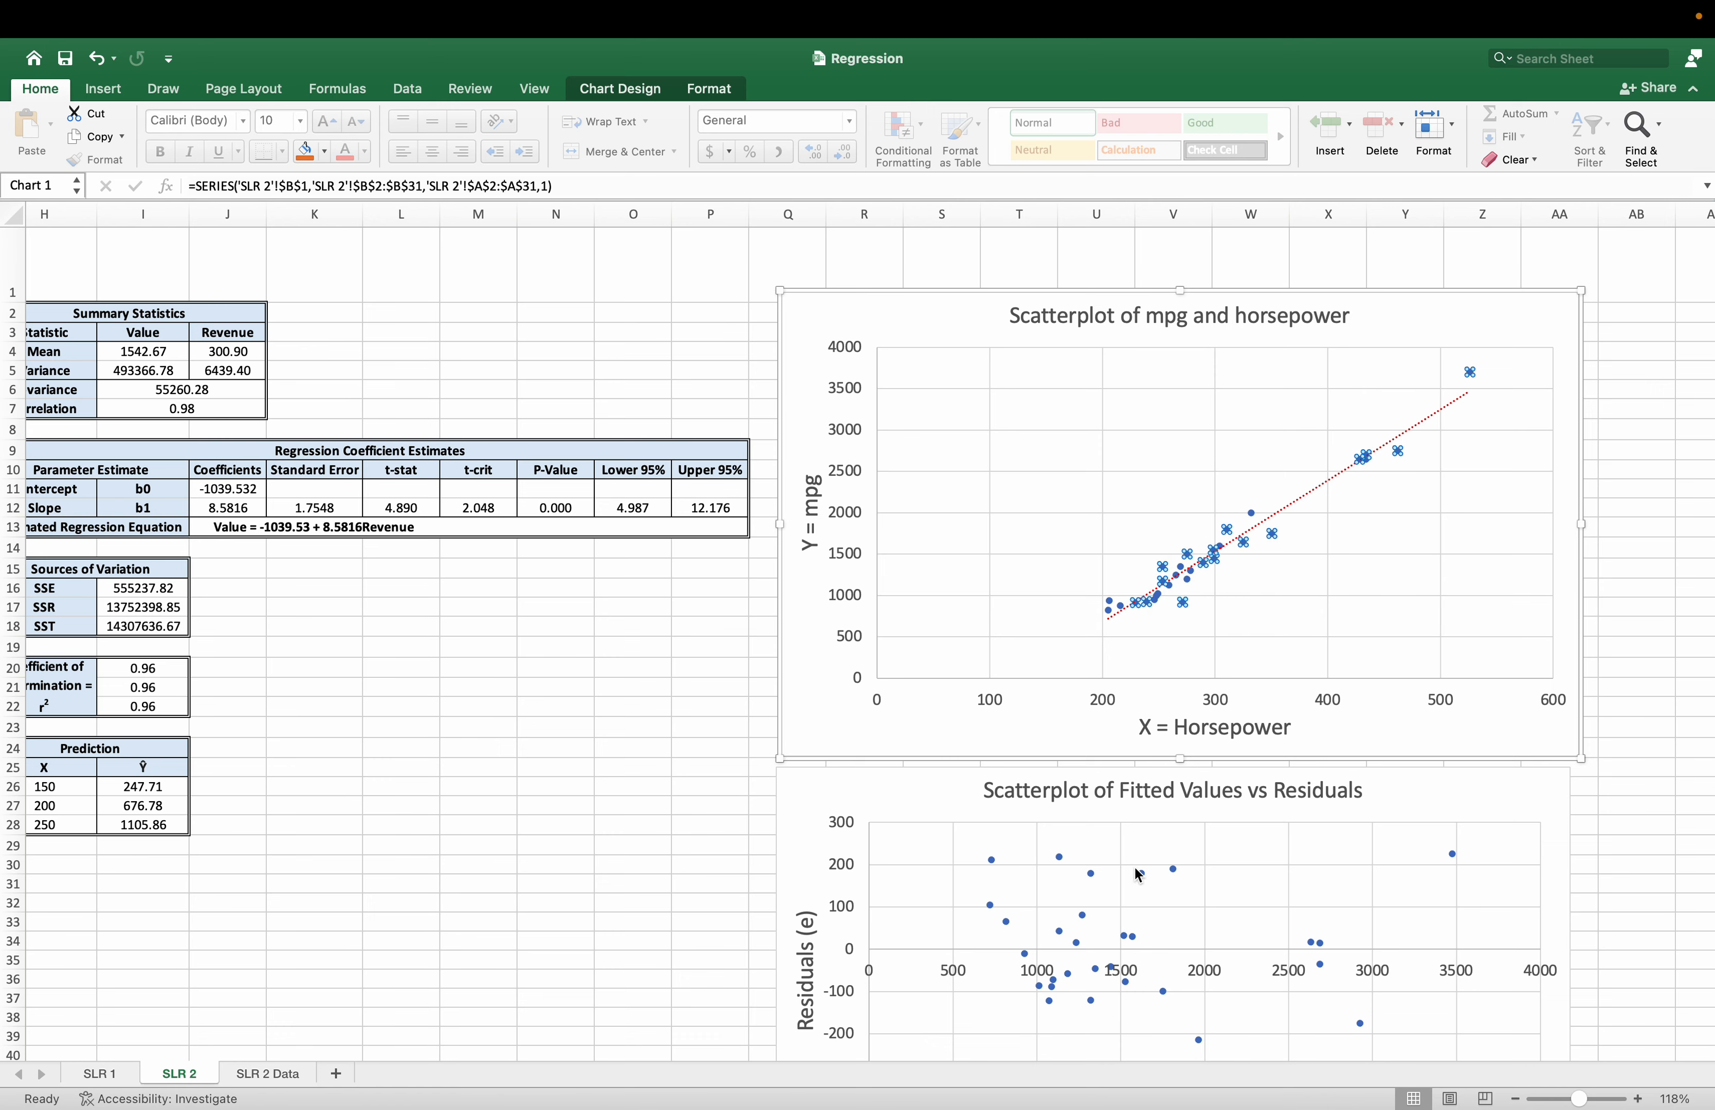
scroll(694, 1070, "left", 5)
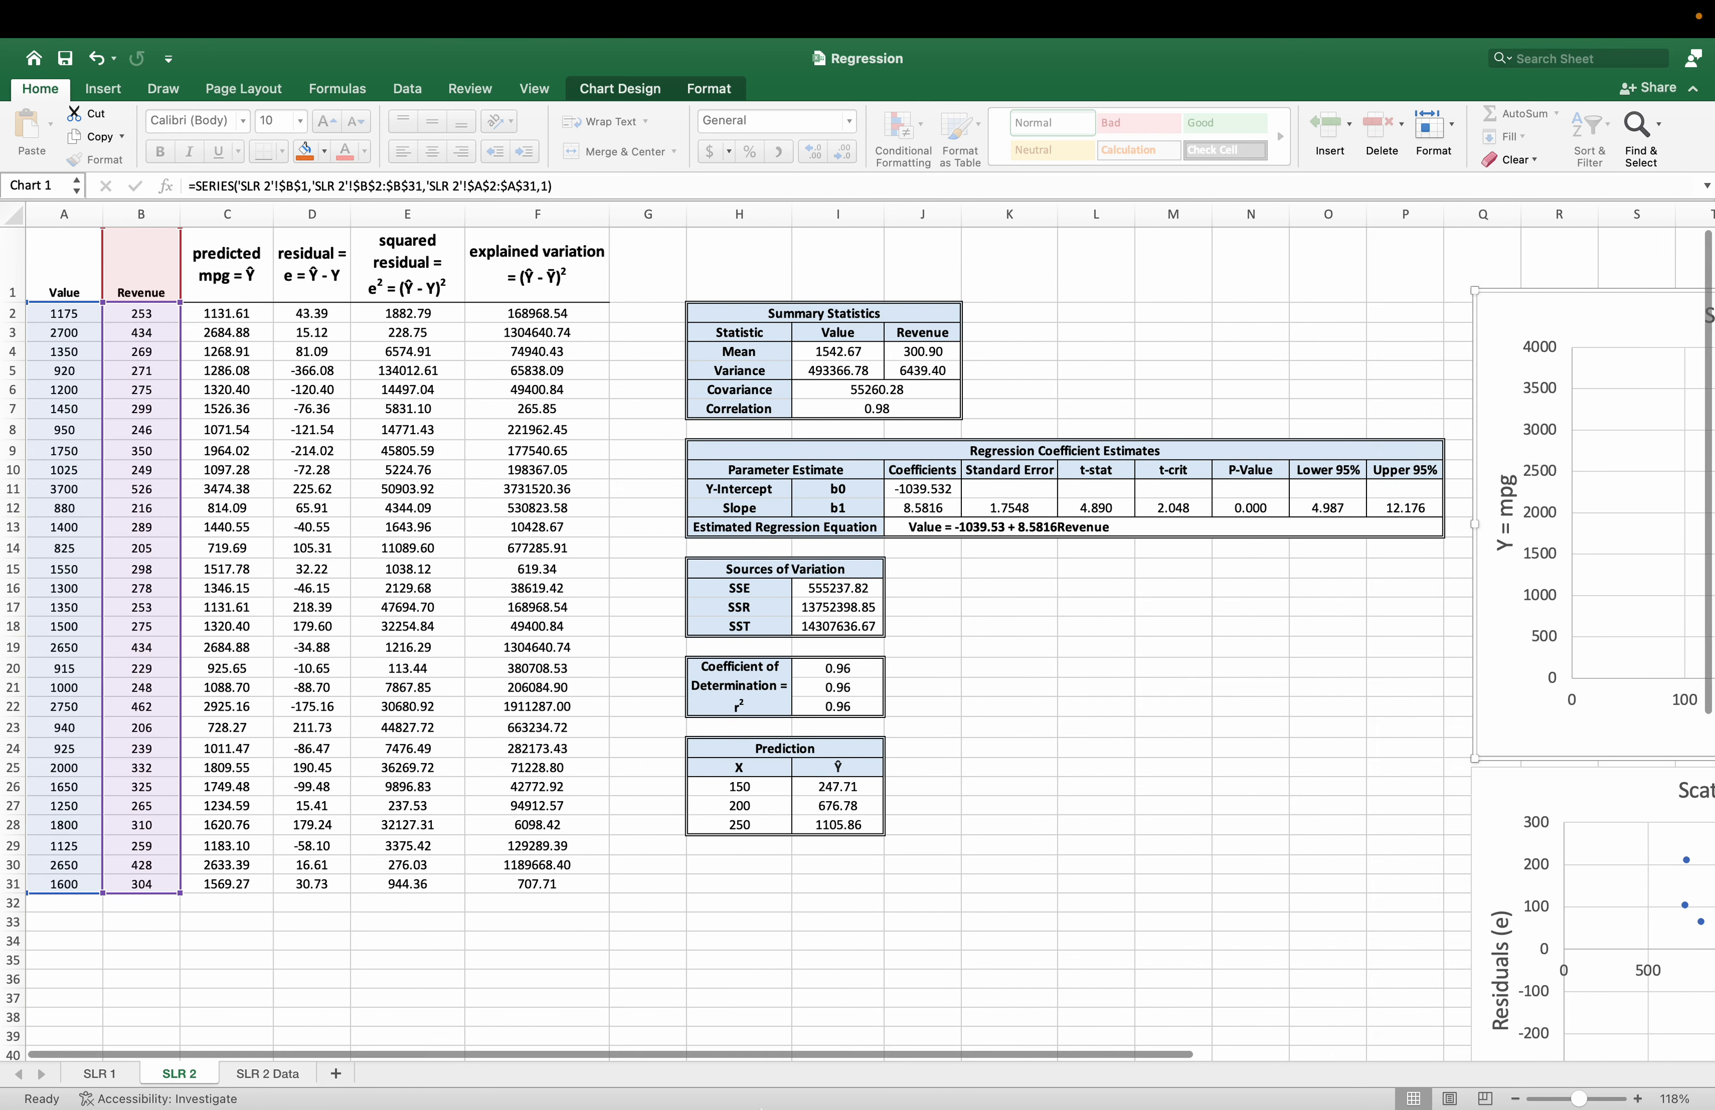
left_click_drag(751, 1055, 1326, 1017)
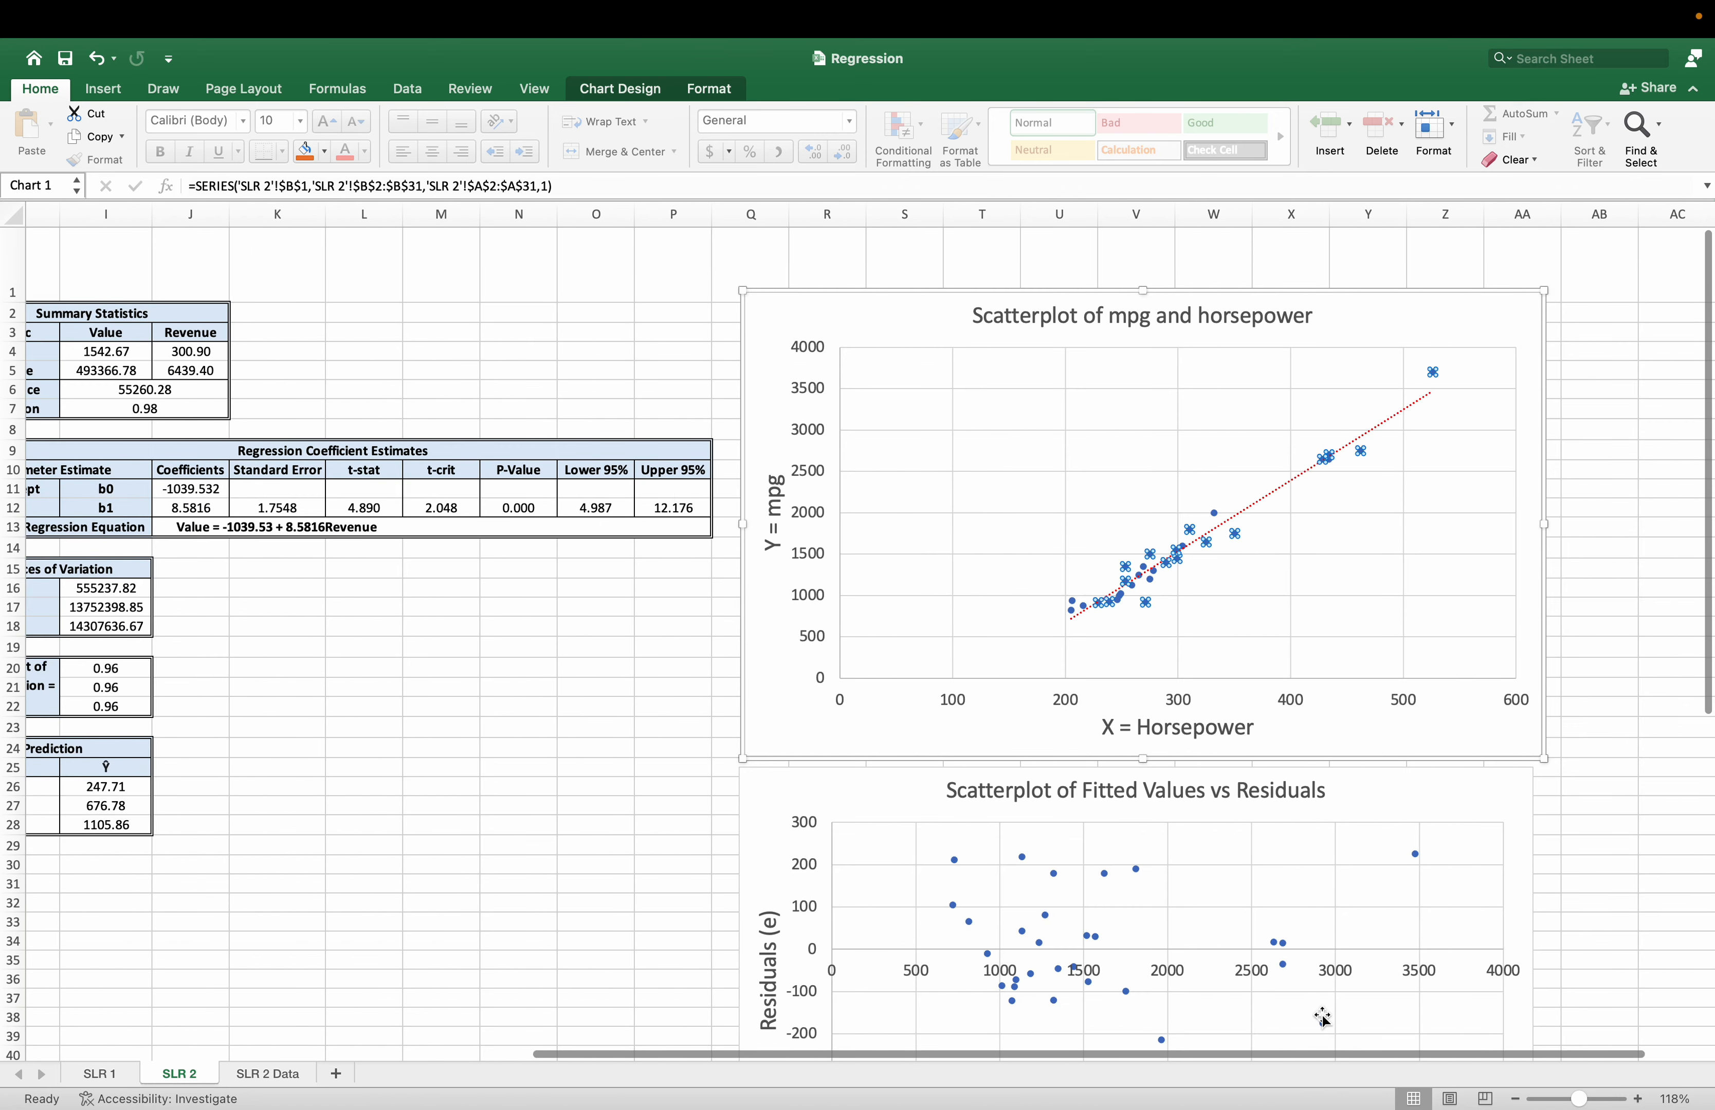
Change the scatterplot's axis titles to X = Revenue and Y = Value.
left_click(1154, 731)
double_click(1196, 728)
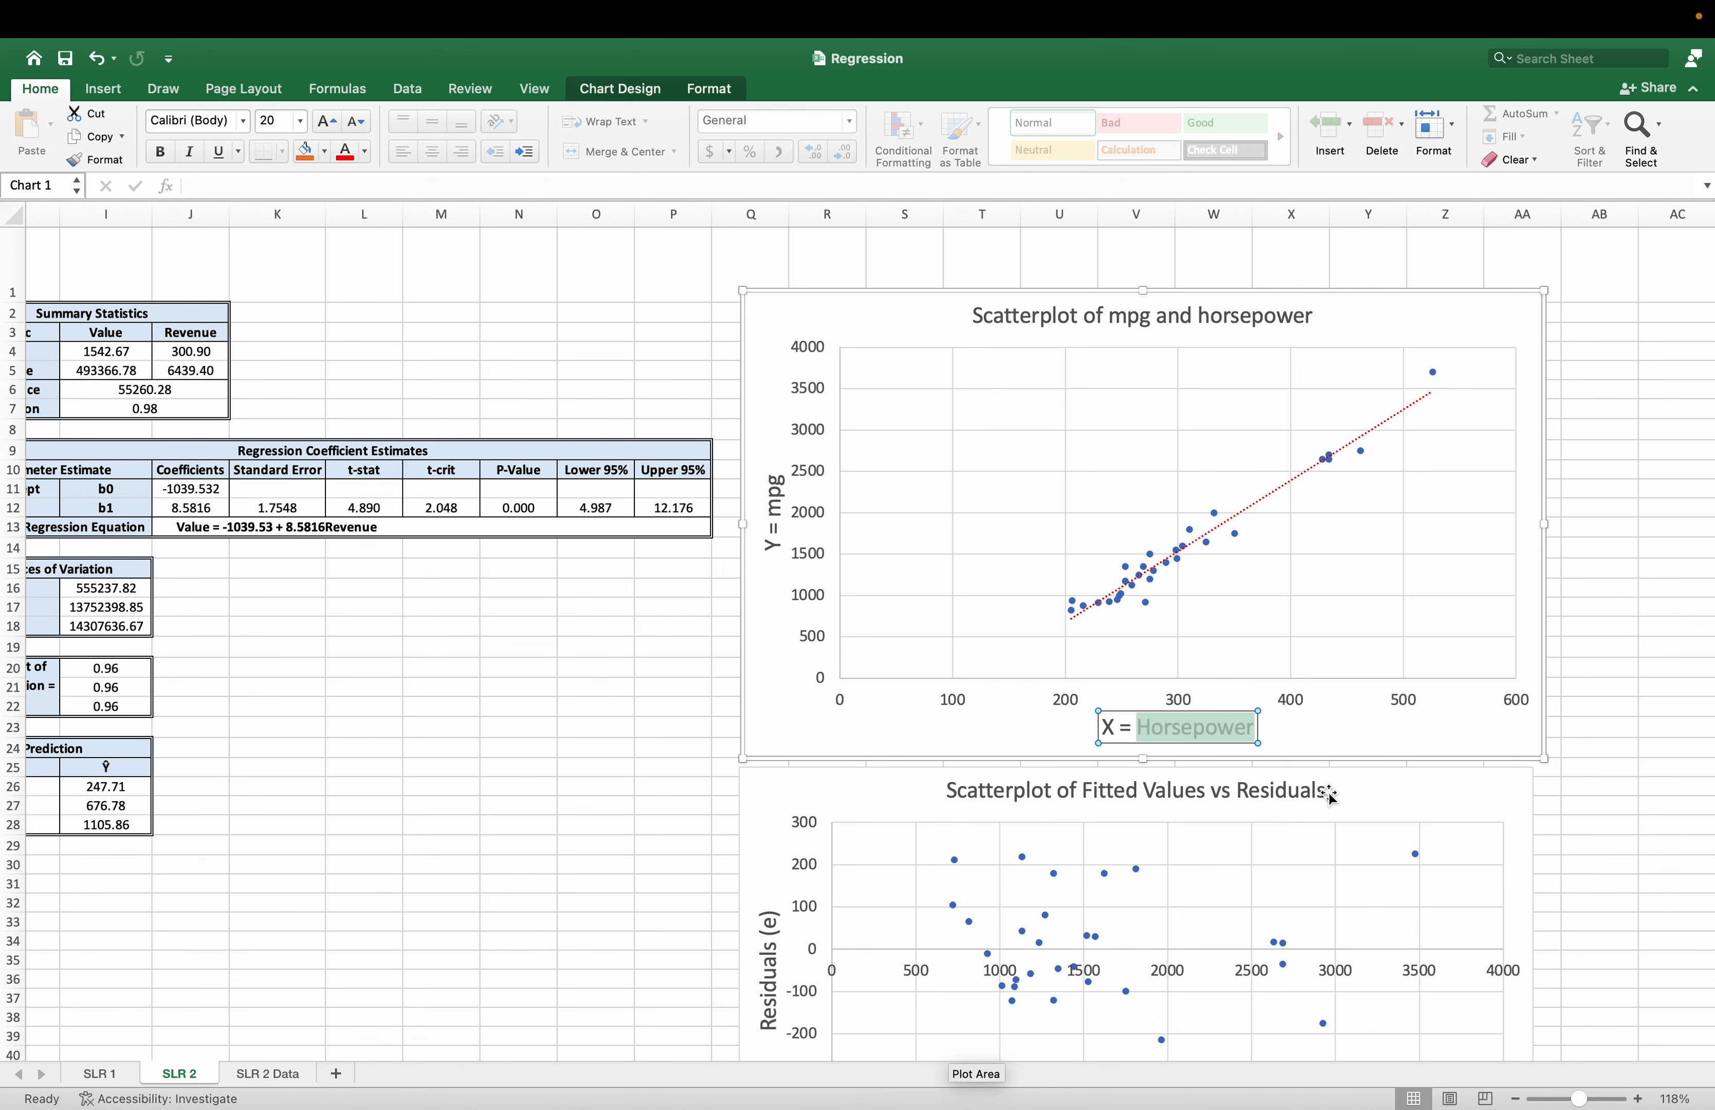
type("Revenue")
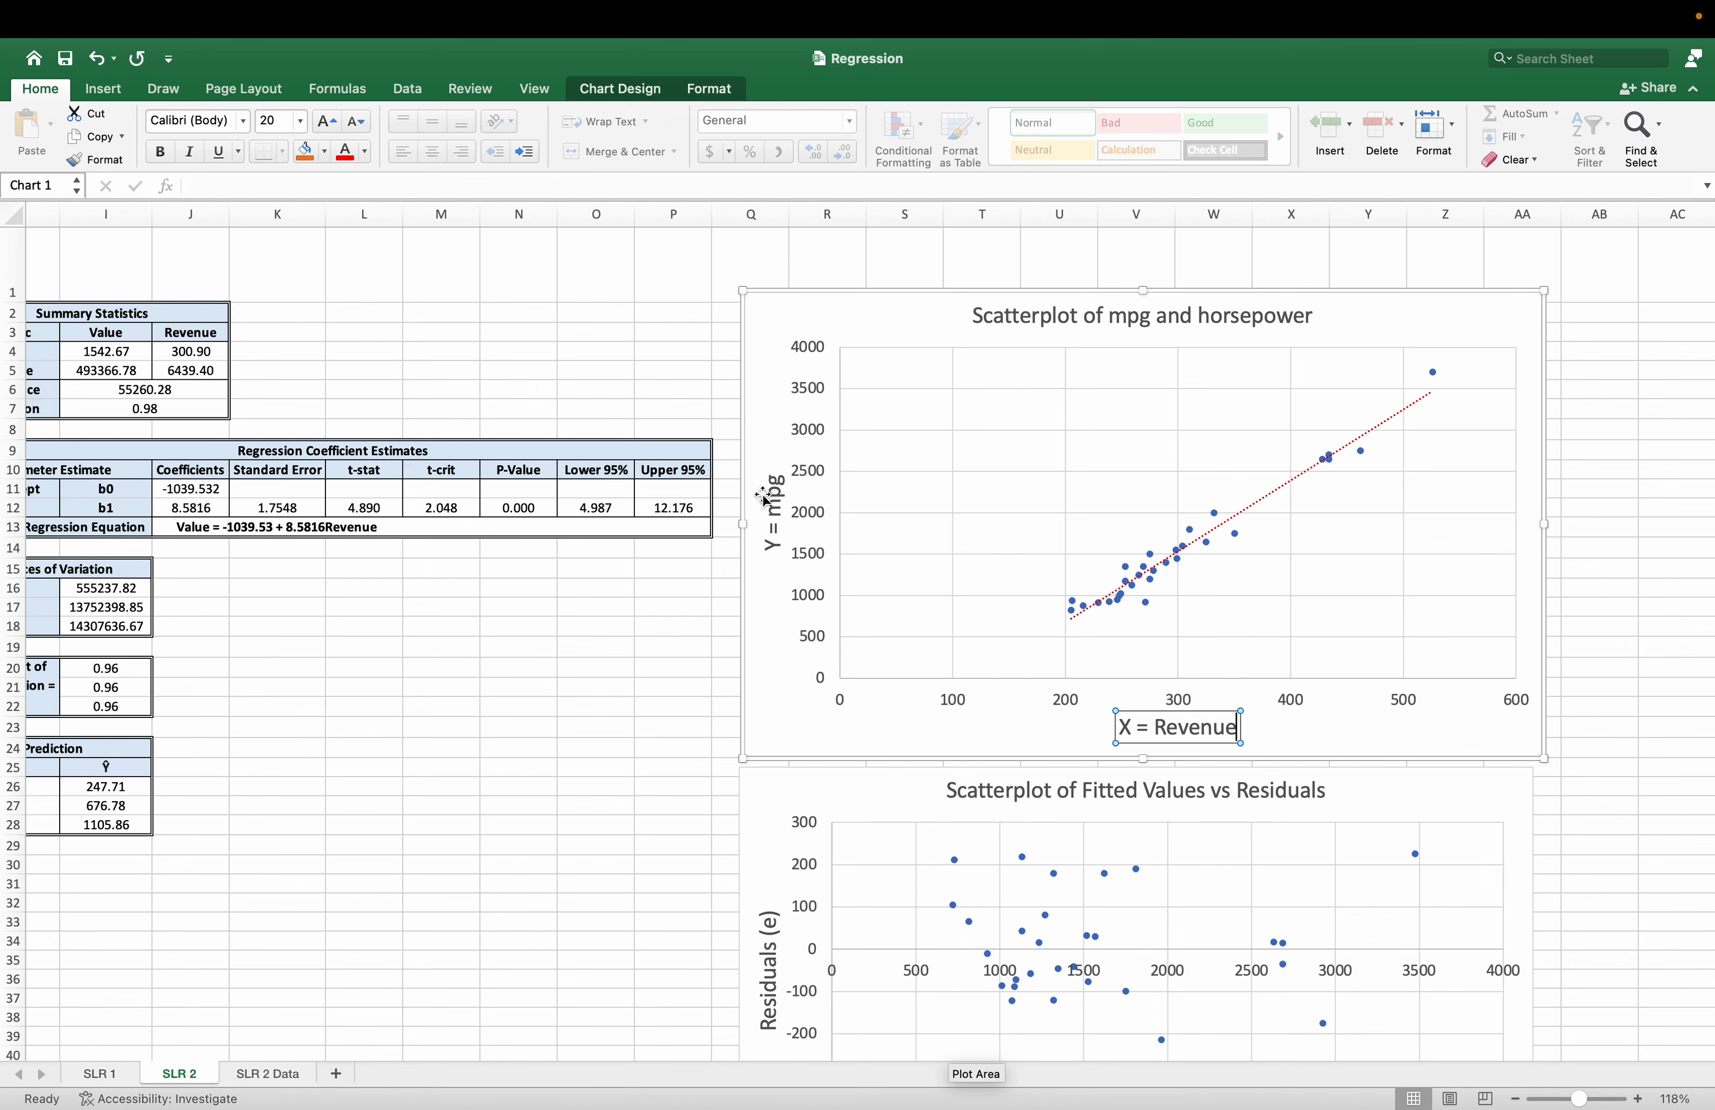
left_click(784, 503)
double_click(781, 498)
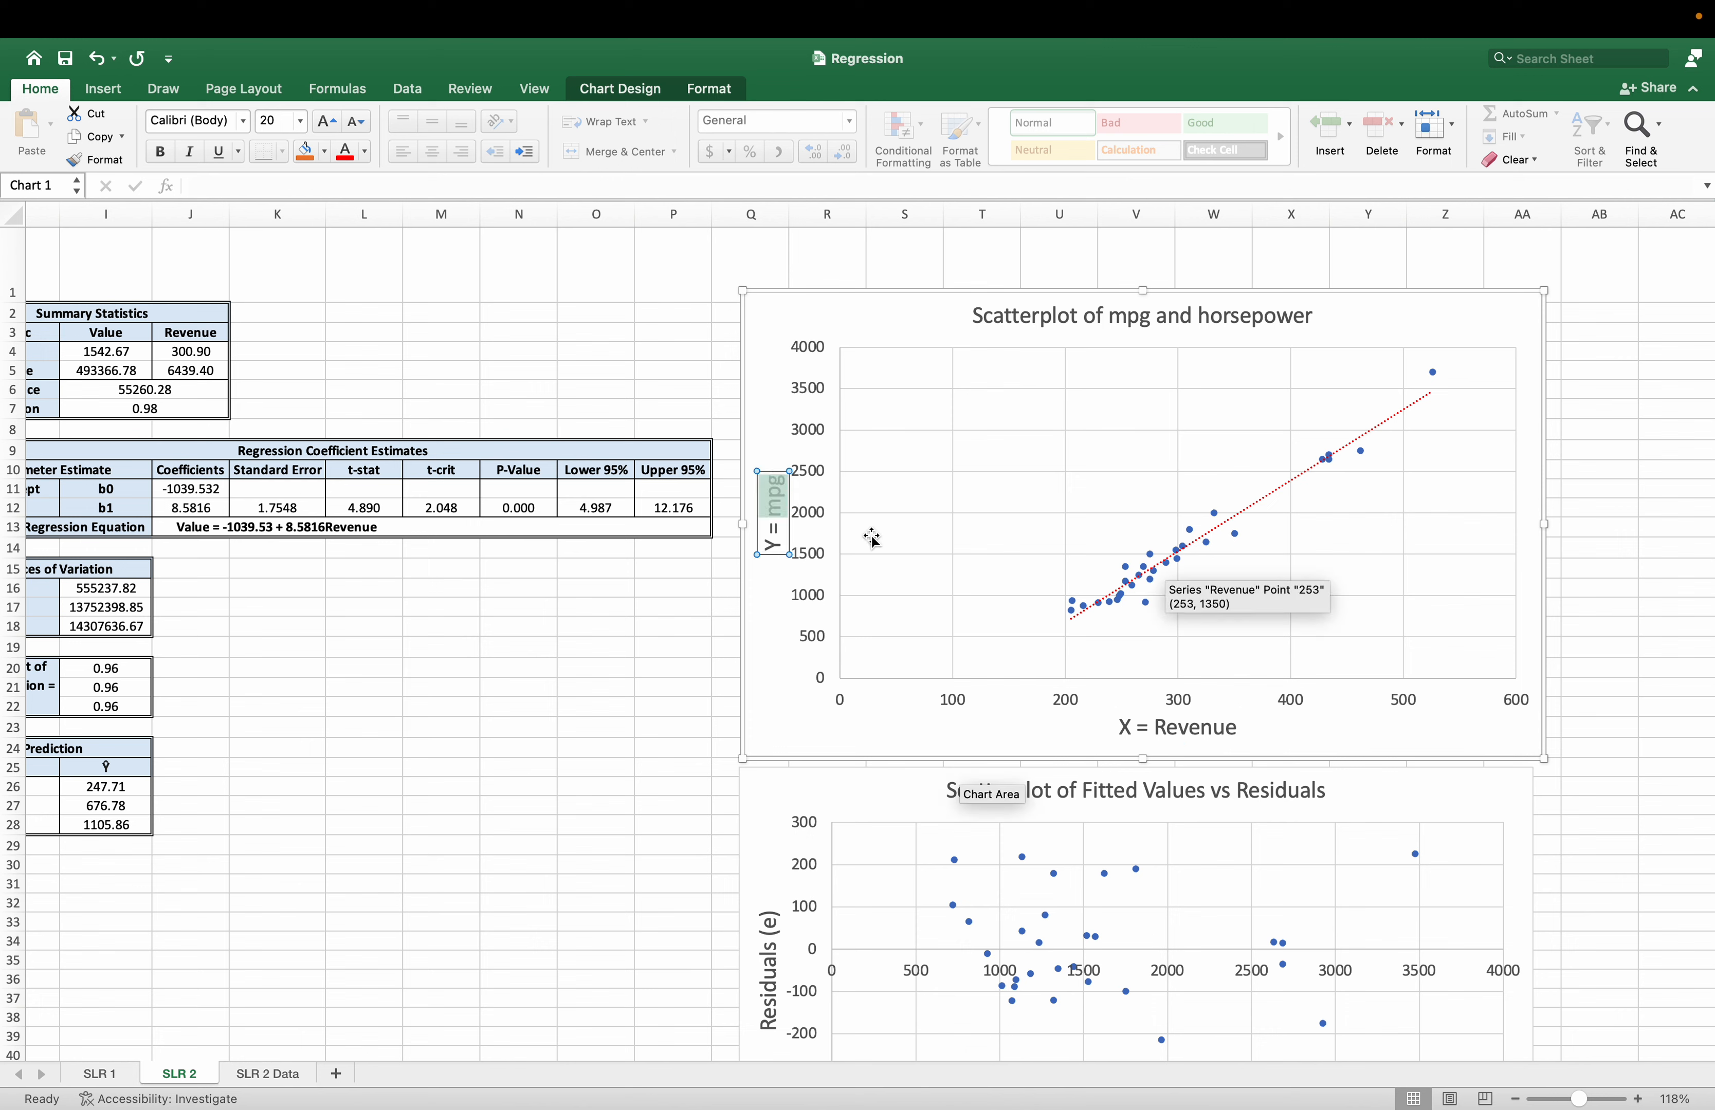
type("Value")
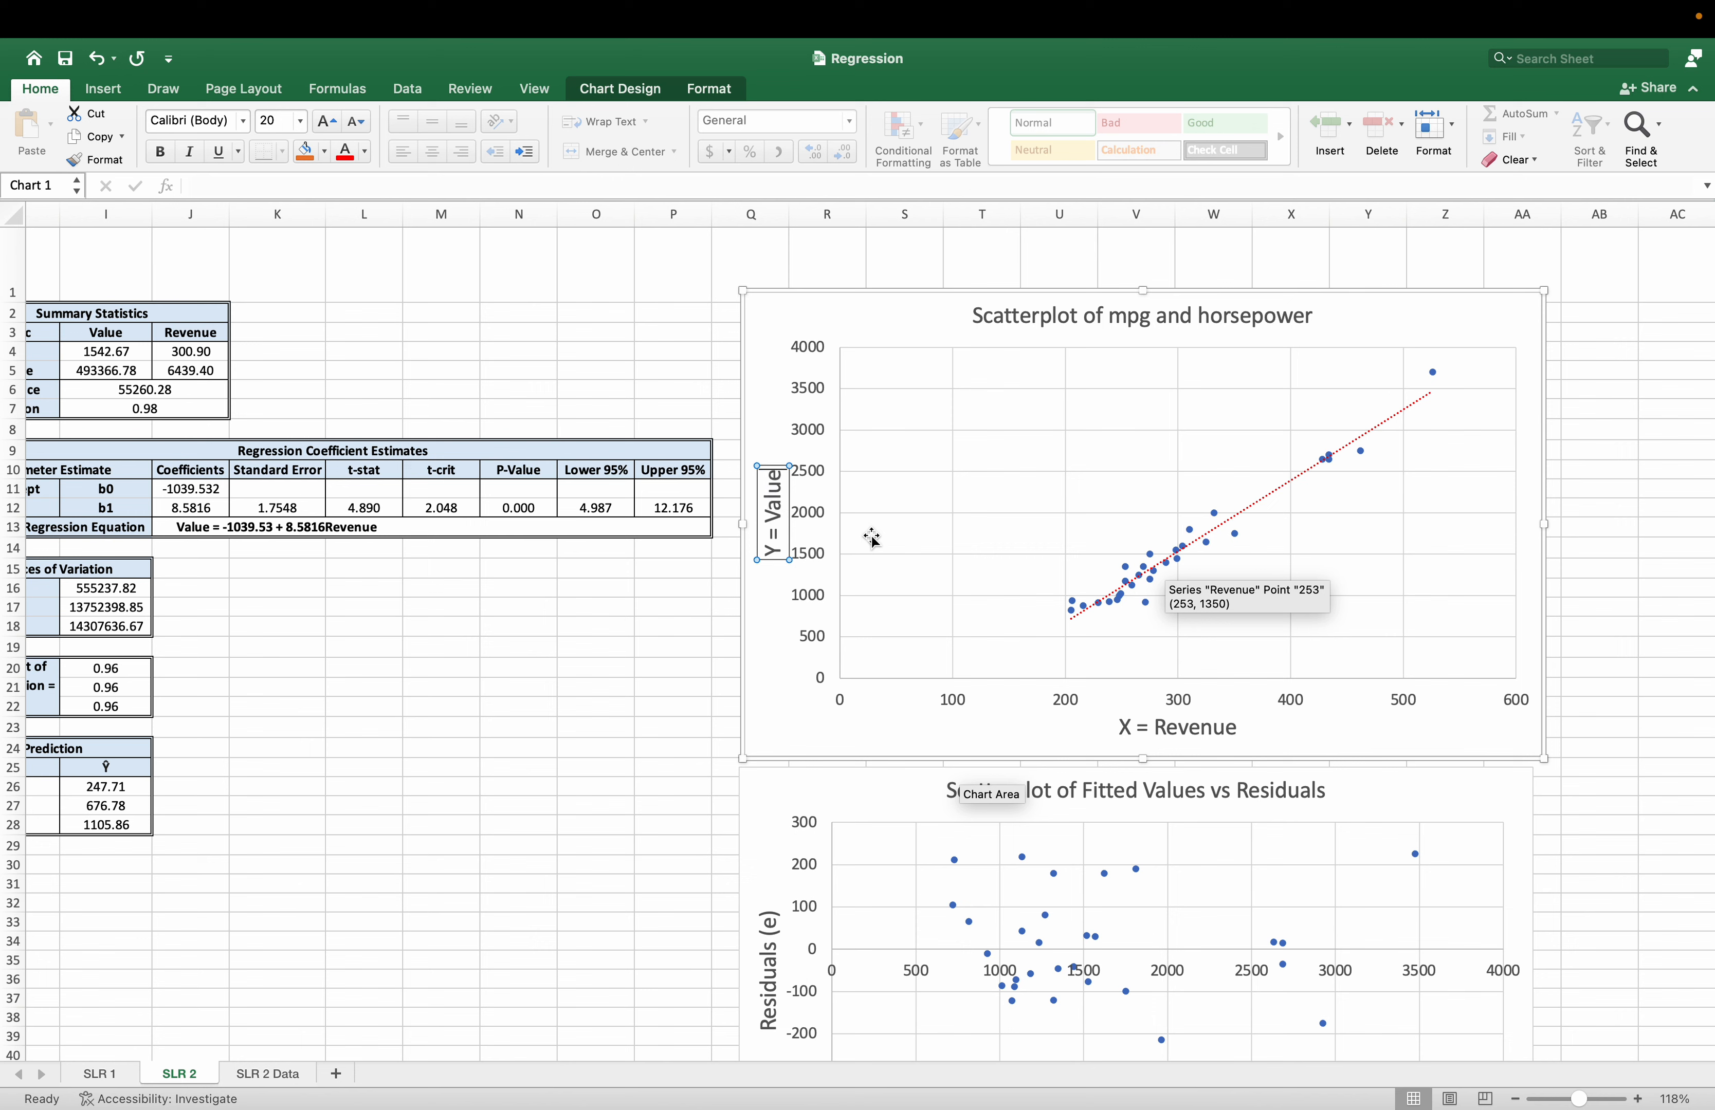
left_click(594, 639)
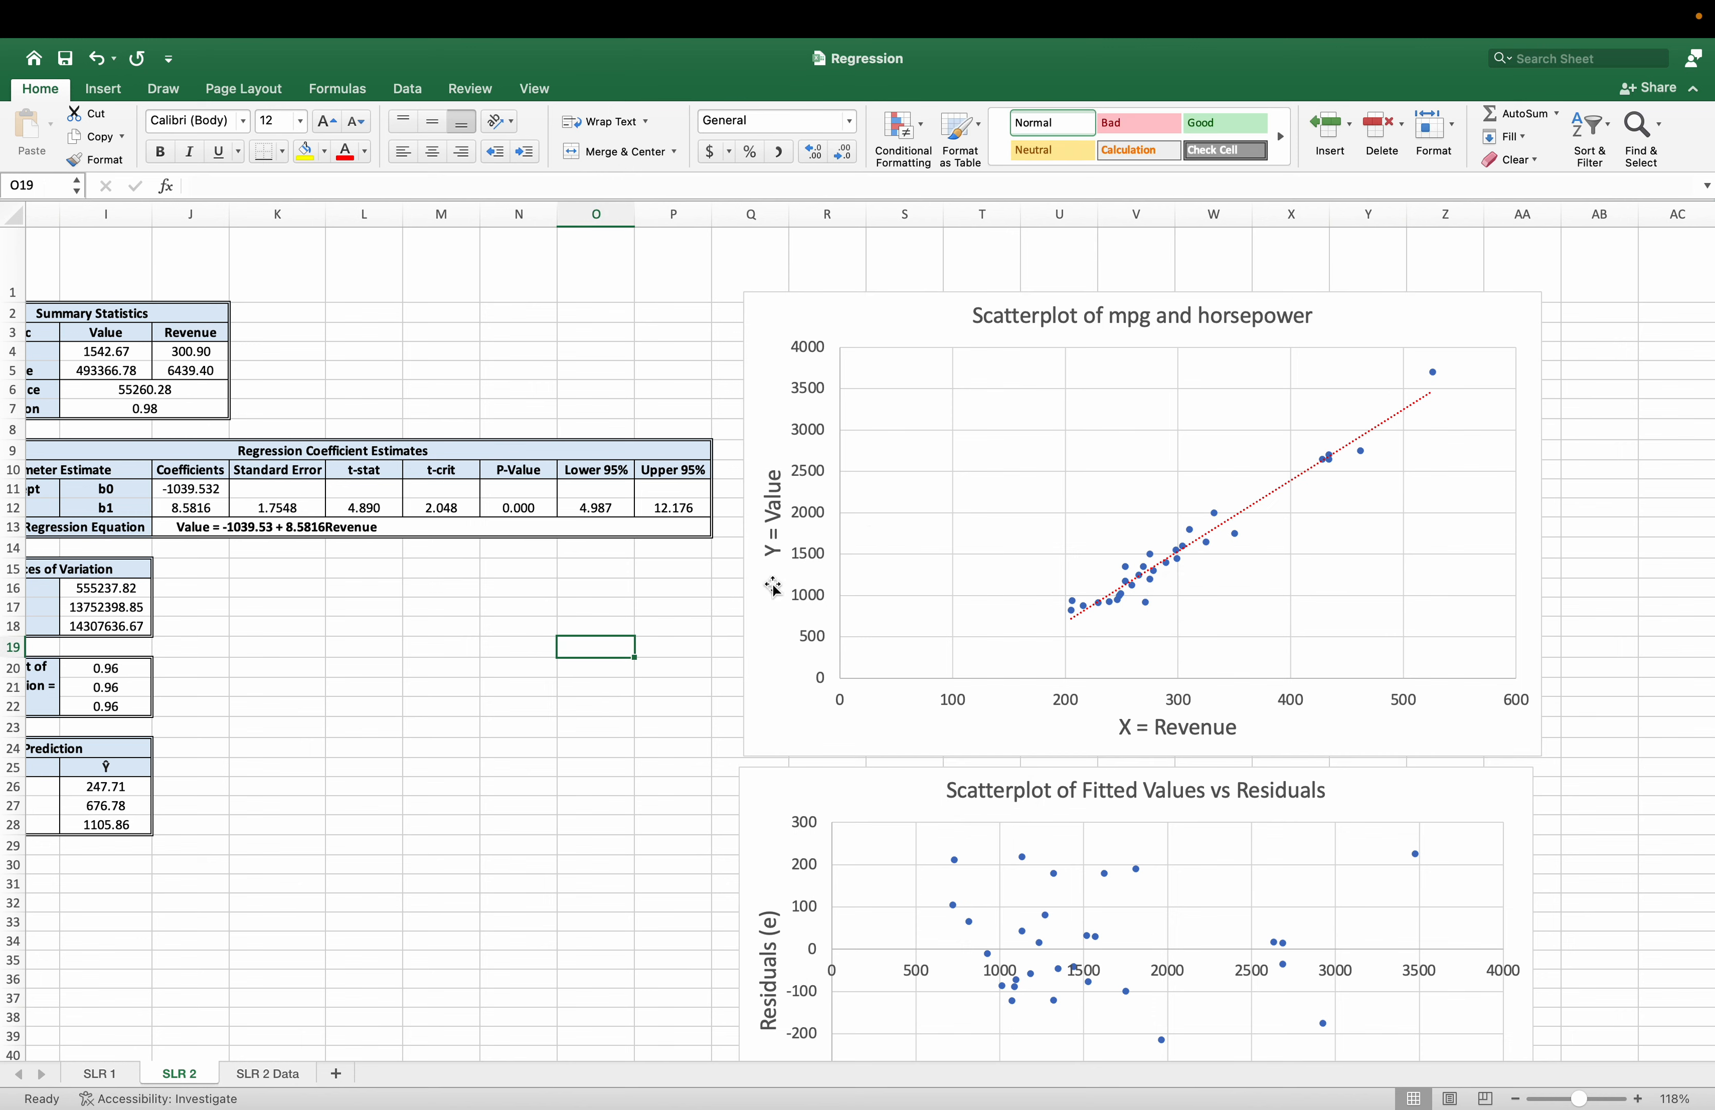
Display the linear trendline's equation on the mpg and horsepower scatterplot and compare it with the b0 and b1 coefficients.
left_click(1334, 326)
right_click(1346, 325)
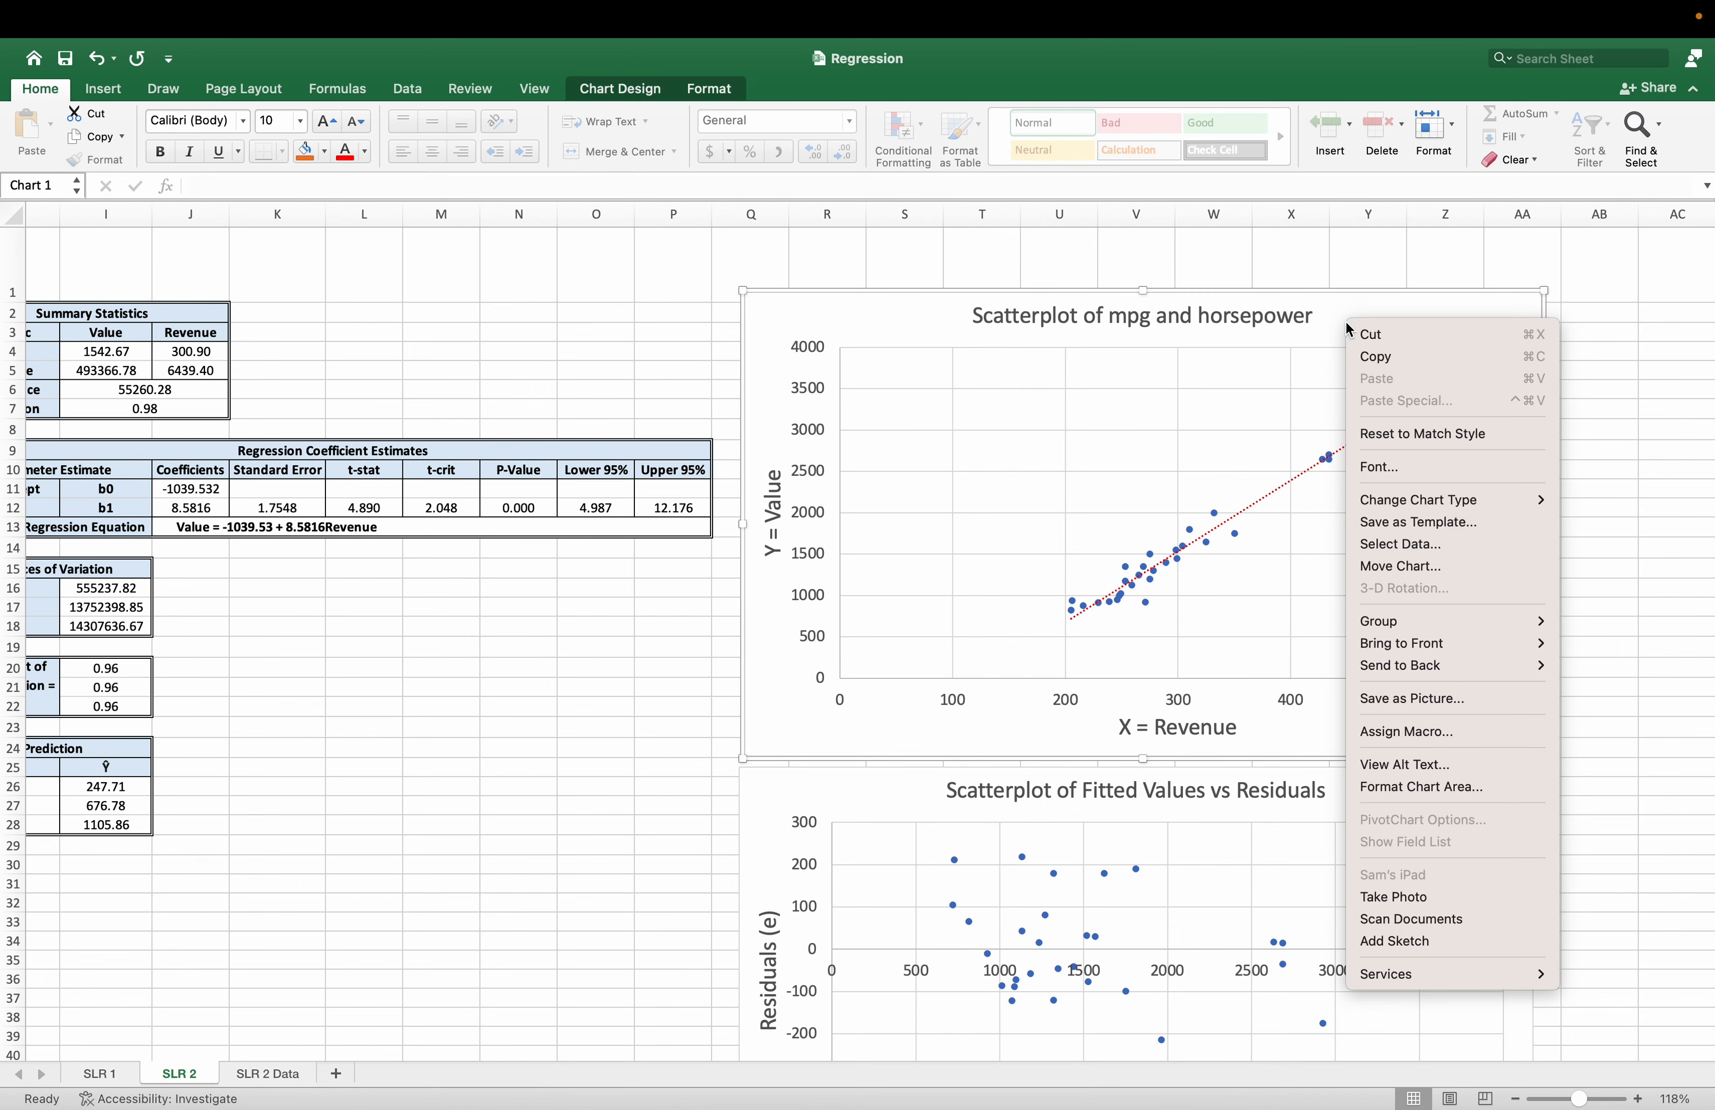
left_click(1249, 512)
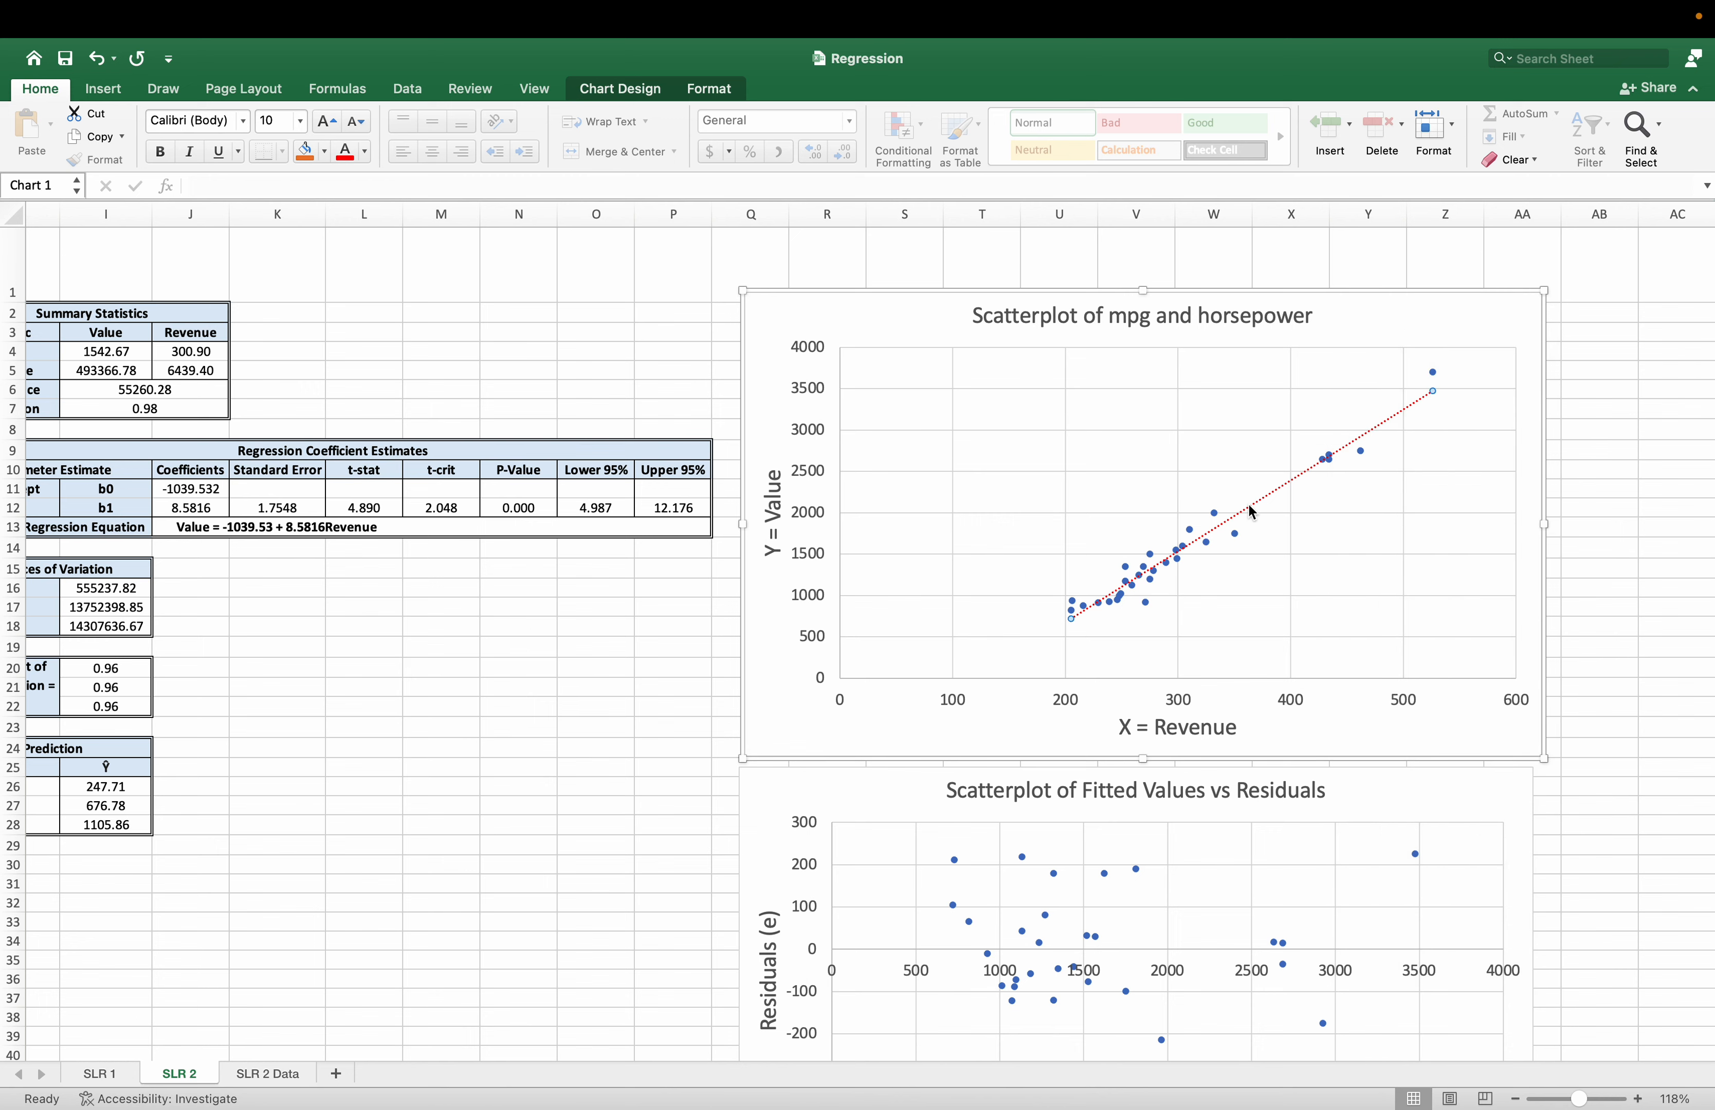
right_click(1251, 512)
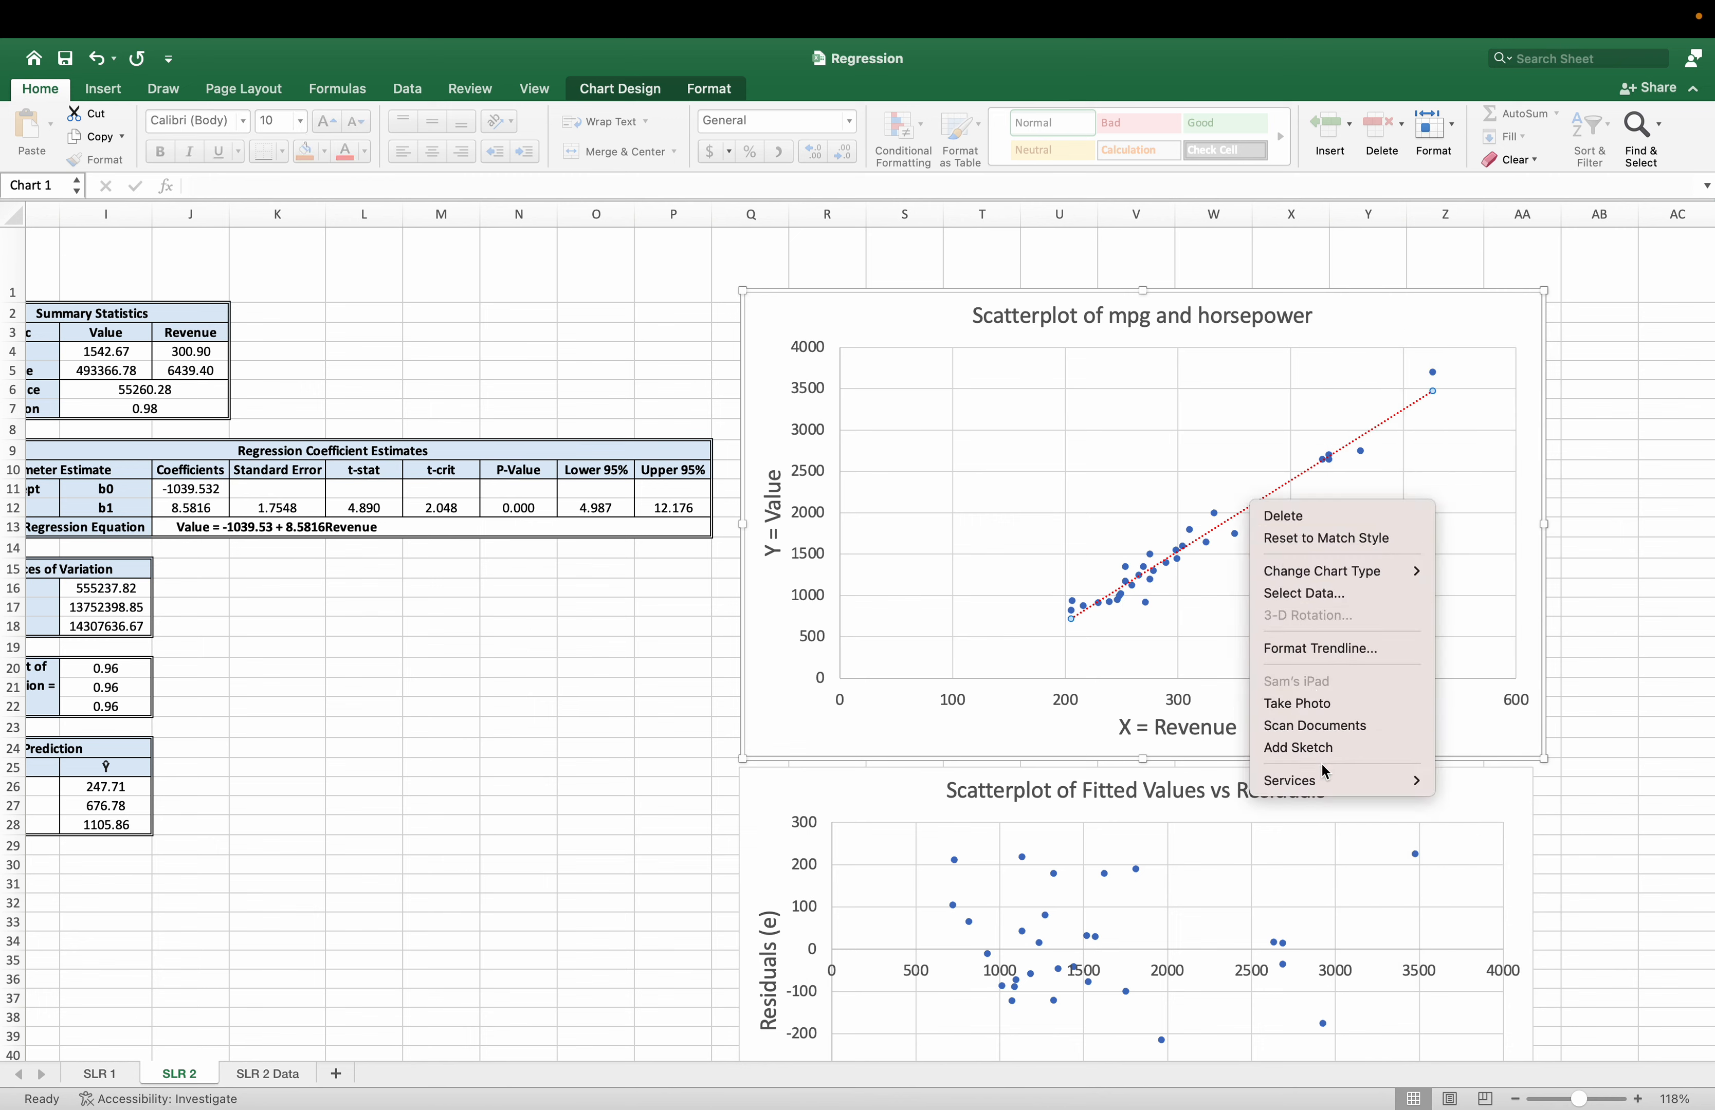
left_click(1324, 649)
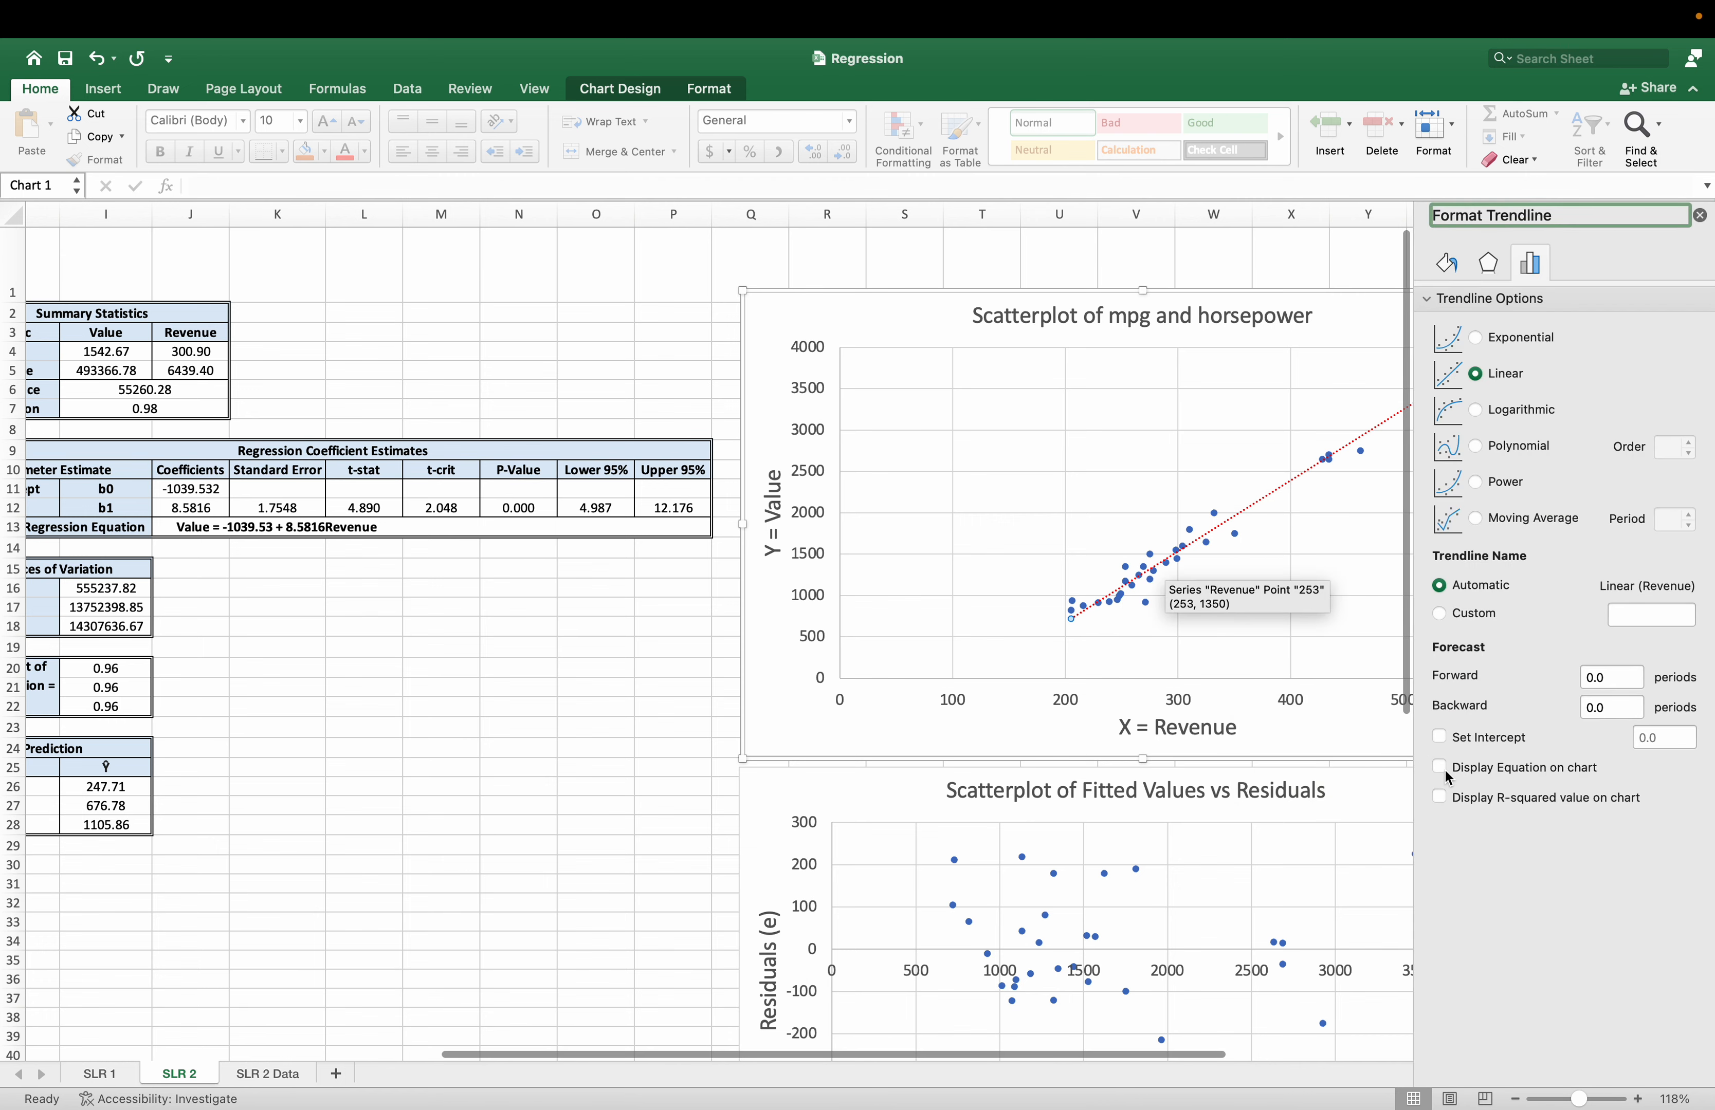
left_click(1437, 767)
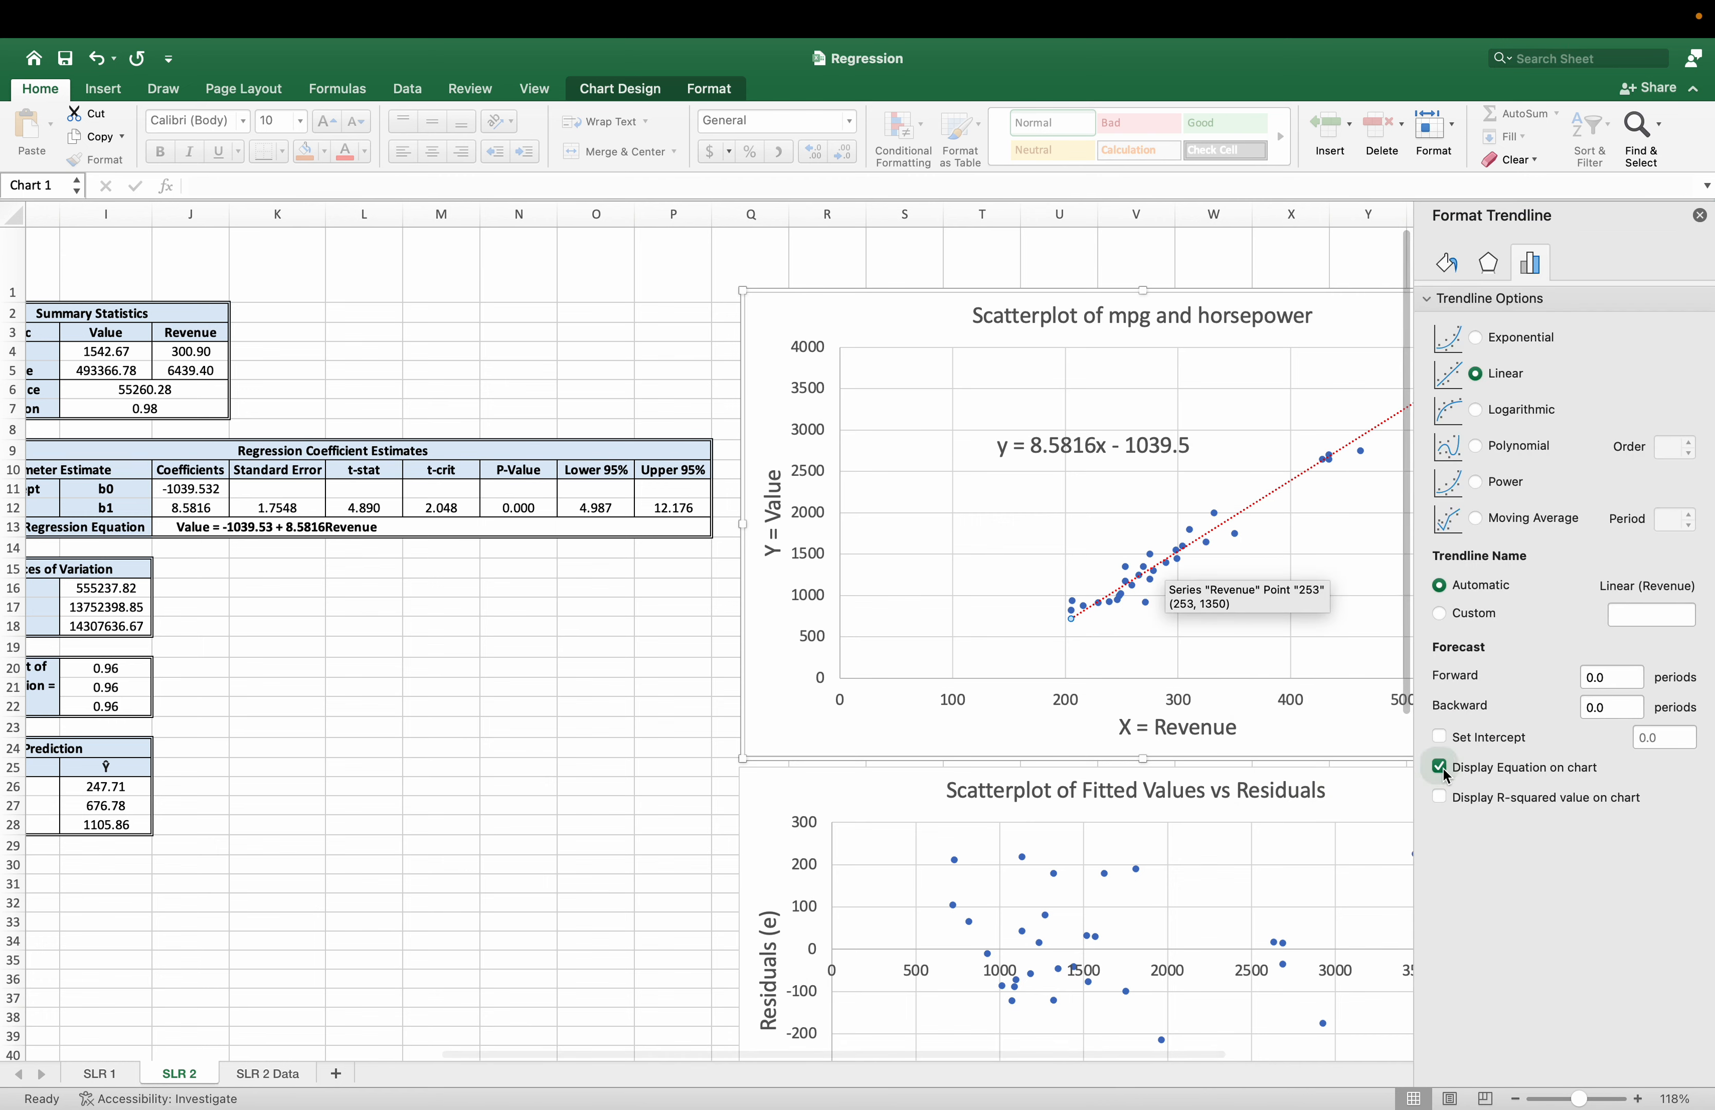
left_click(1698, 217)
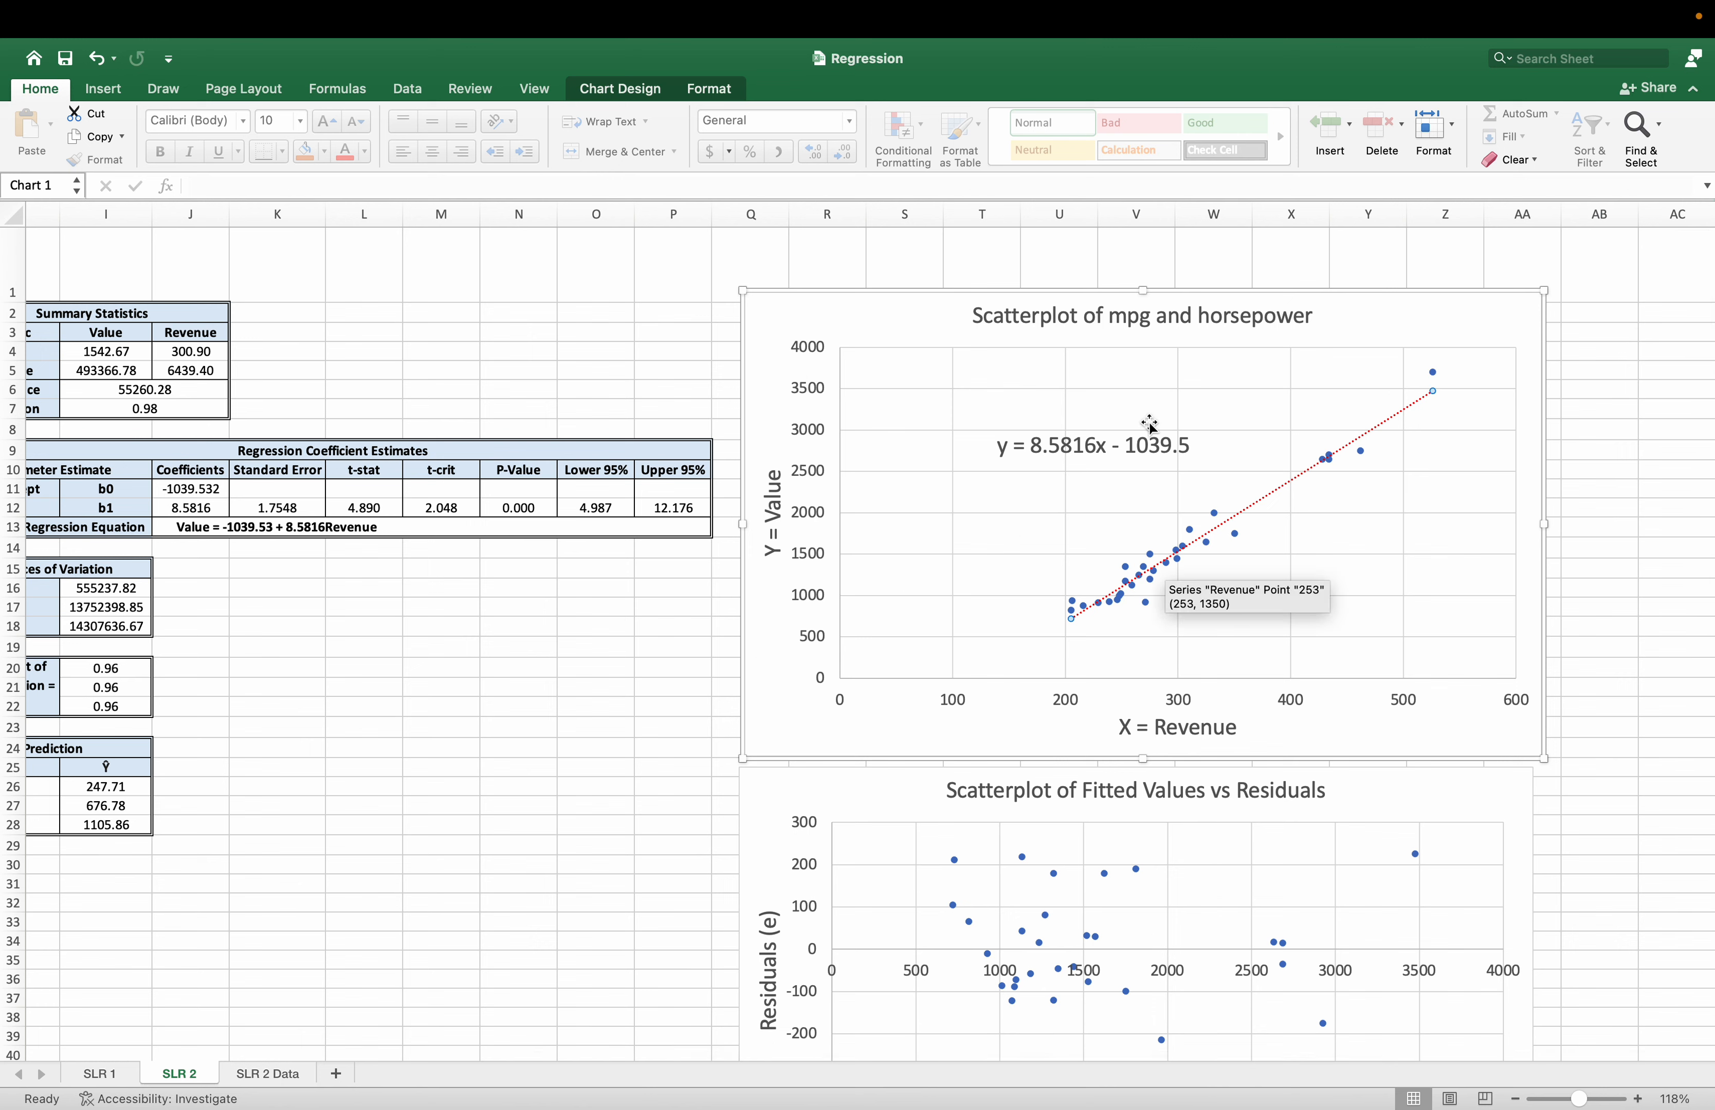
left_click(193, 491)
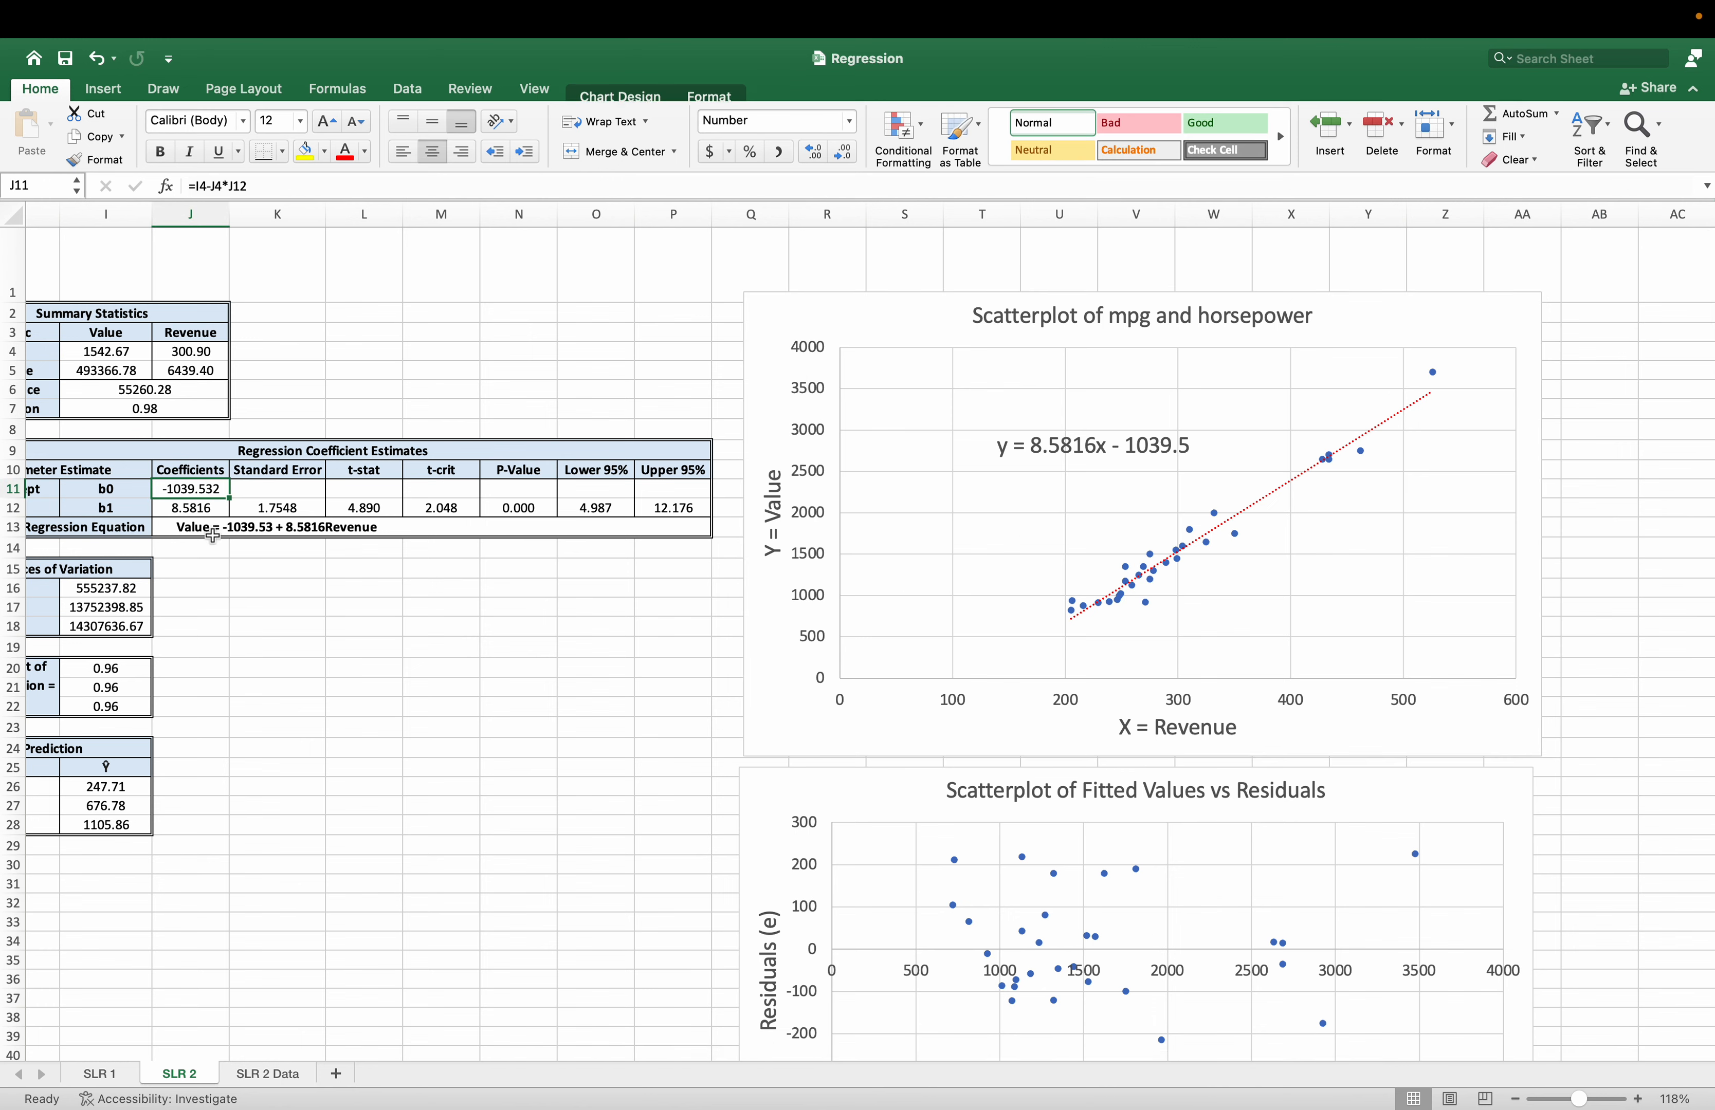
left_click(210, 510)
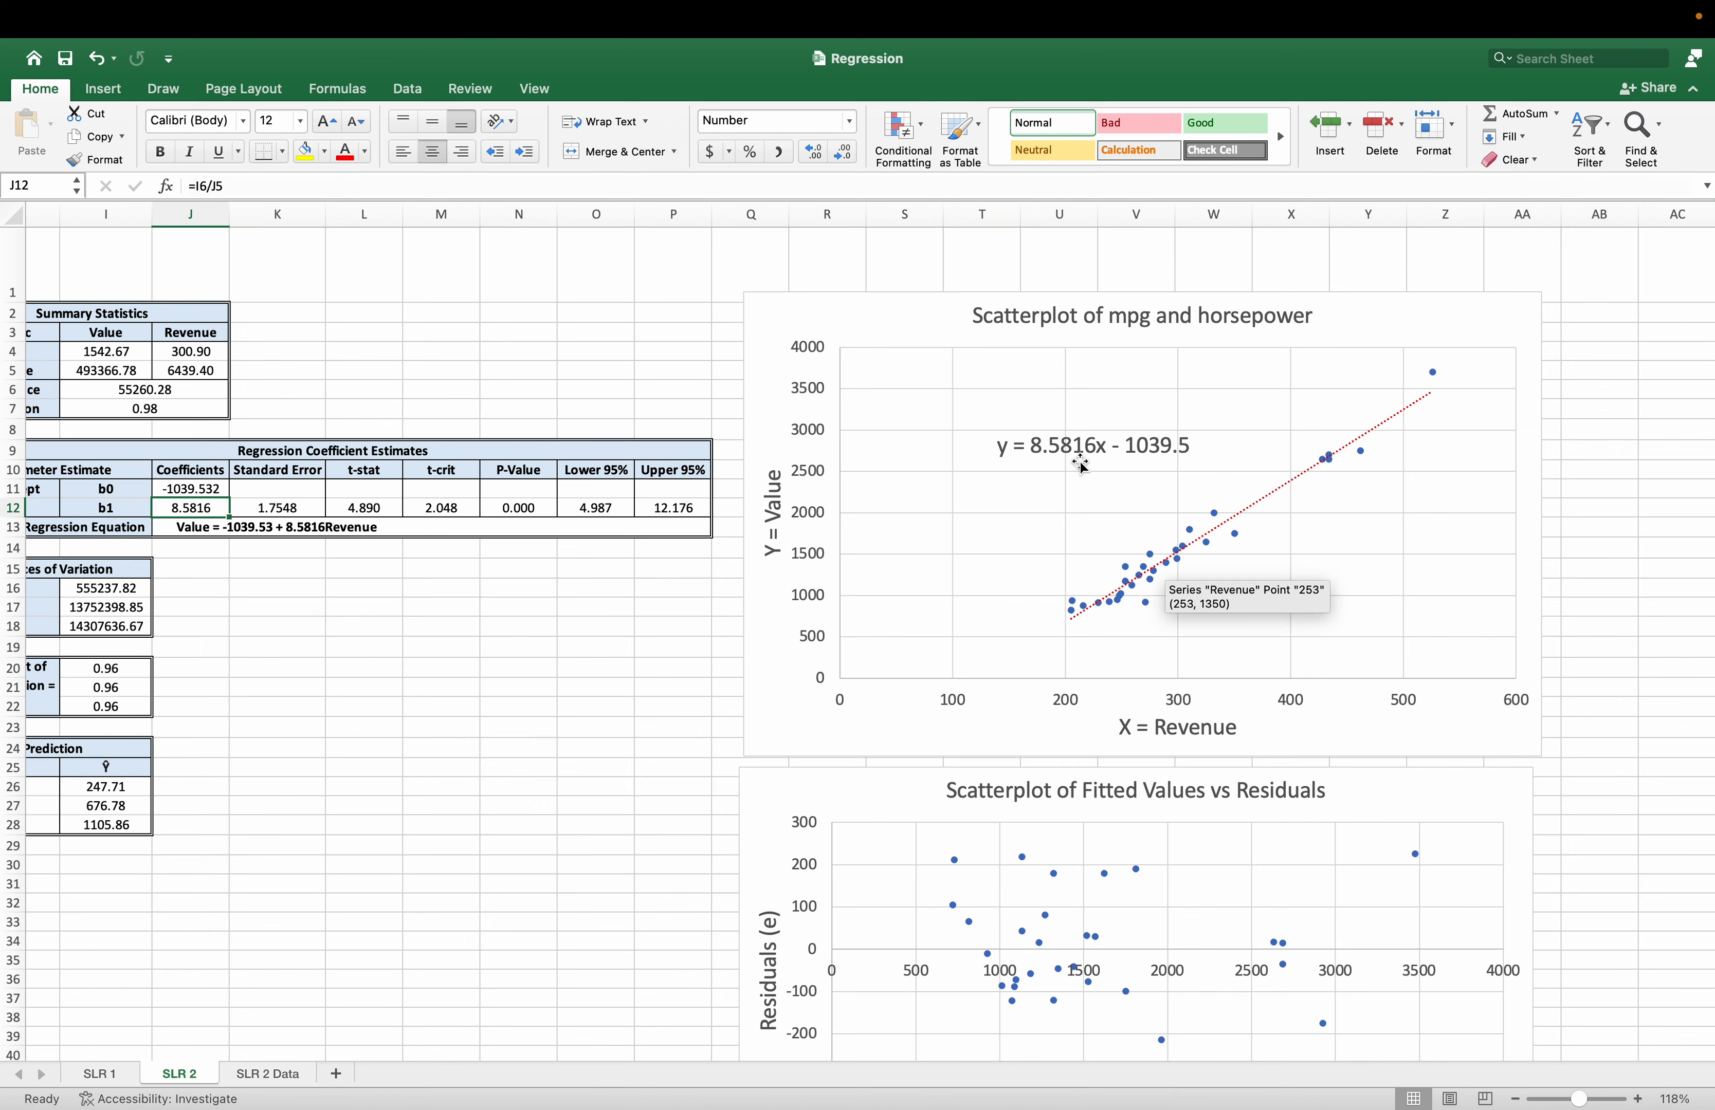
Check which sheet columns feed the data series of the Fitted Values vs Residuals scatterplot.
scroll(1106, 599, "down", 5)
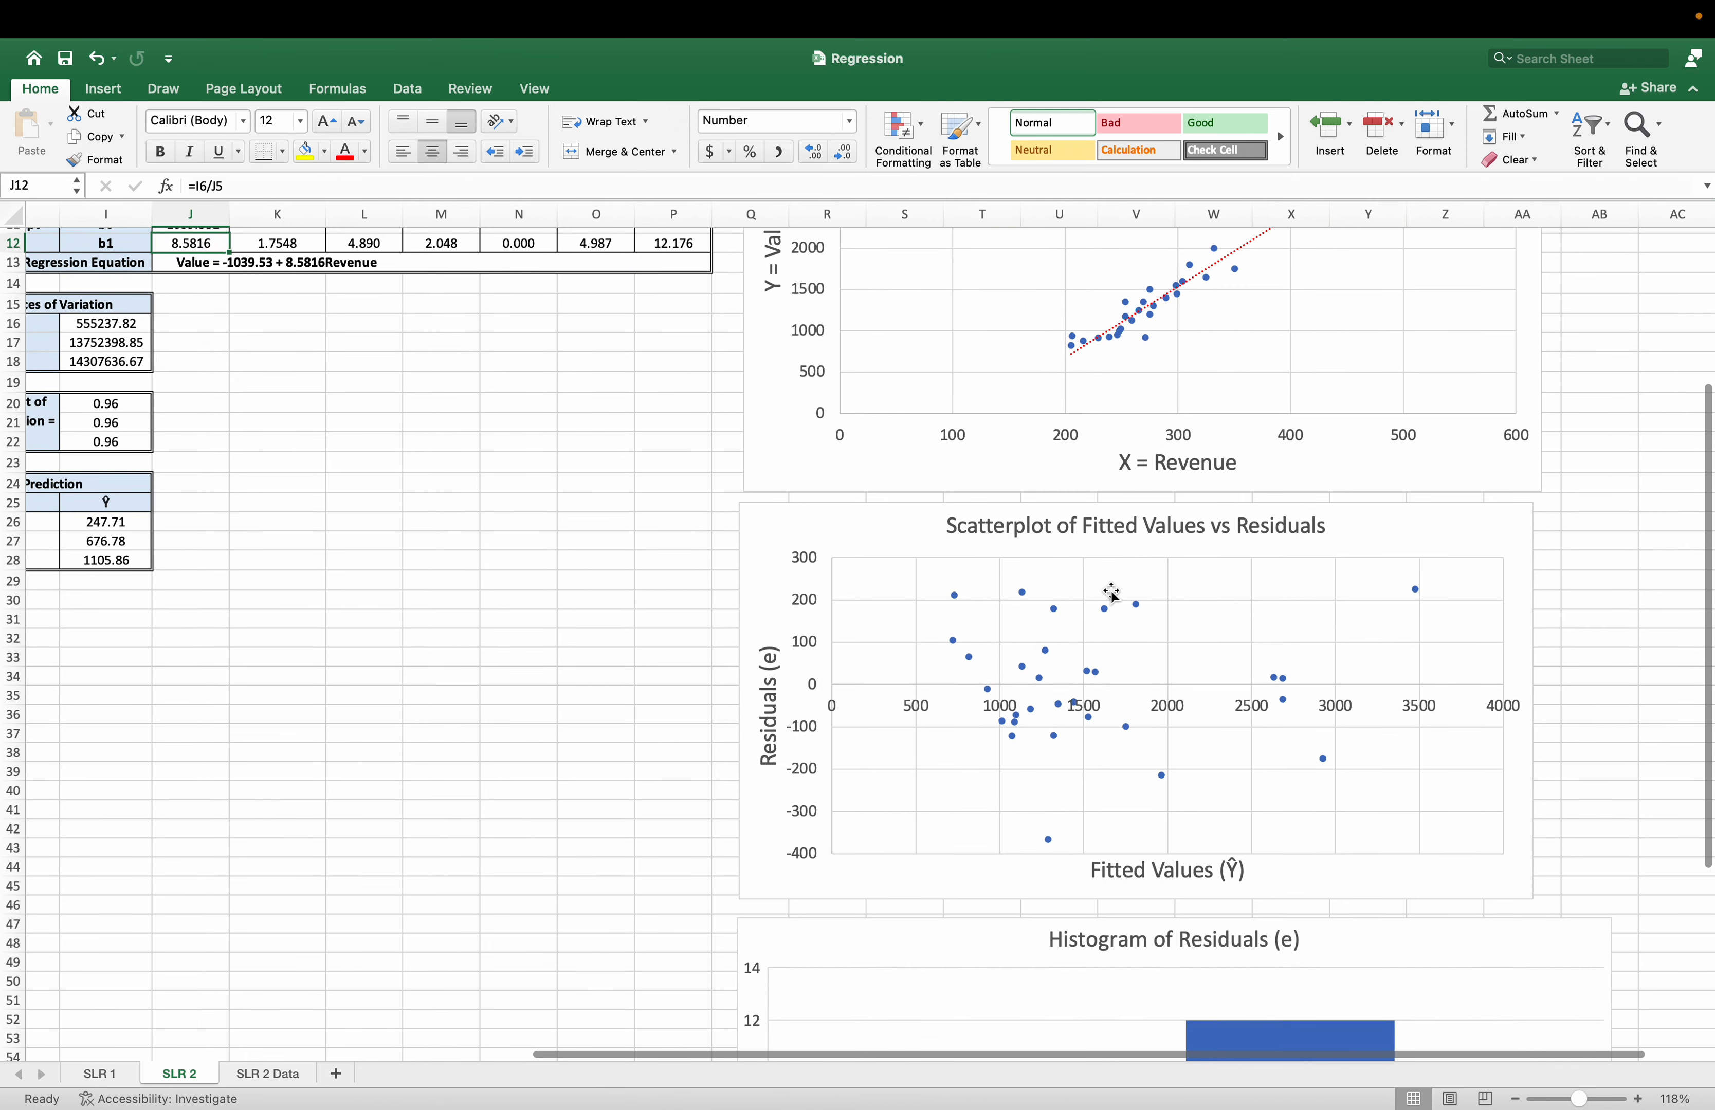
left_click(959, 641)
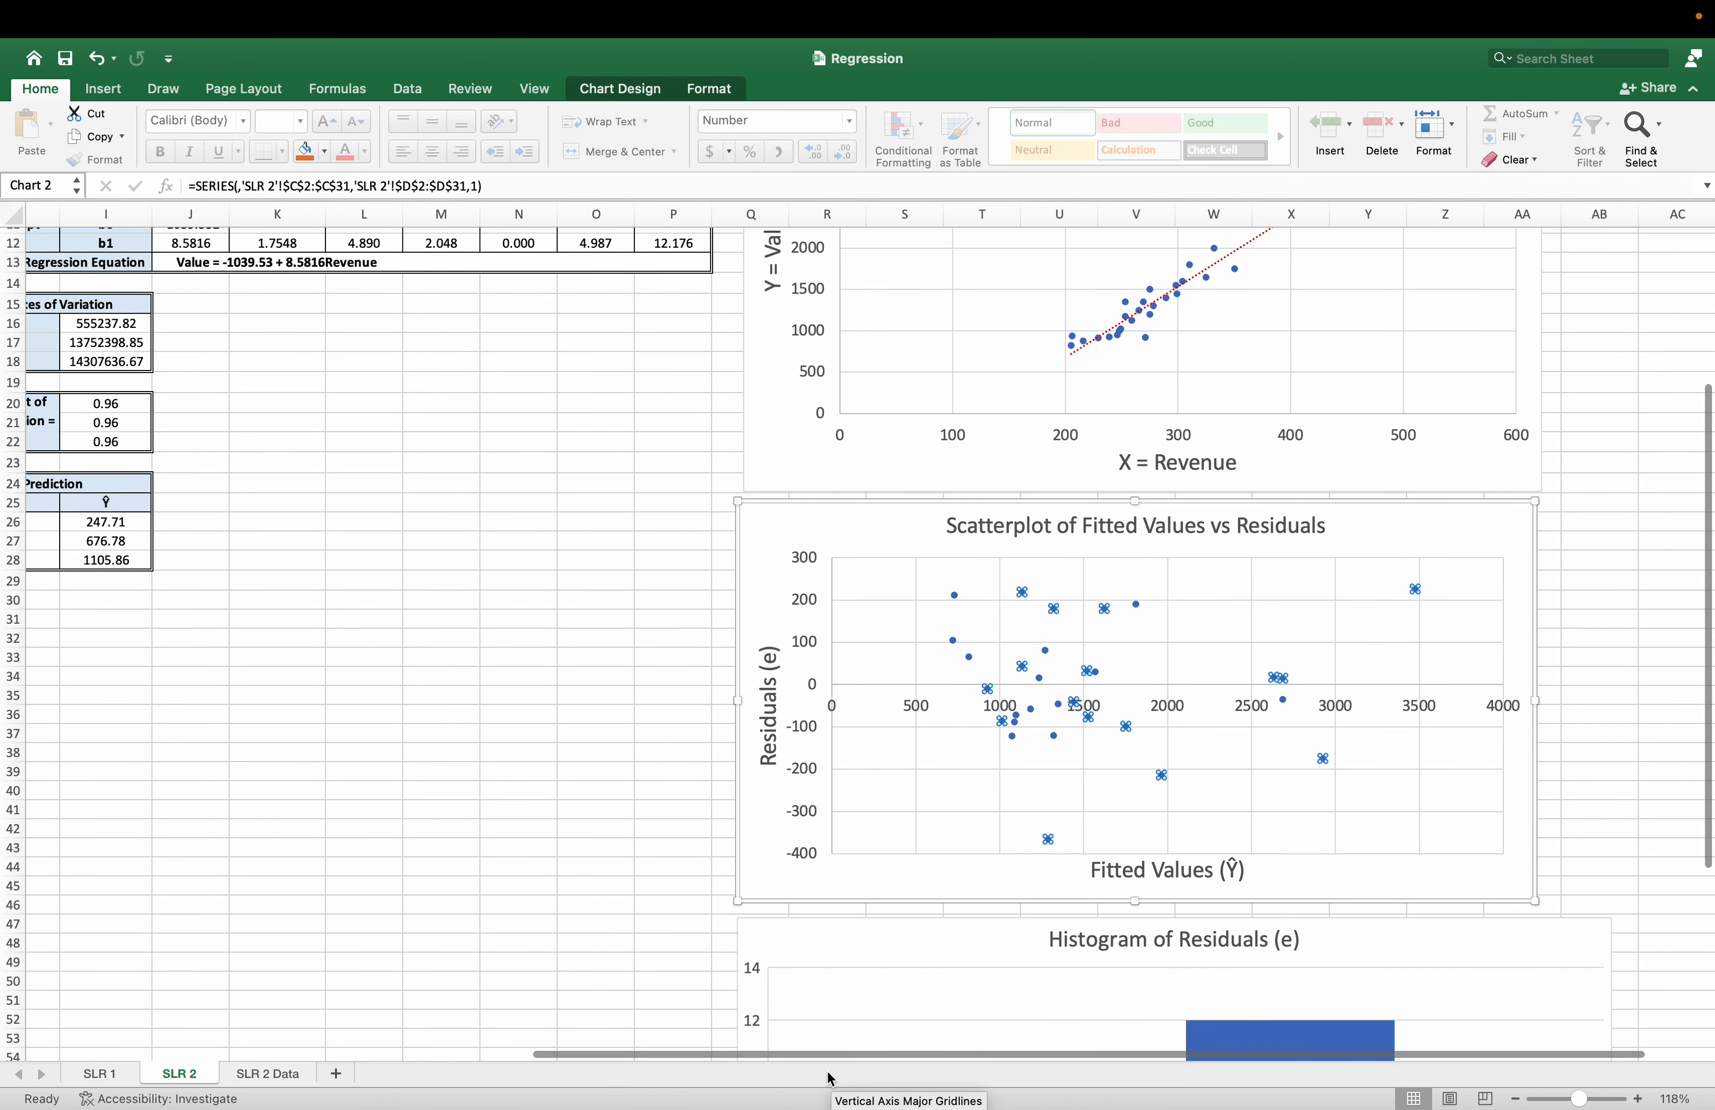
left_click_drag(811, 1056, 275, 948)
scroll(278, 922, "up", 4)
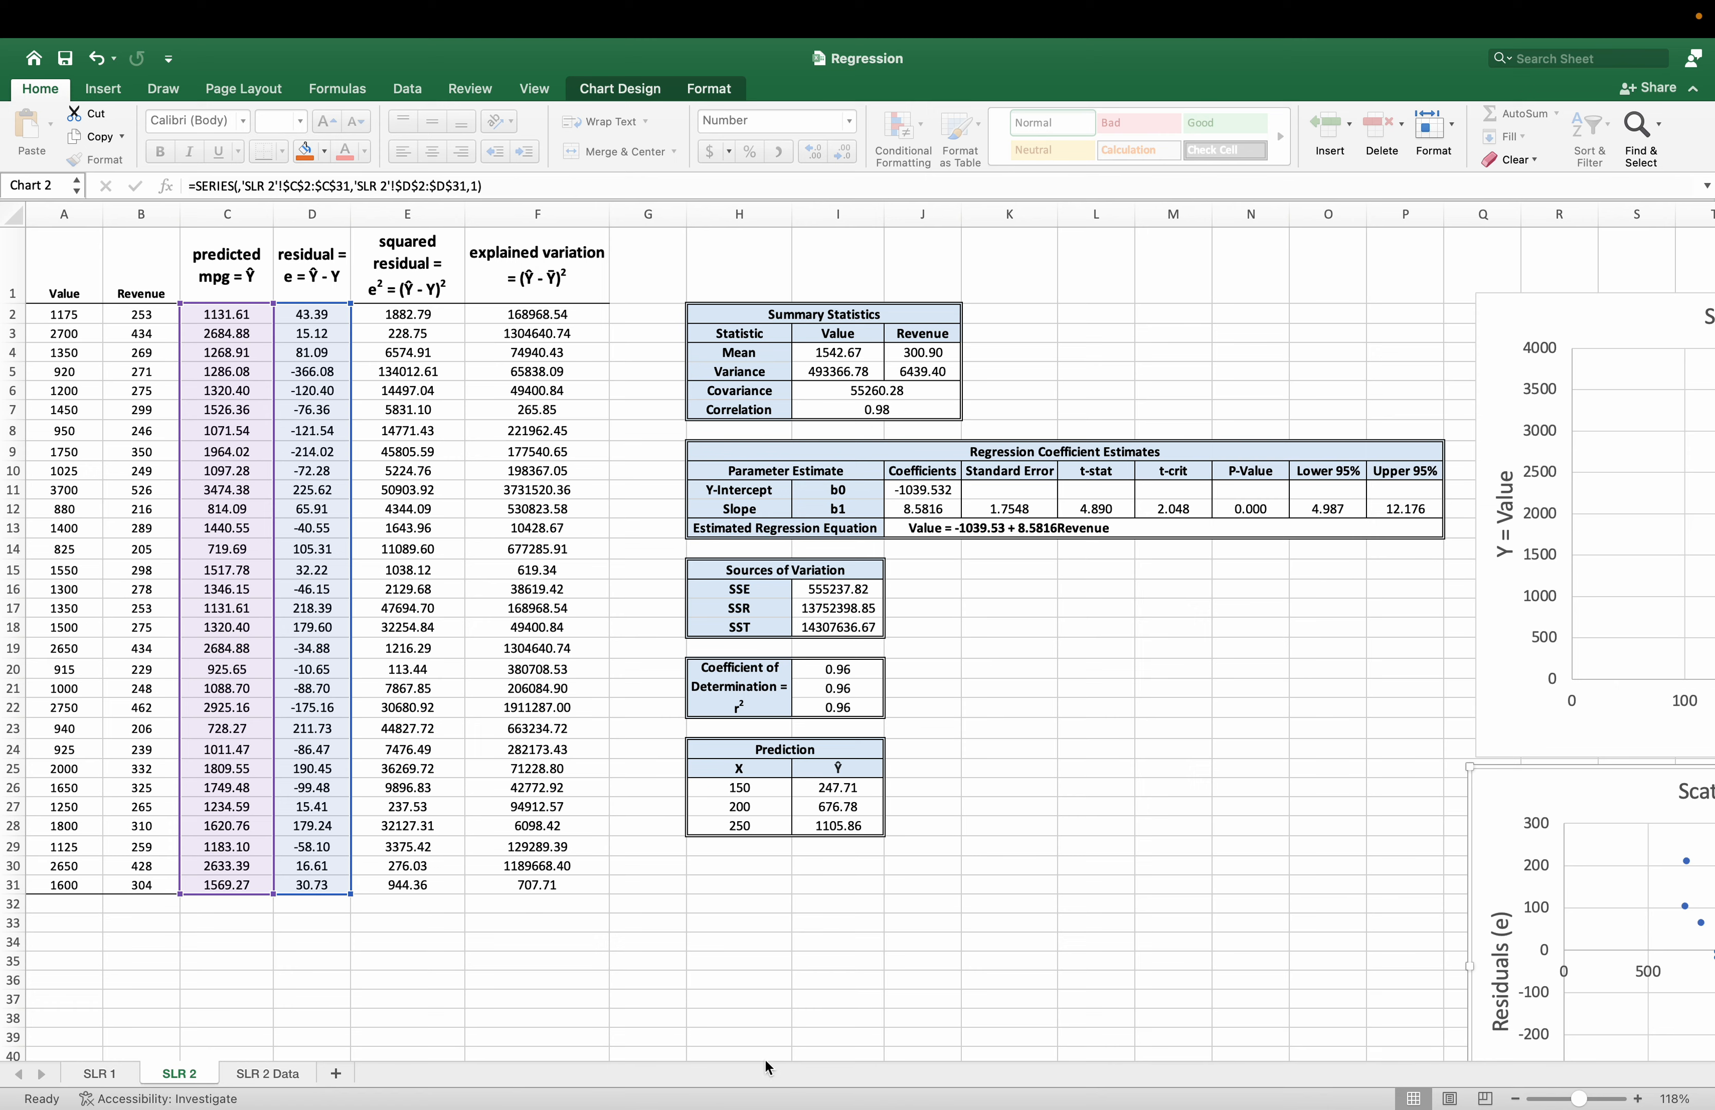
Check which sheet column feeds the Histogram of Residuals.
left_click_drag(740, 1049, 1232, 945)
scroll(1258, 903, "down", 3)
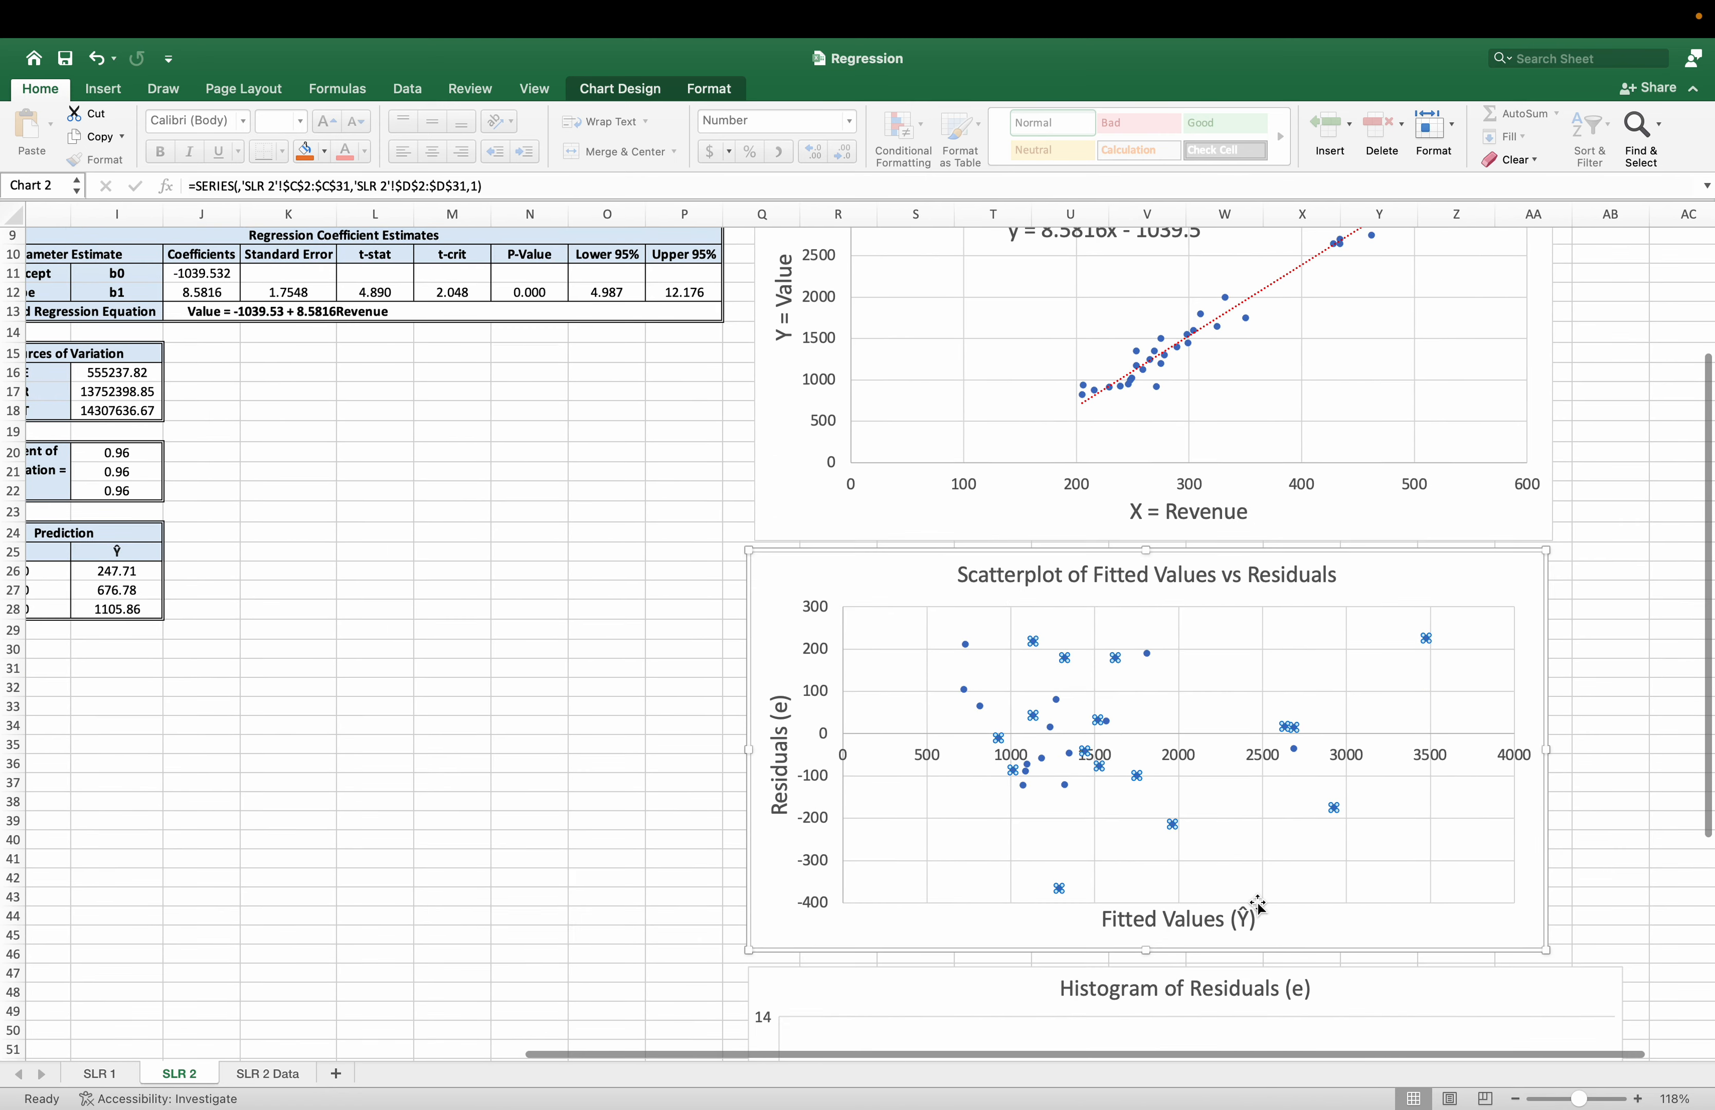
scroll(1258, 904, "down", 7)
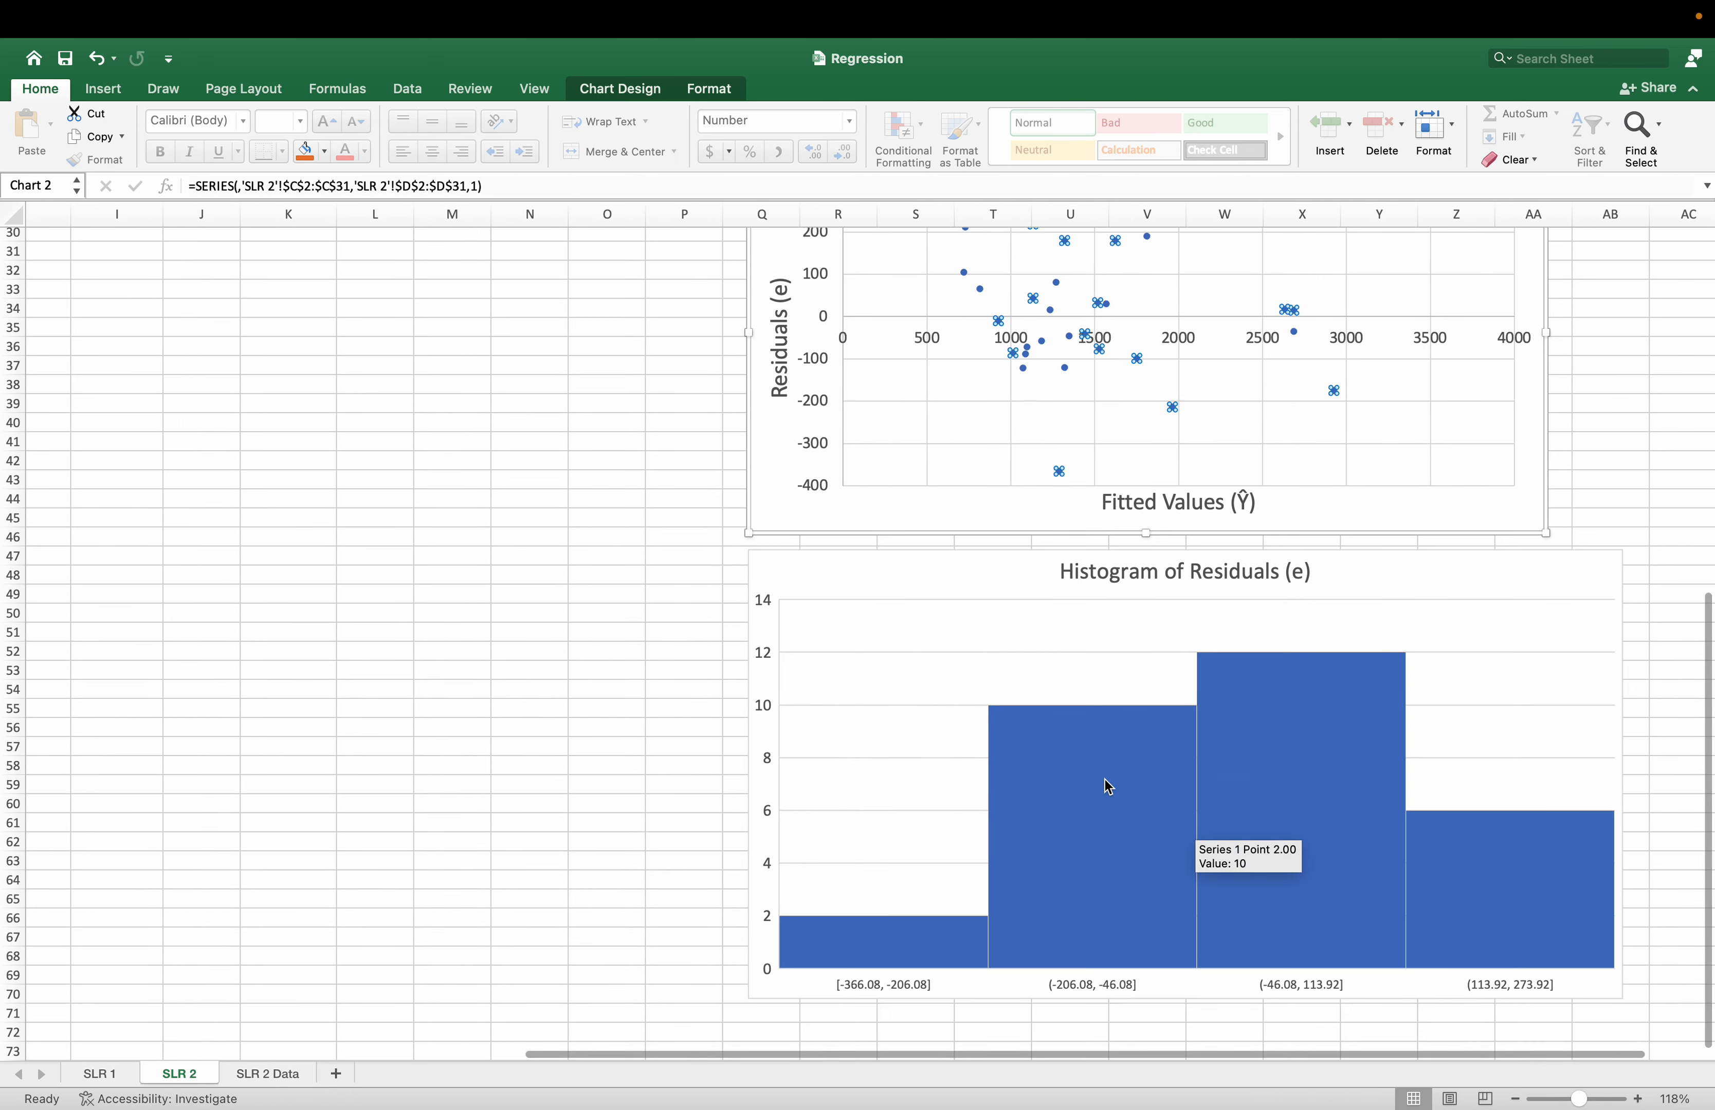
left_click(1108, 787)
left_click_drag(1026, 1055, 685, 1052)
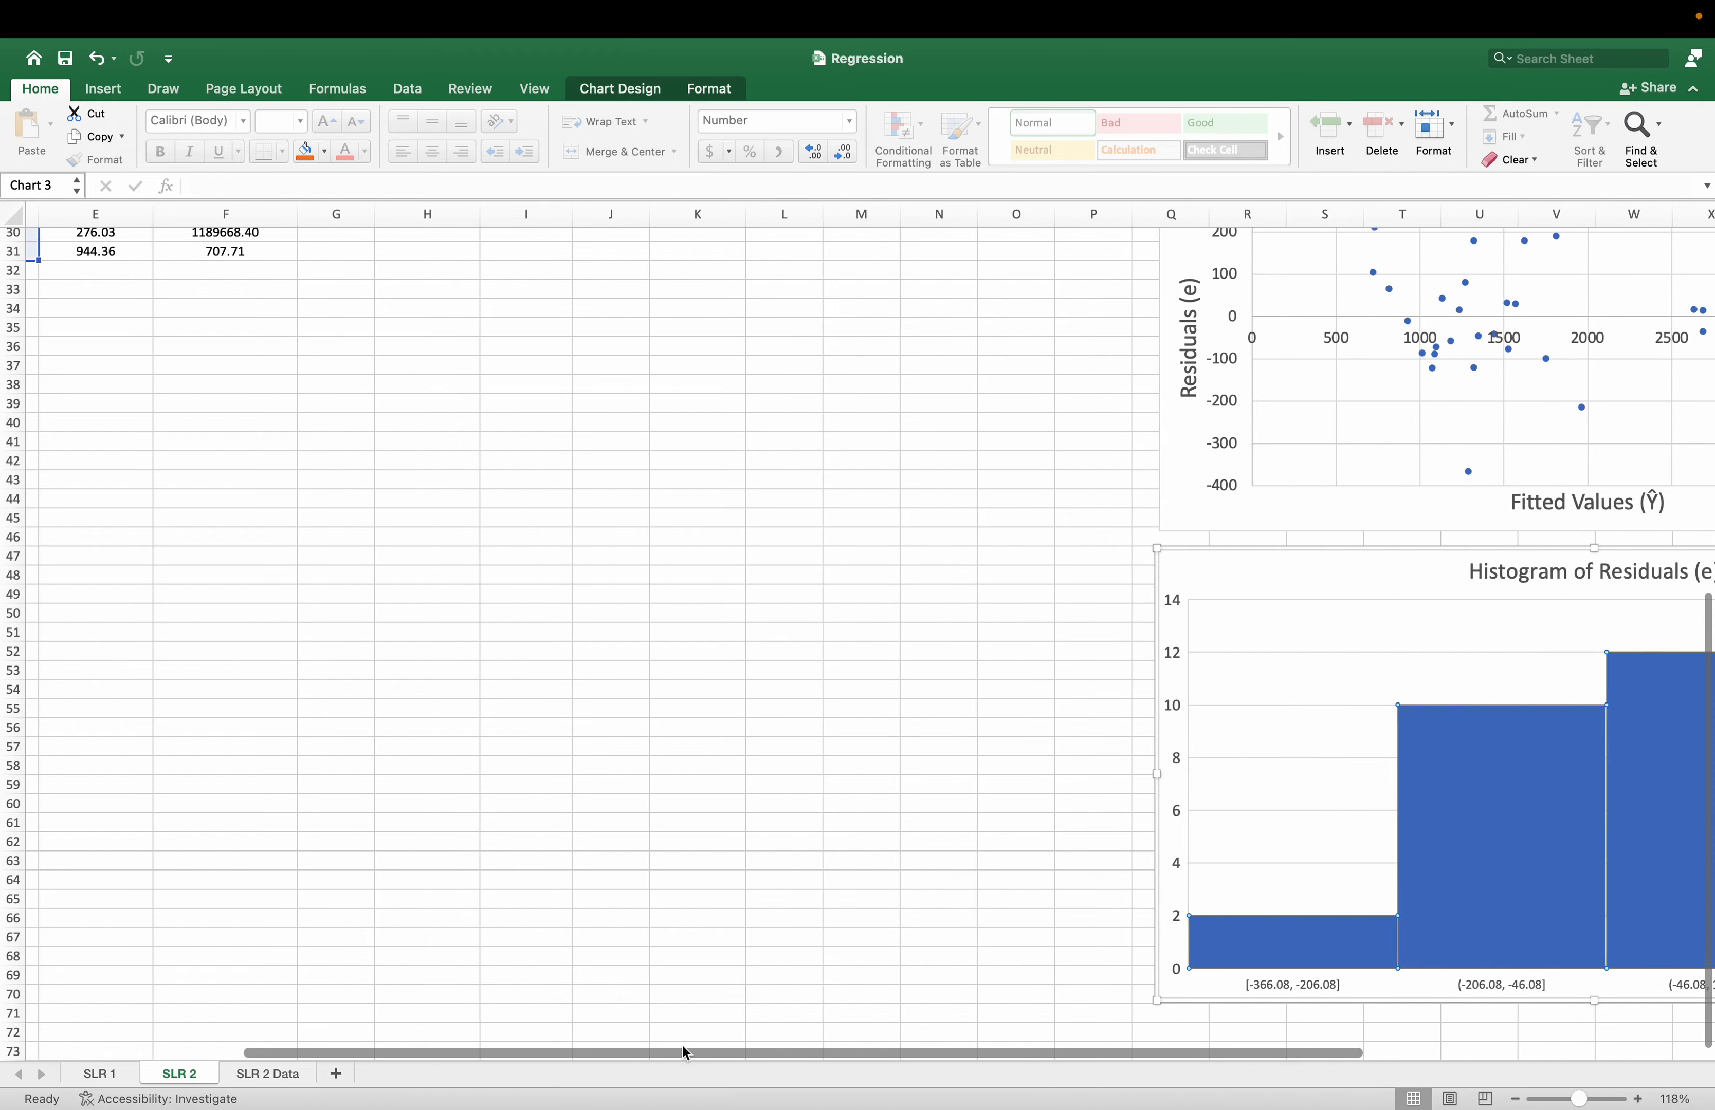
scroll(337, 834, "left", 5)
scroll(336, 835, "up", 10)
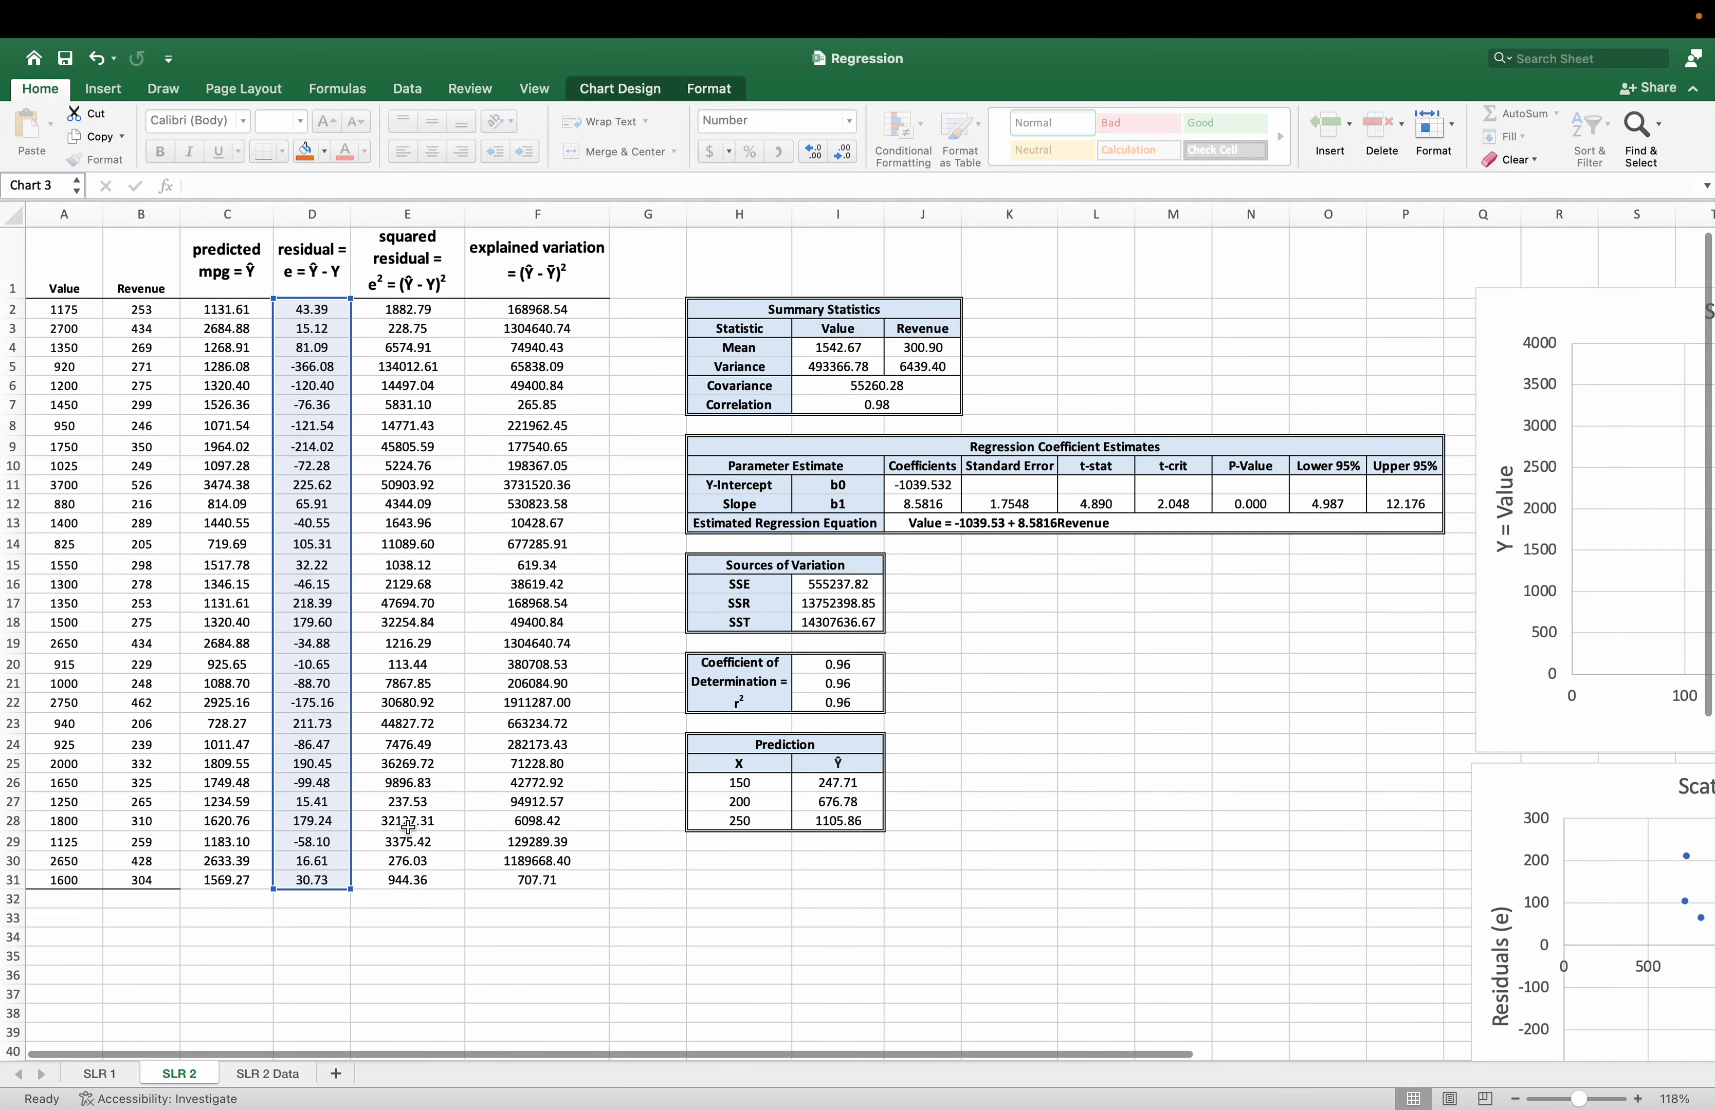
left_click(919, 912)
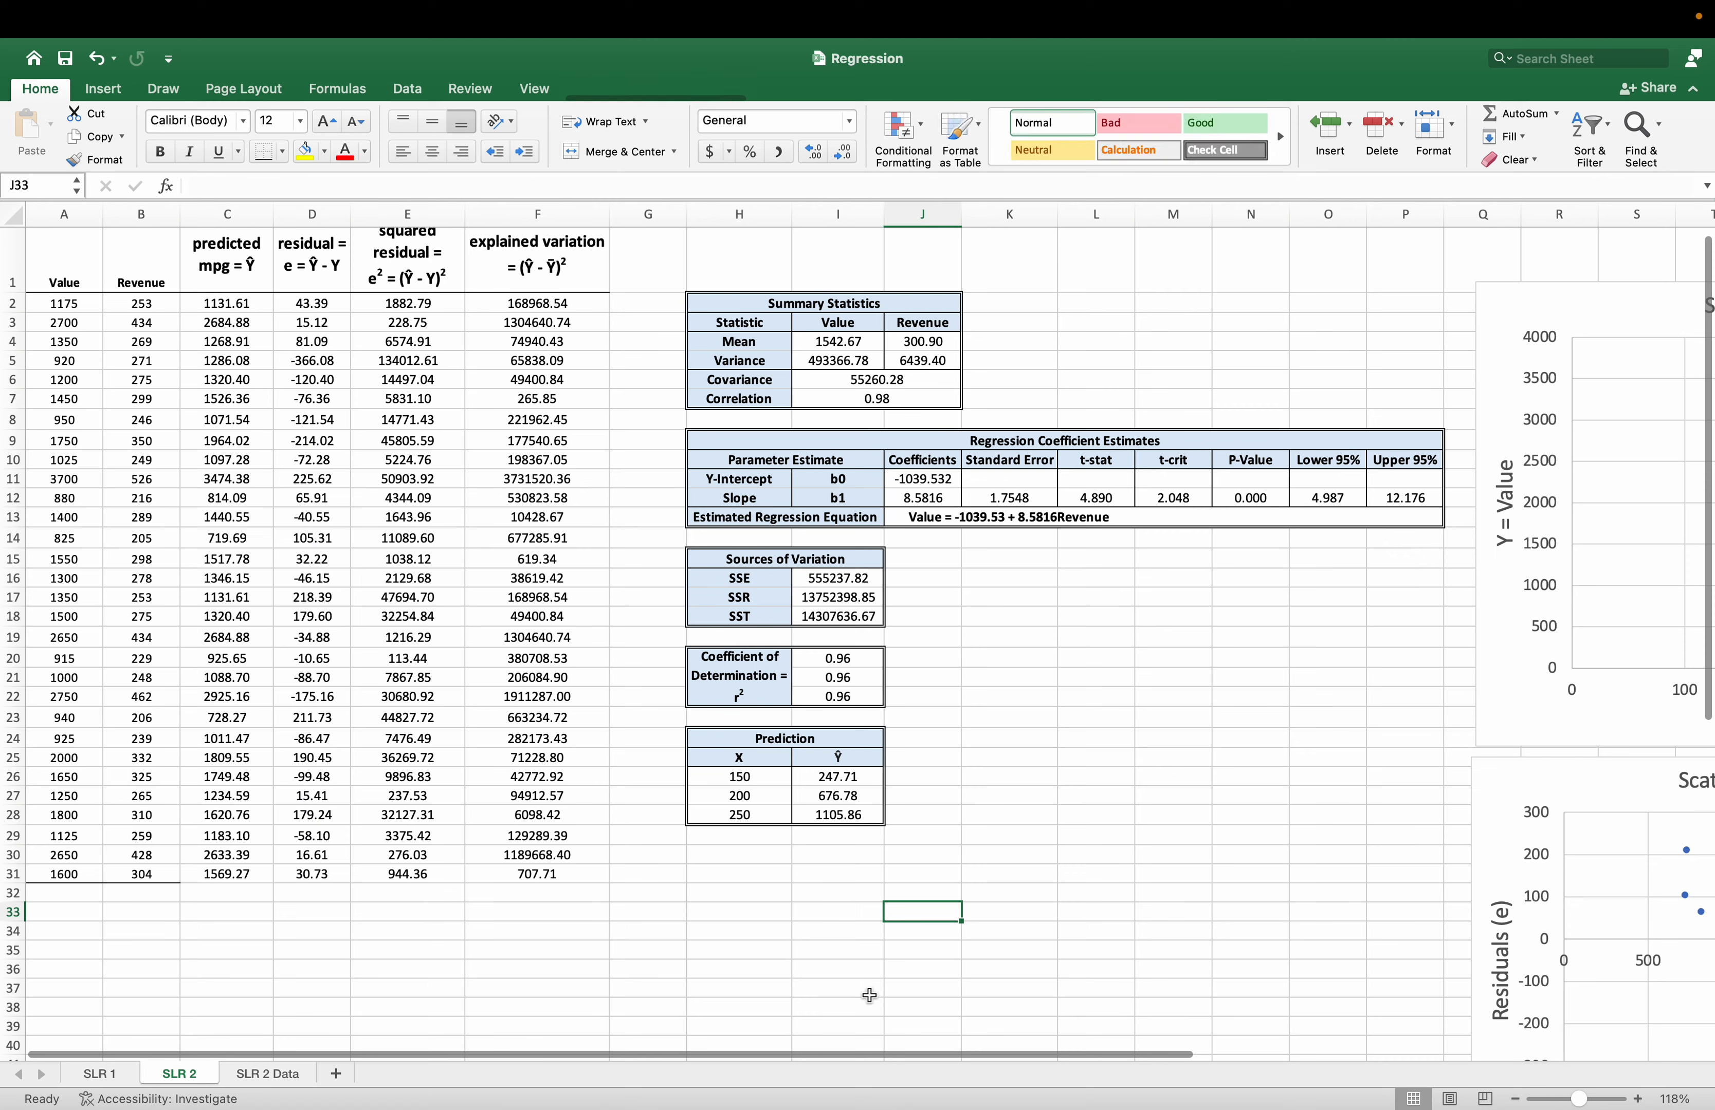
left_click_drag(855, 1051, 1363, 1053)
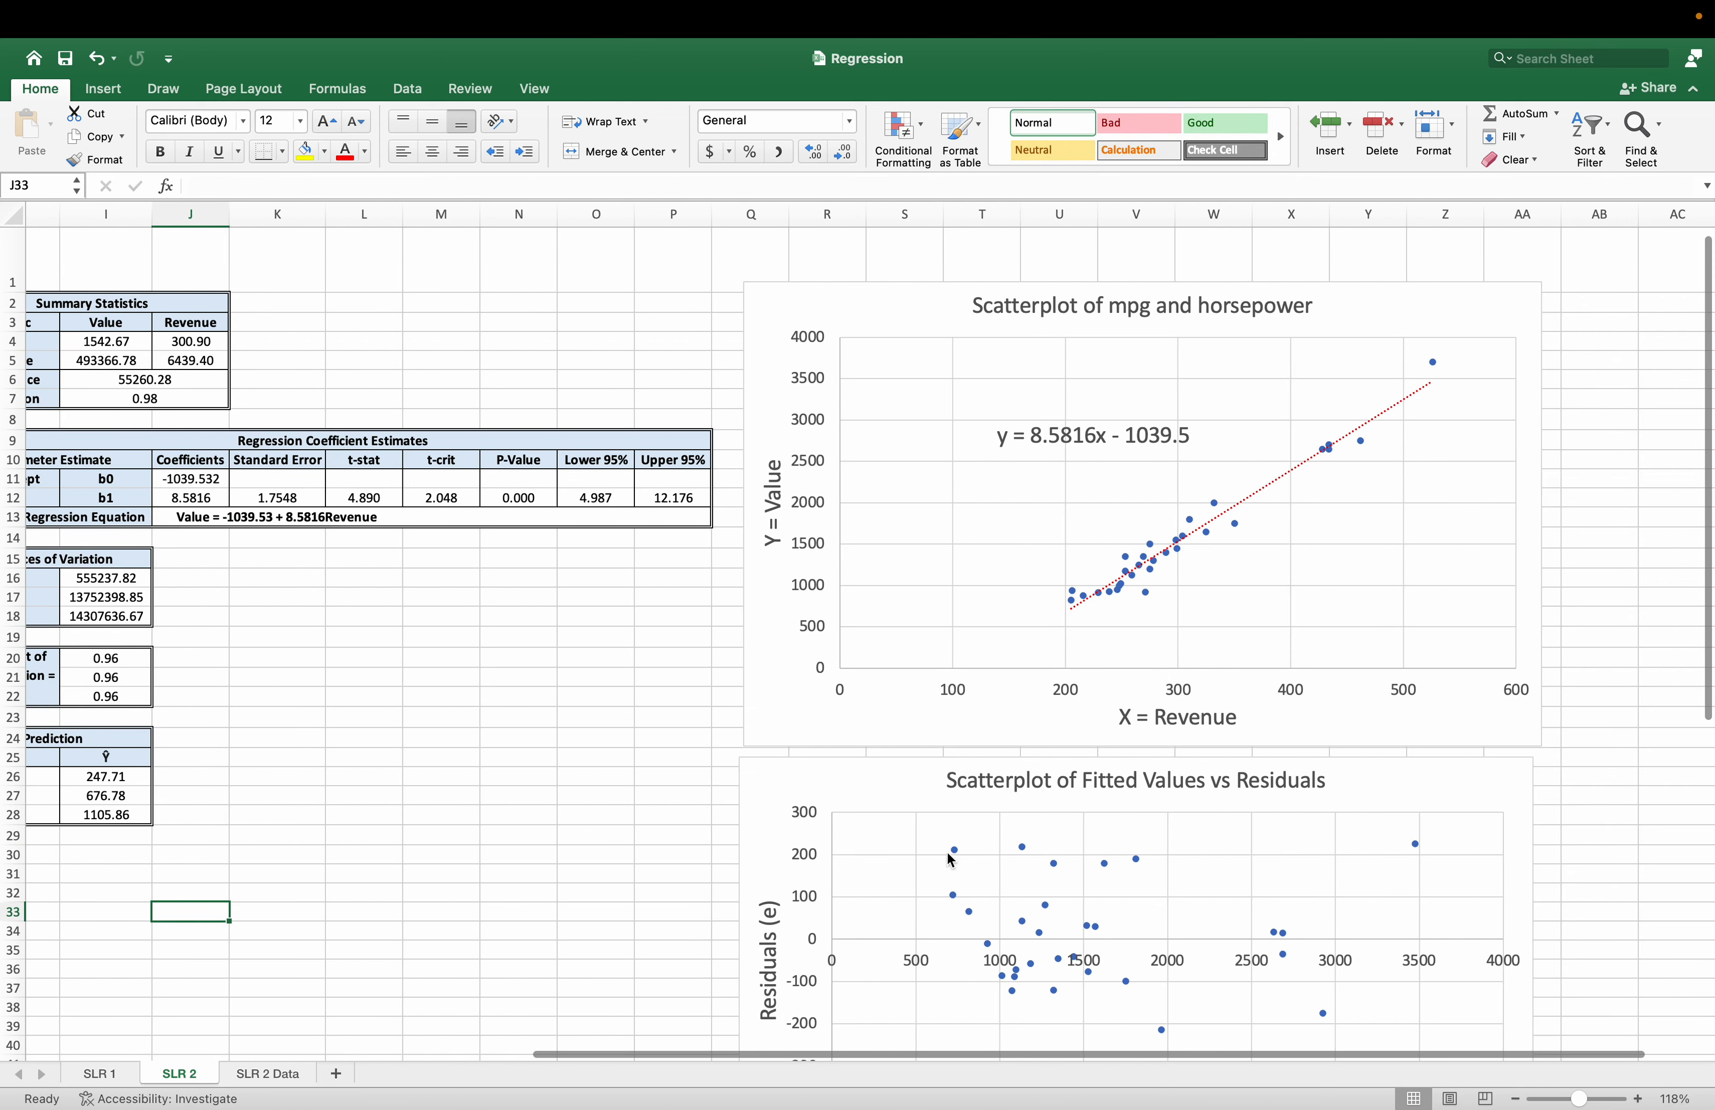
scroll(722, 829, "down", 8)
scroll(719, 829, "up", 5)
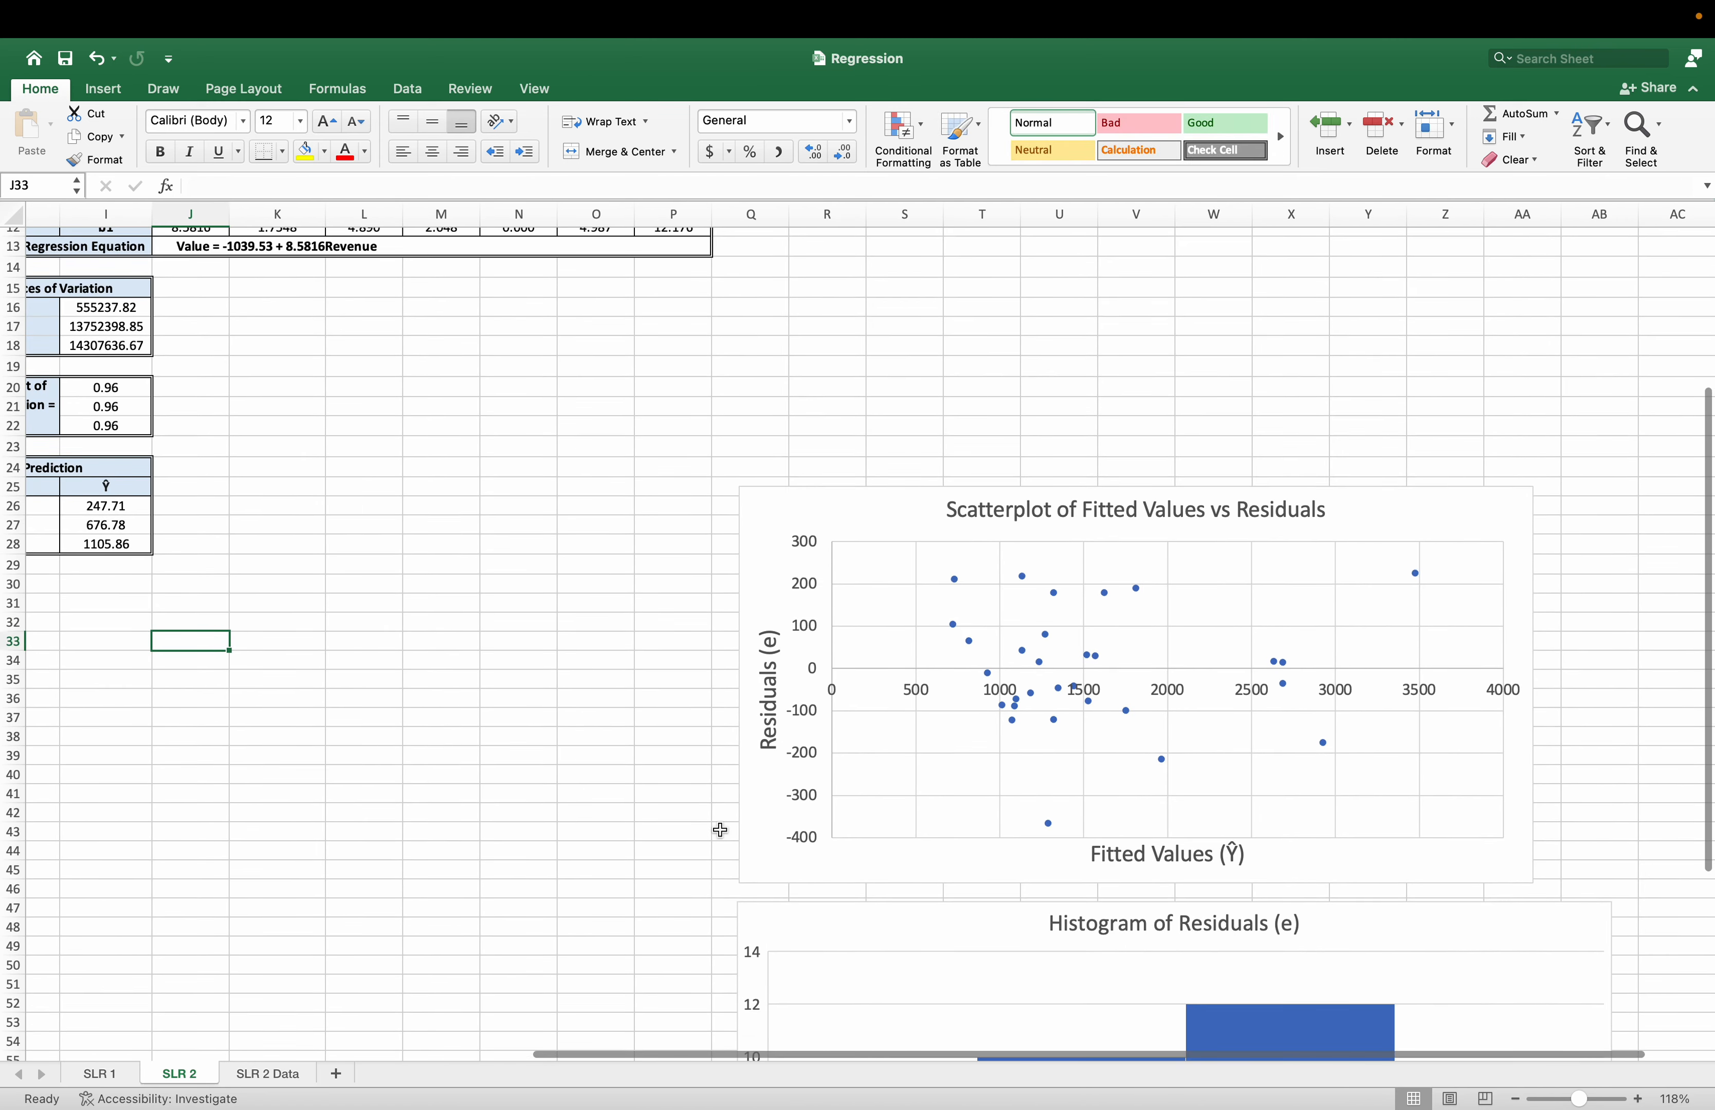
scroll(719, 829, "up", 4)
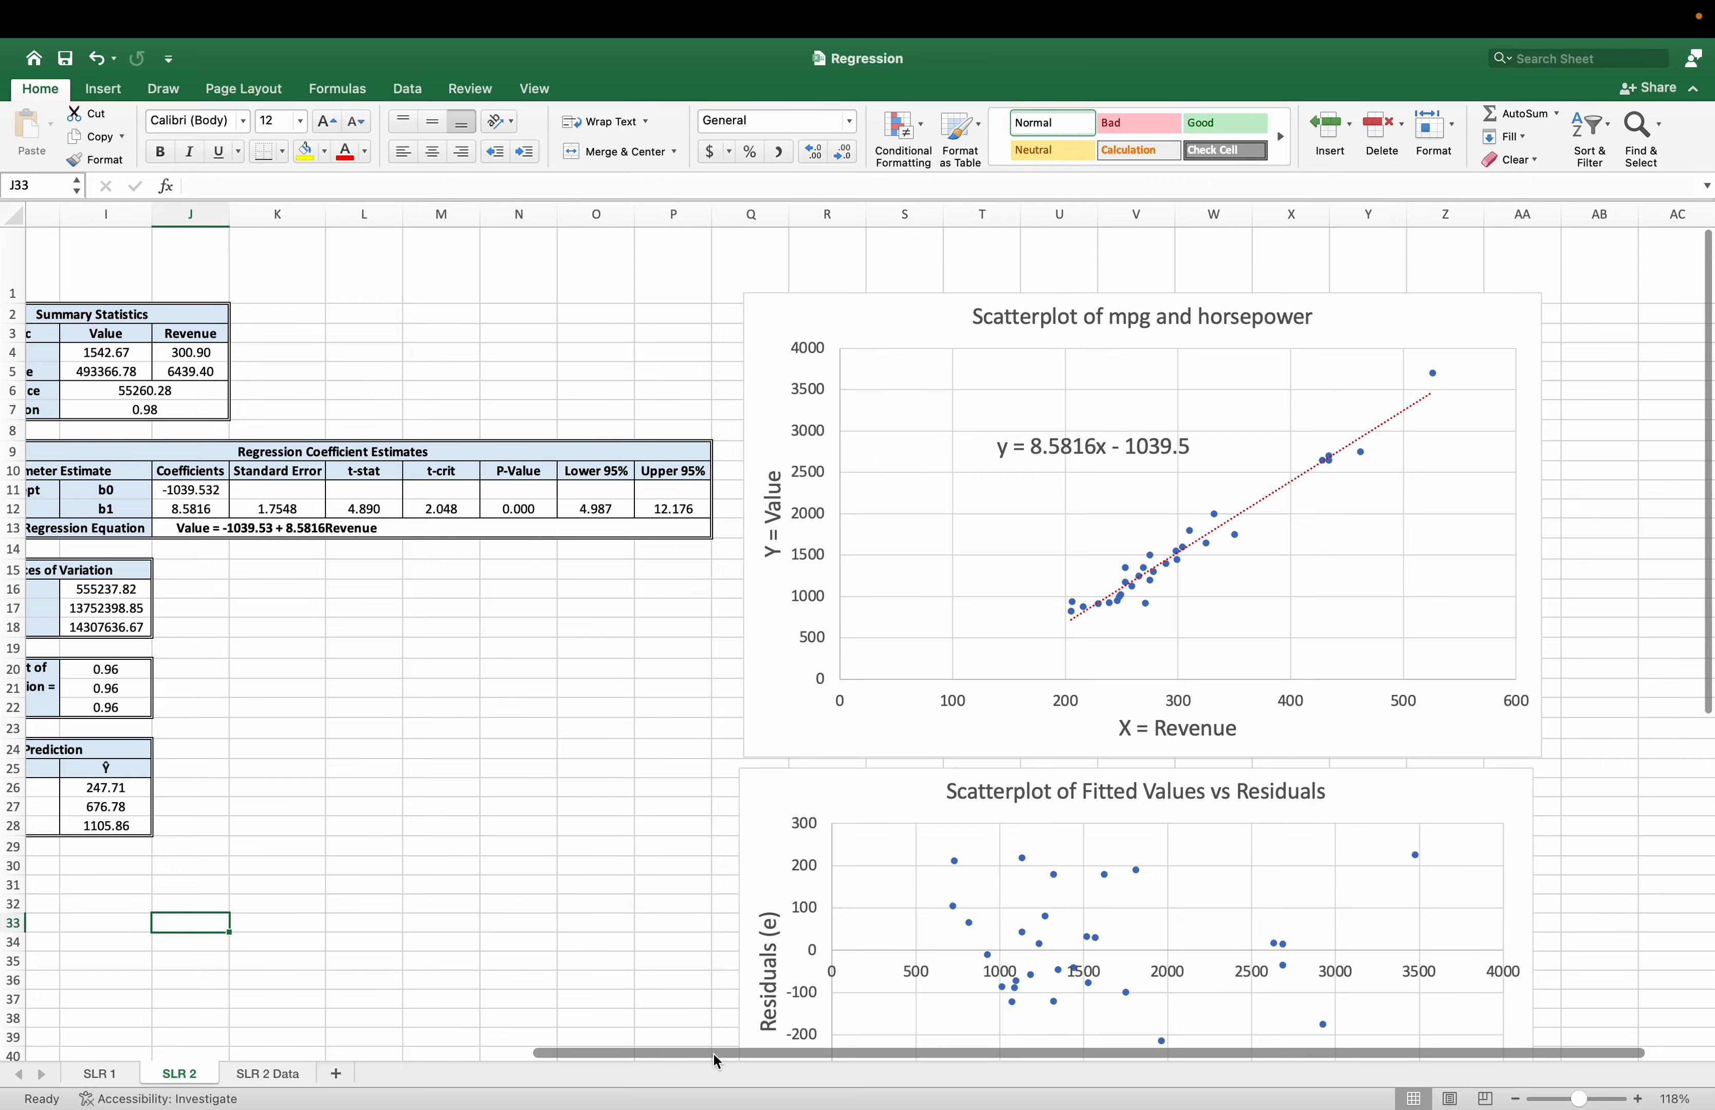
left_click_drag(714, 1054, 217, 1081)
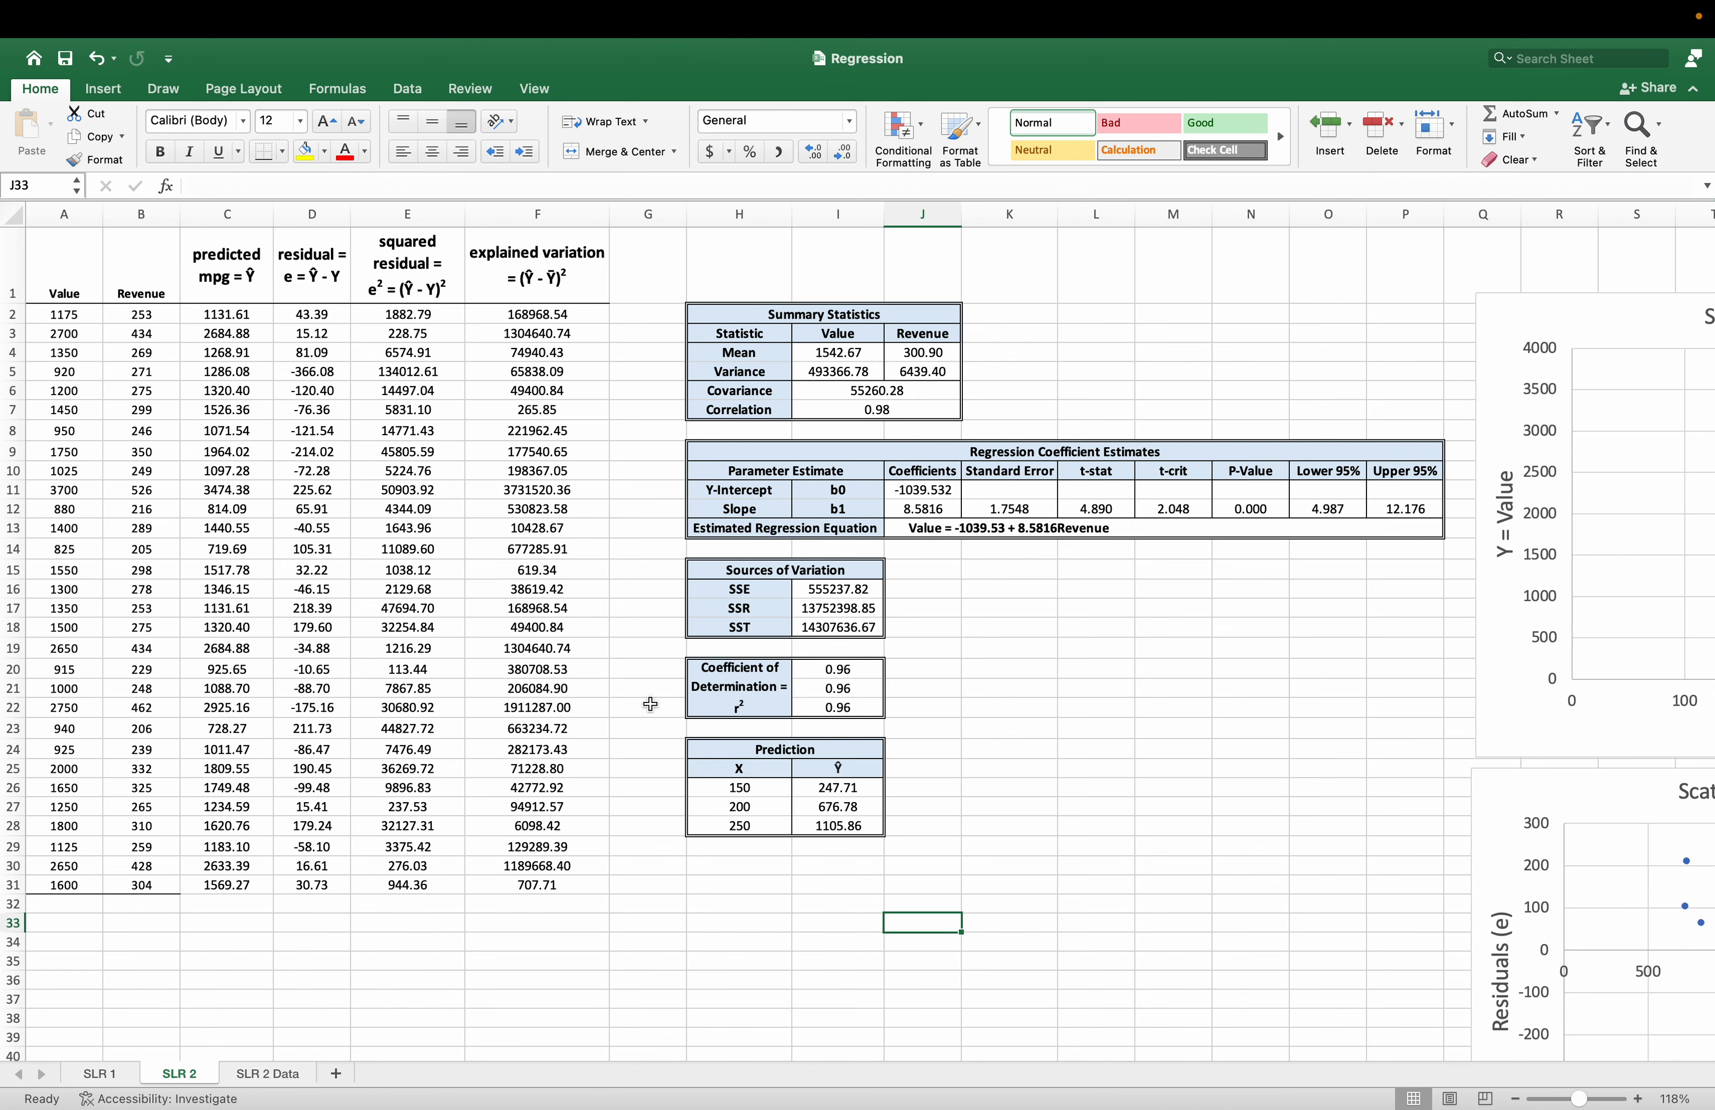
Retitle the mpg and horsepower chart as Scatterplot of Value and Revenue, matching the variable names in the summary statistics.
left_click_drag(802, 338, 924, 336)
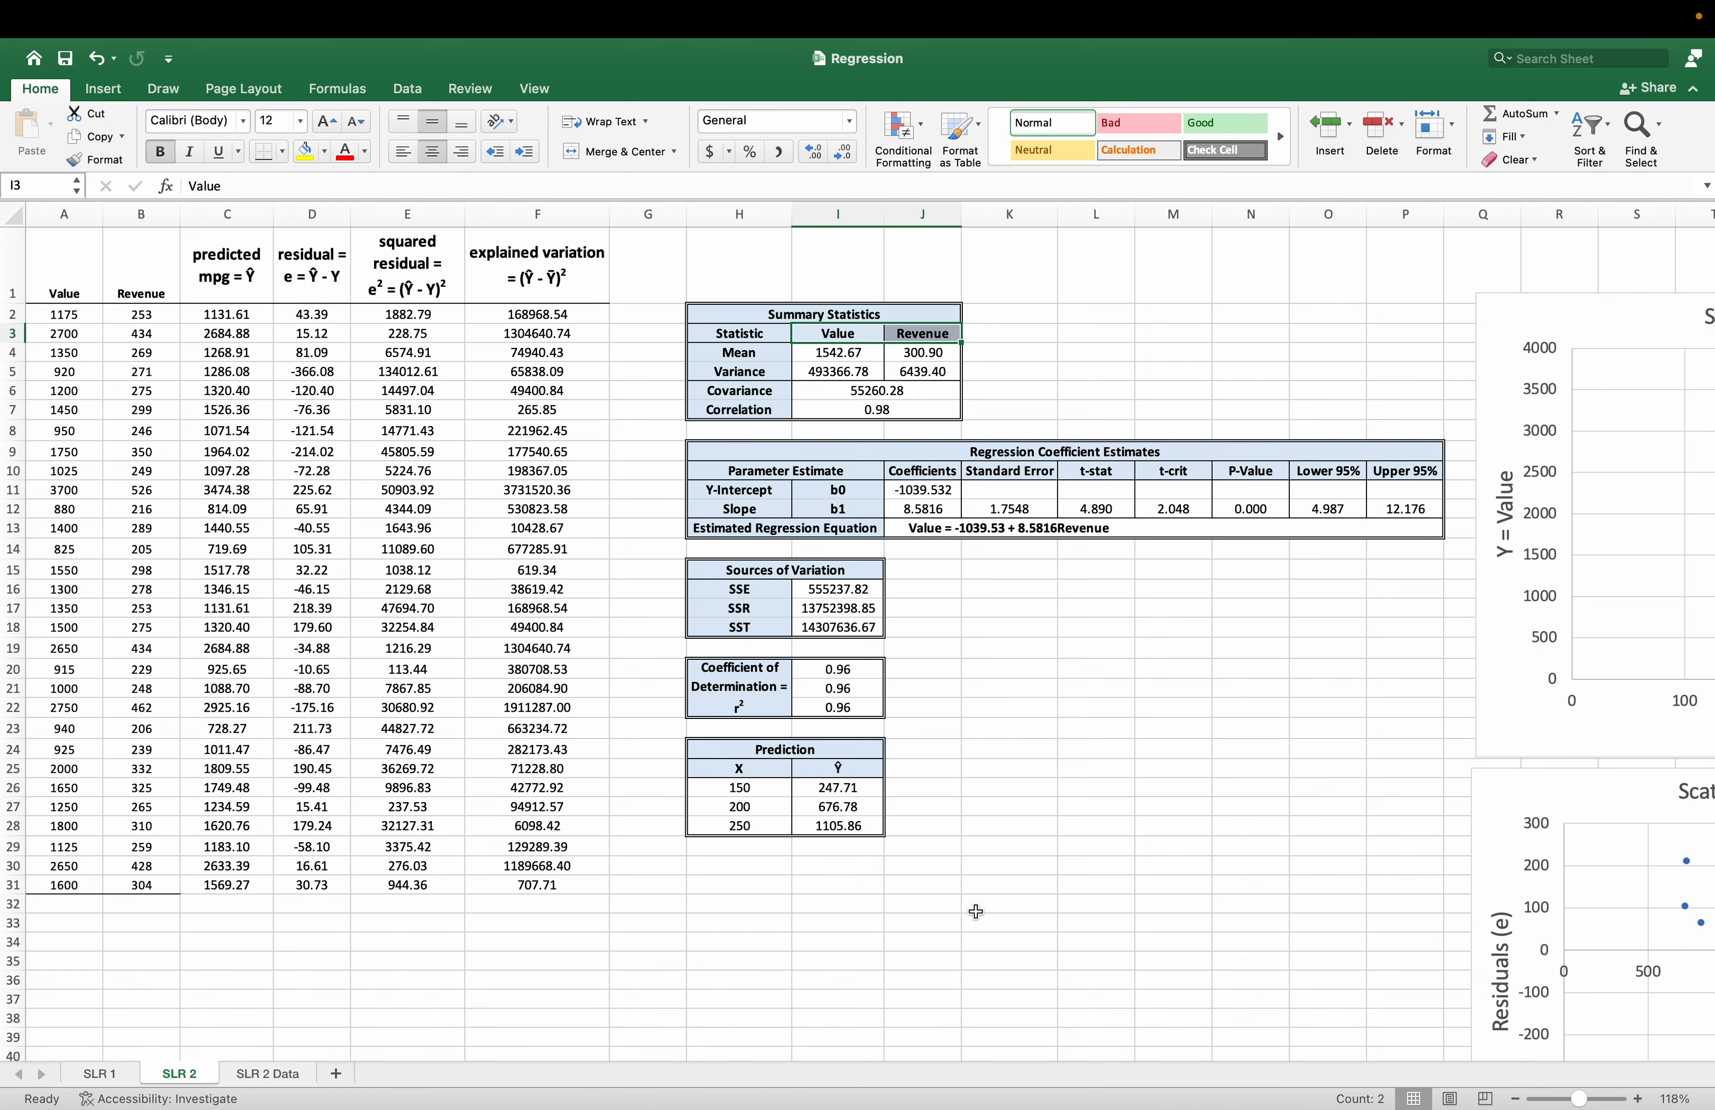
scroll(976, 907, "right", 10)
scroll(1346, 985, "right", 2)
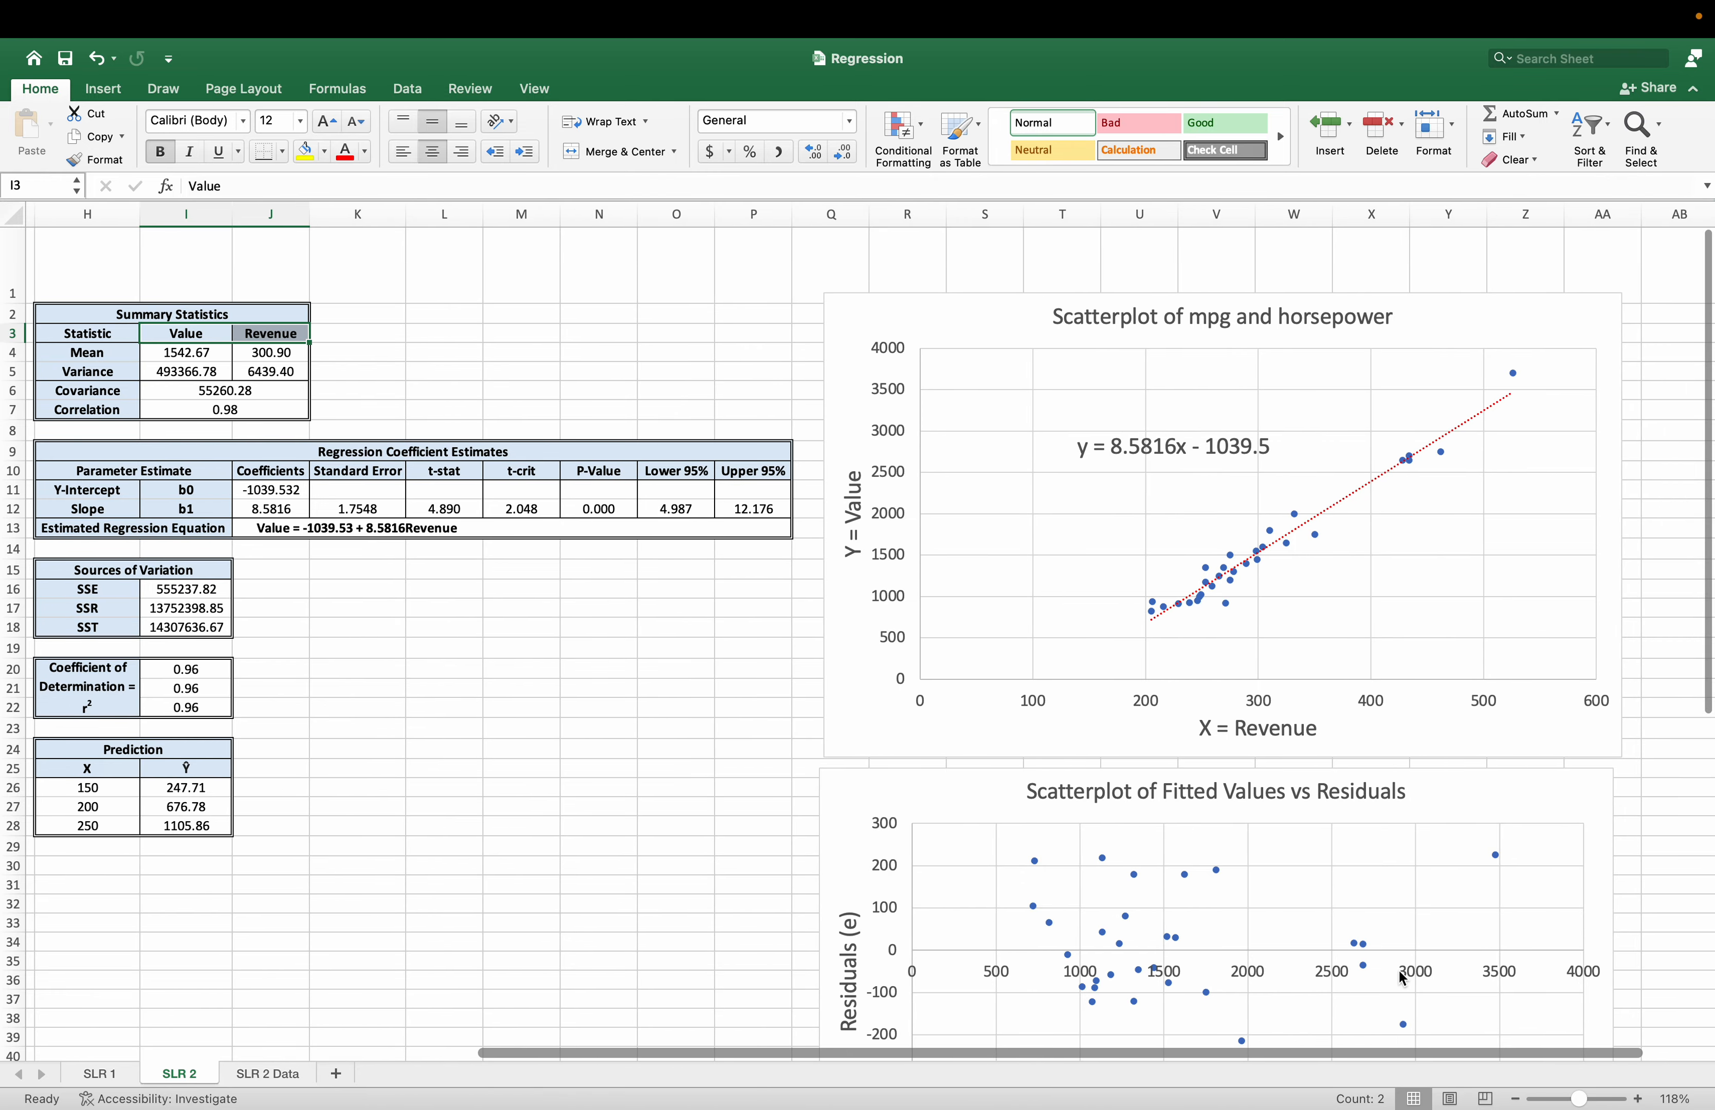
left_click(1307, 315)
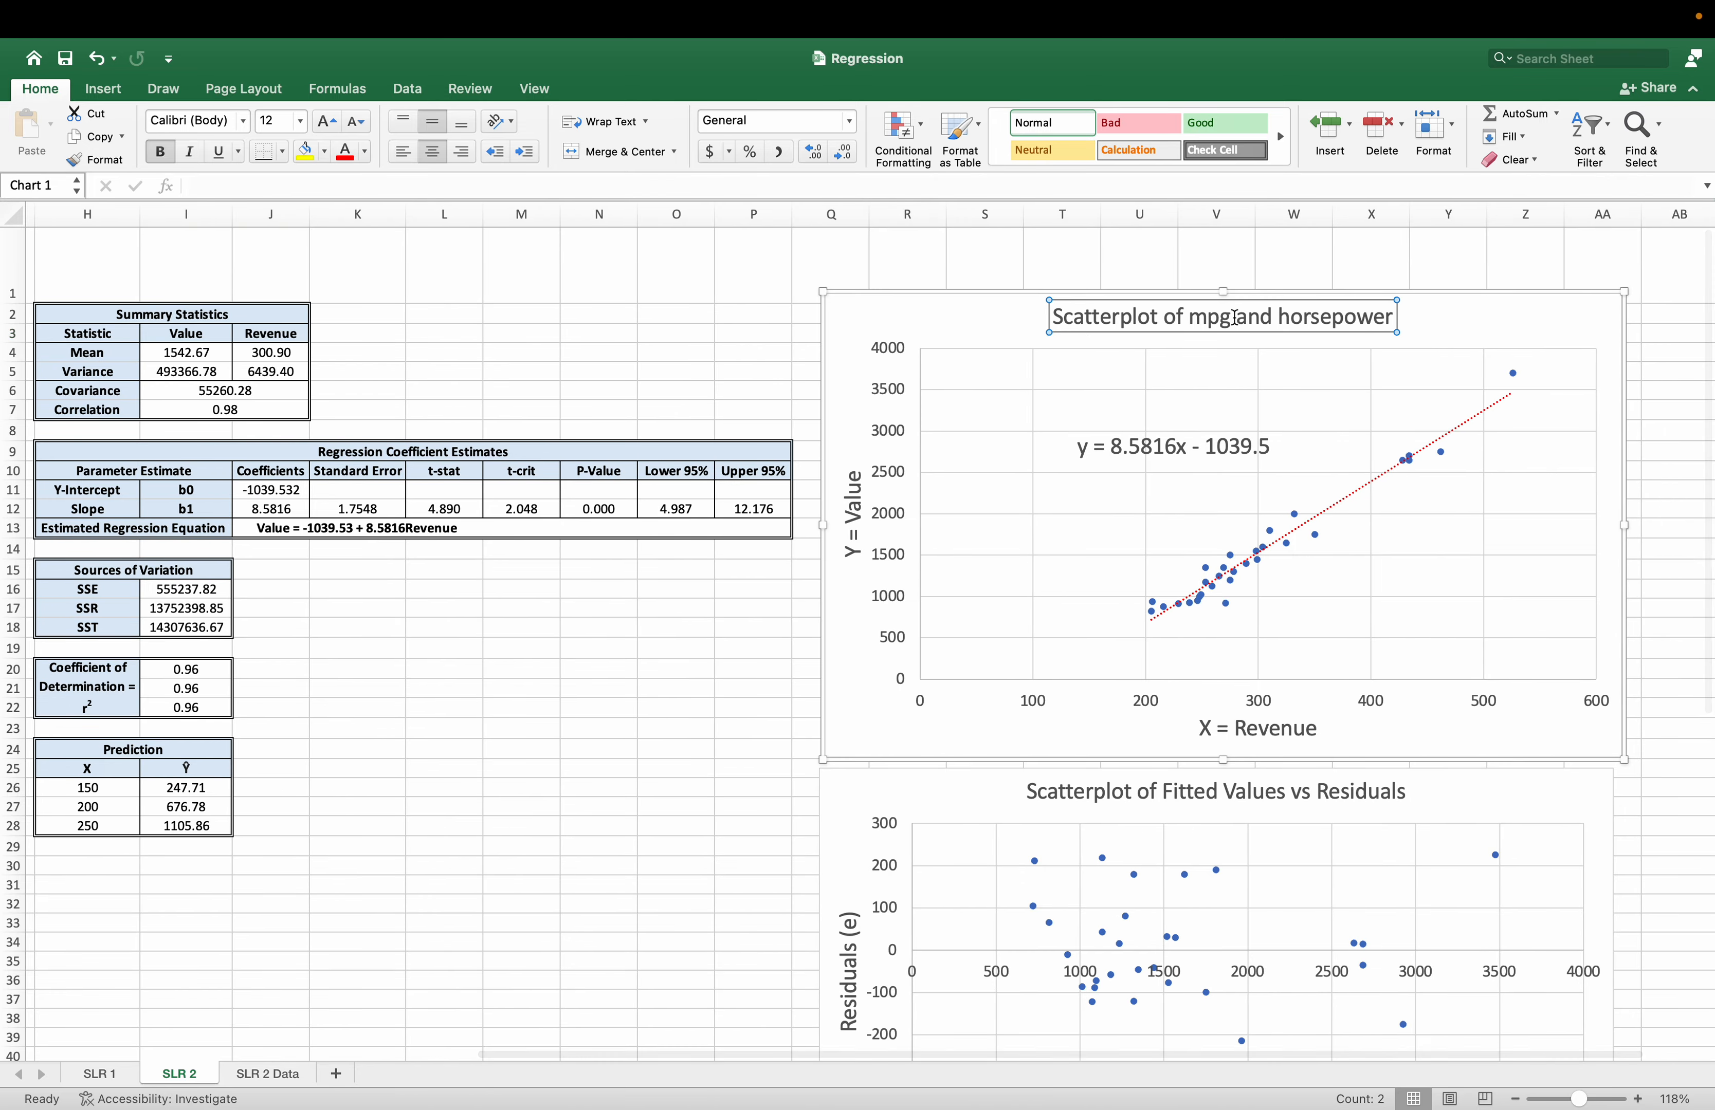
double_click(1209, 319)
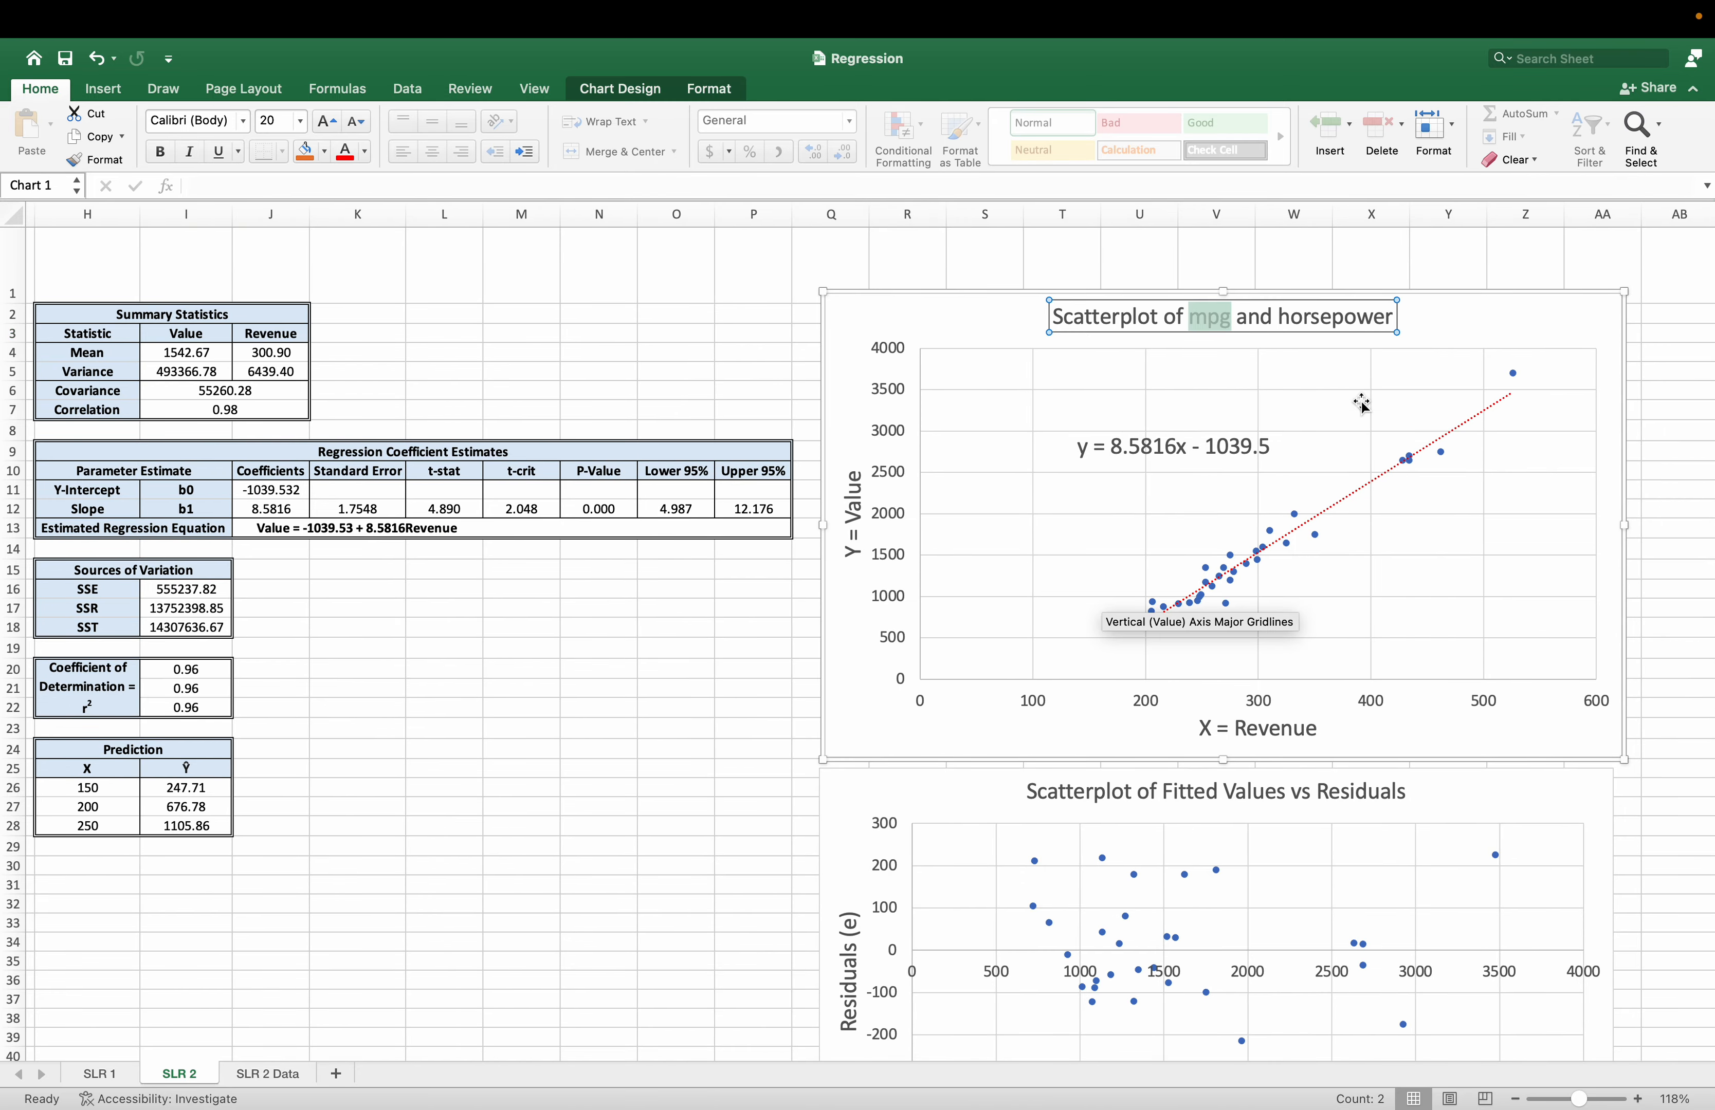
type("Value")
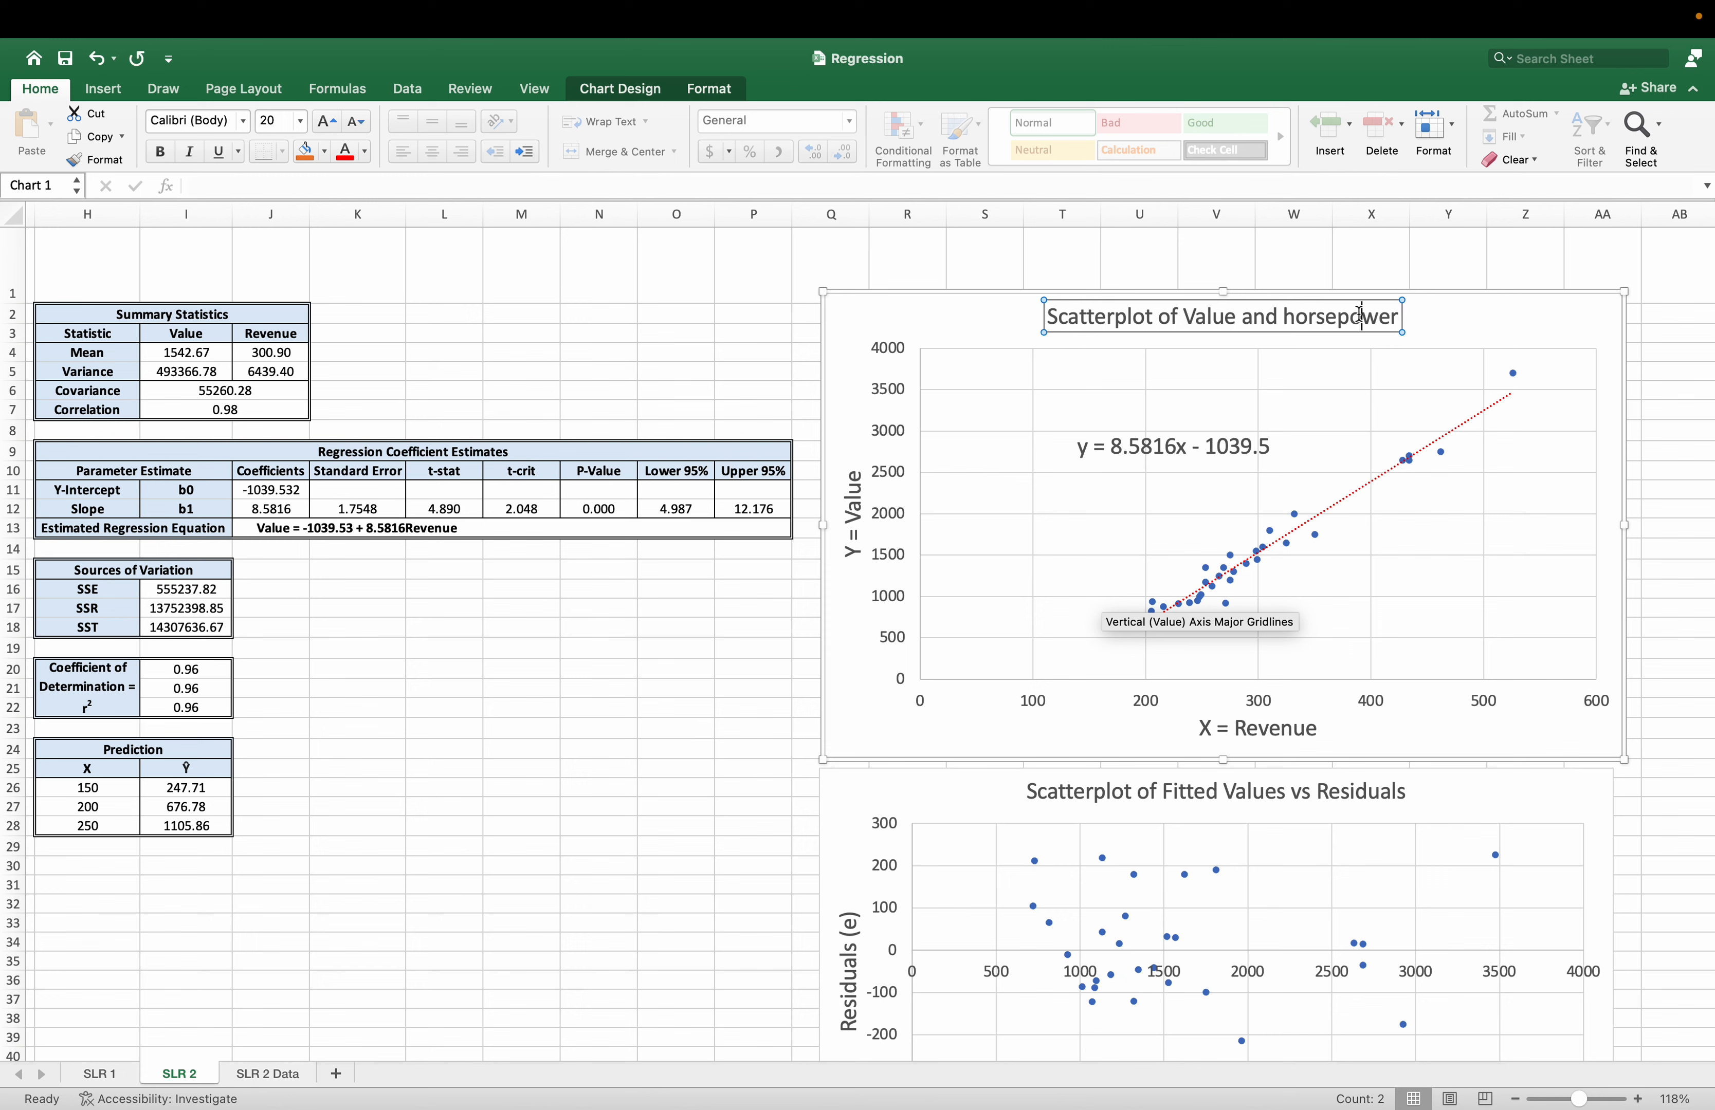
double_click(1361, 316)
type("Revenue")
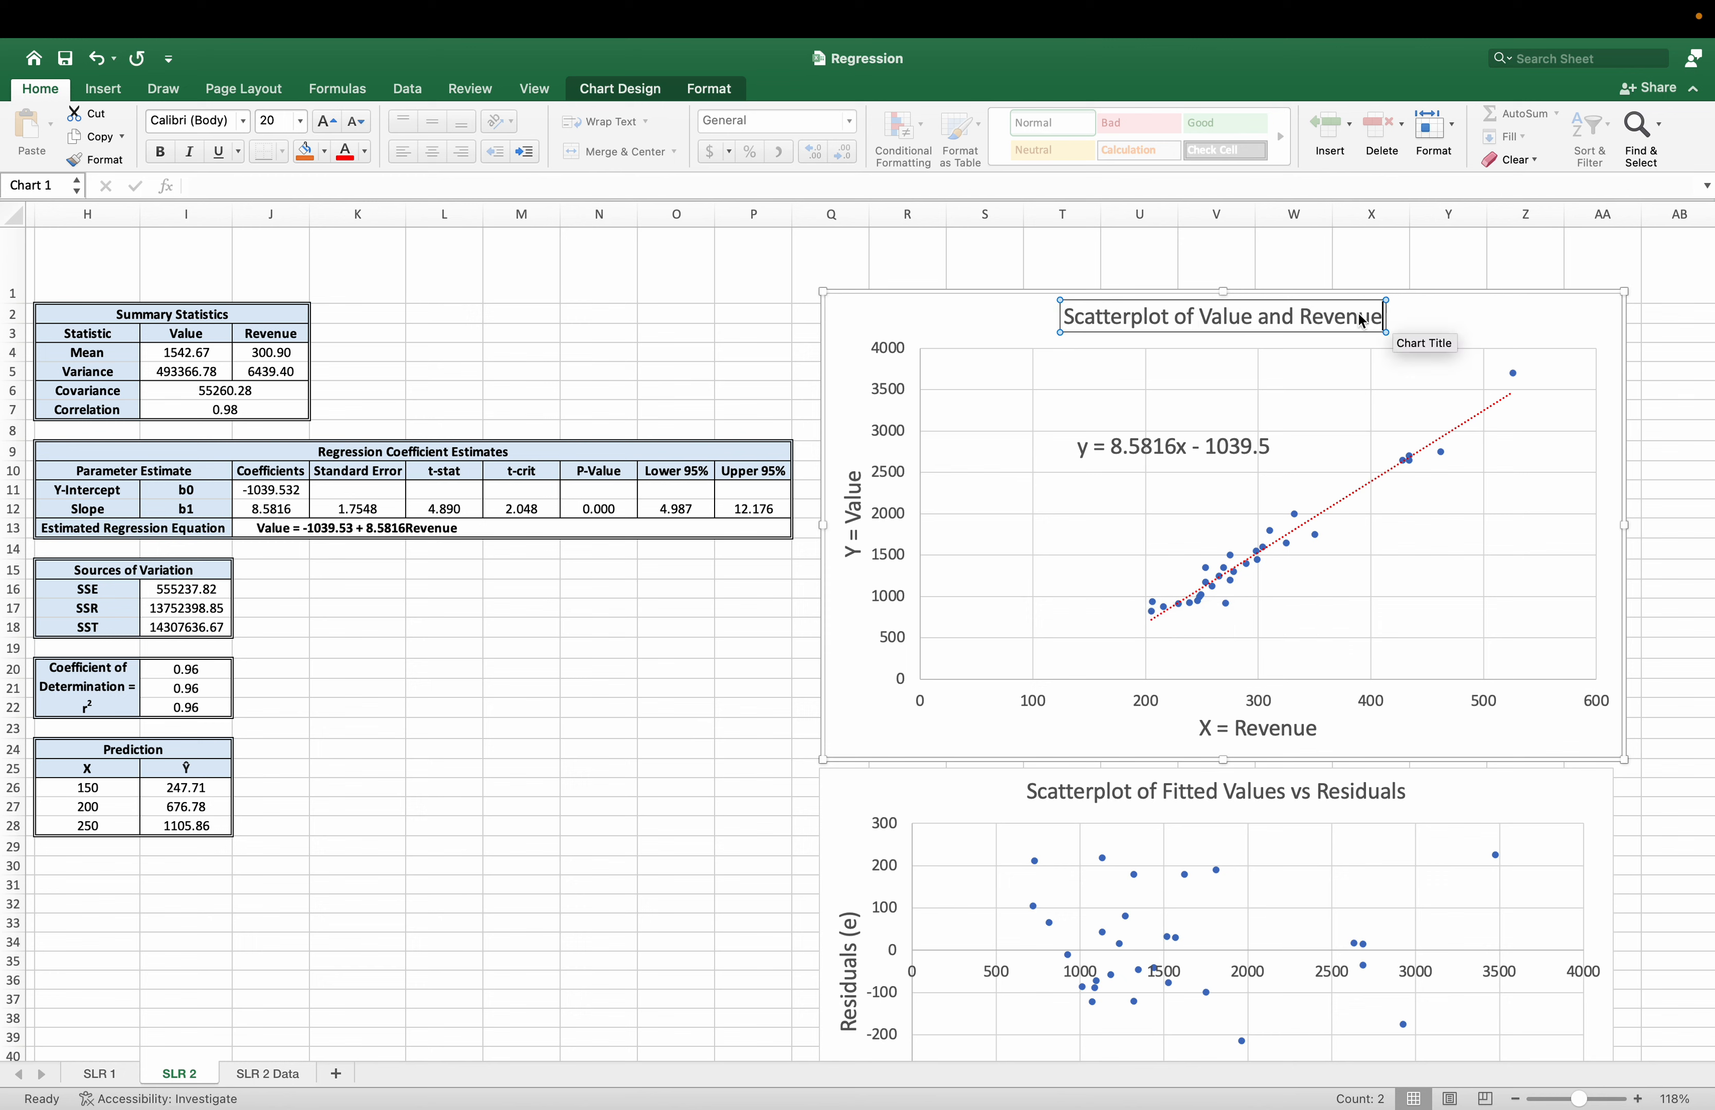
left_click(696, 634)
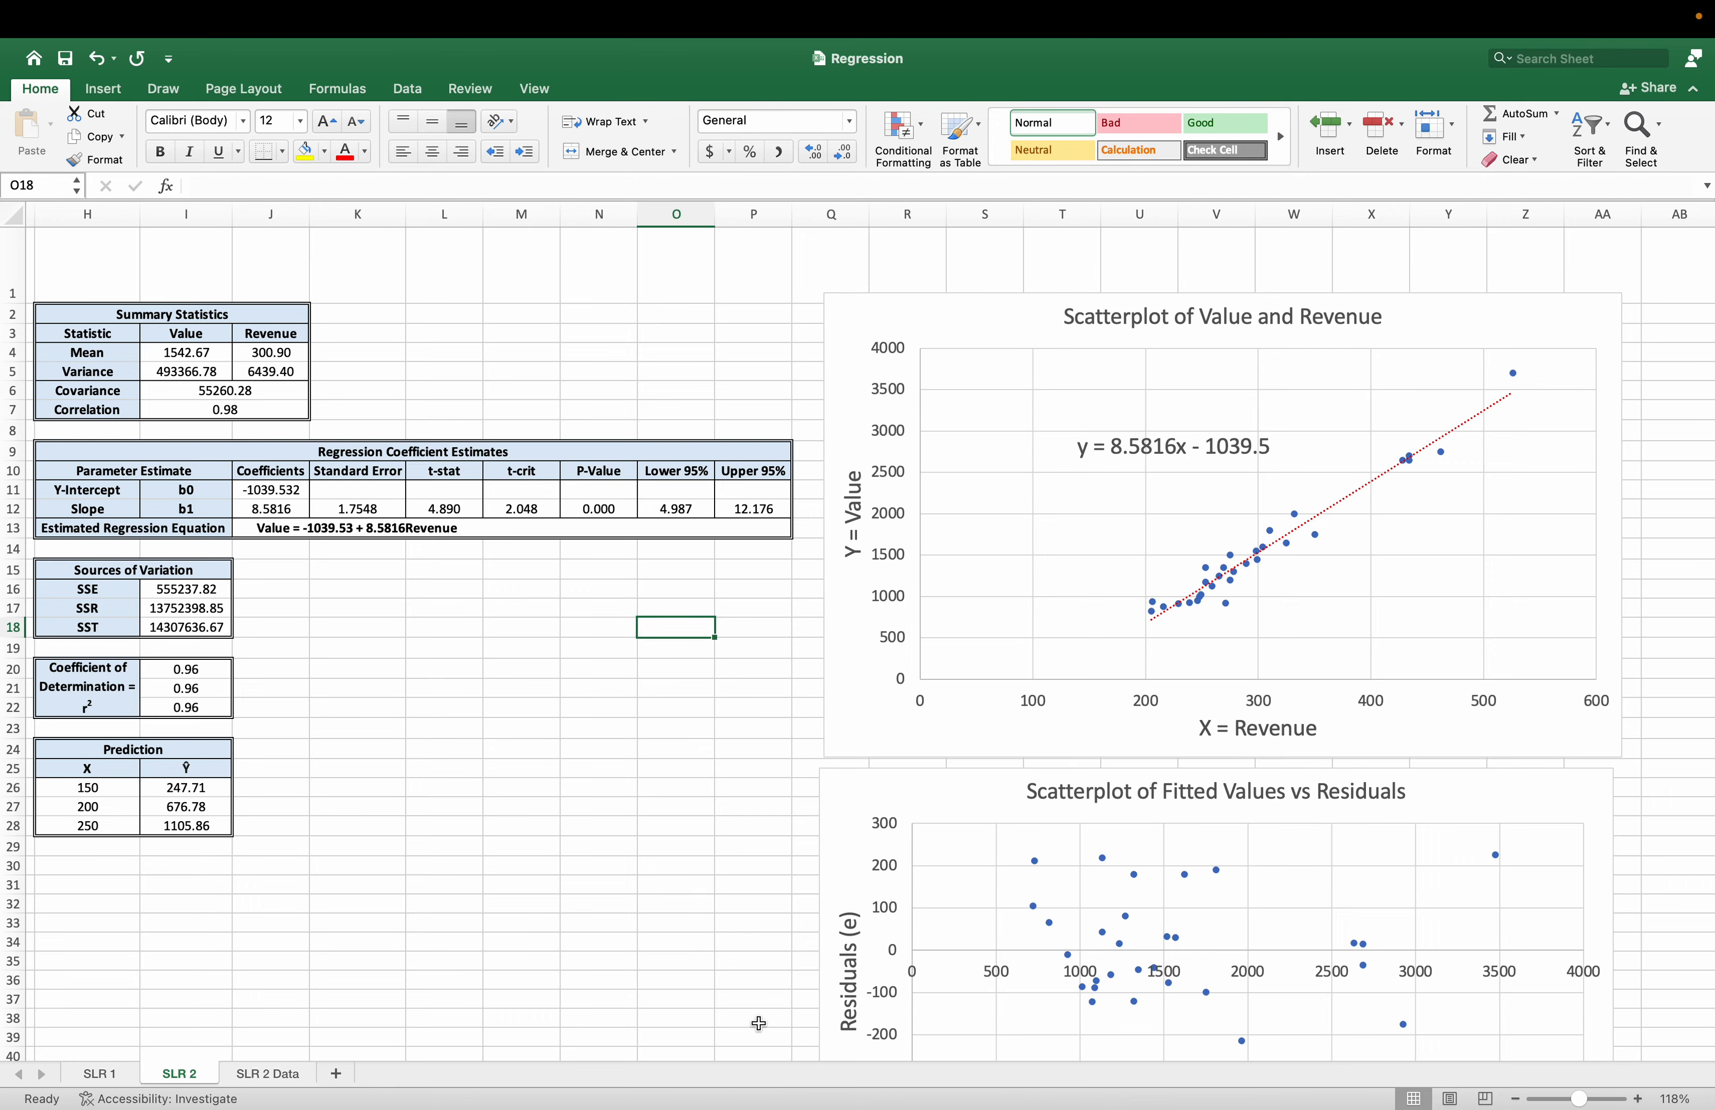
scroll(707, 1052, "left", 1)
left_click_drag(703, 1052, 234, 1051)
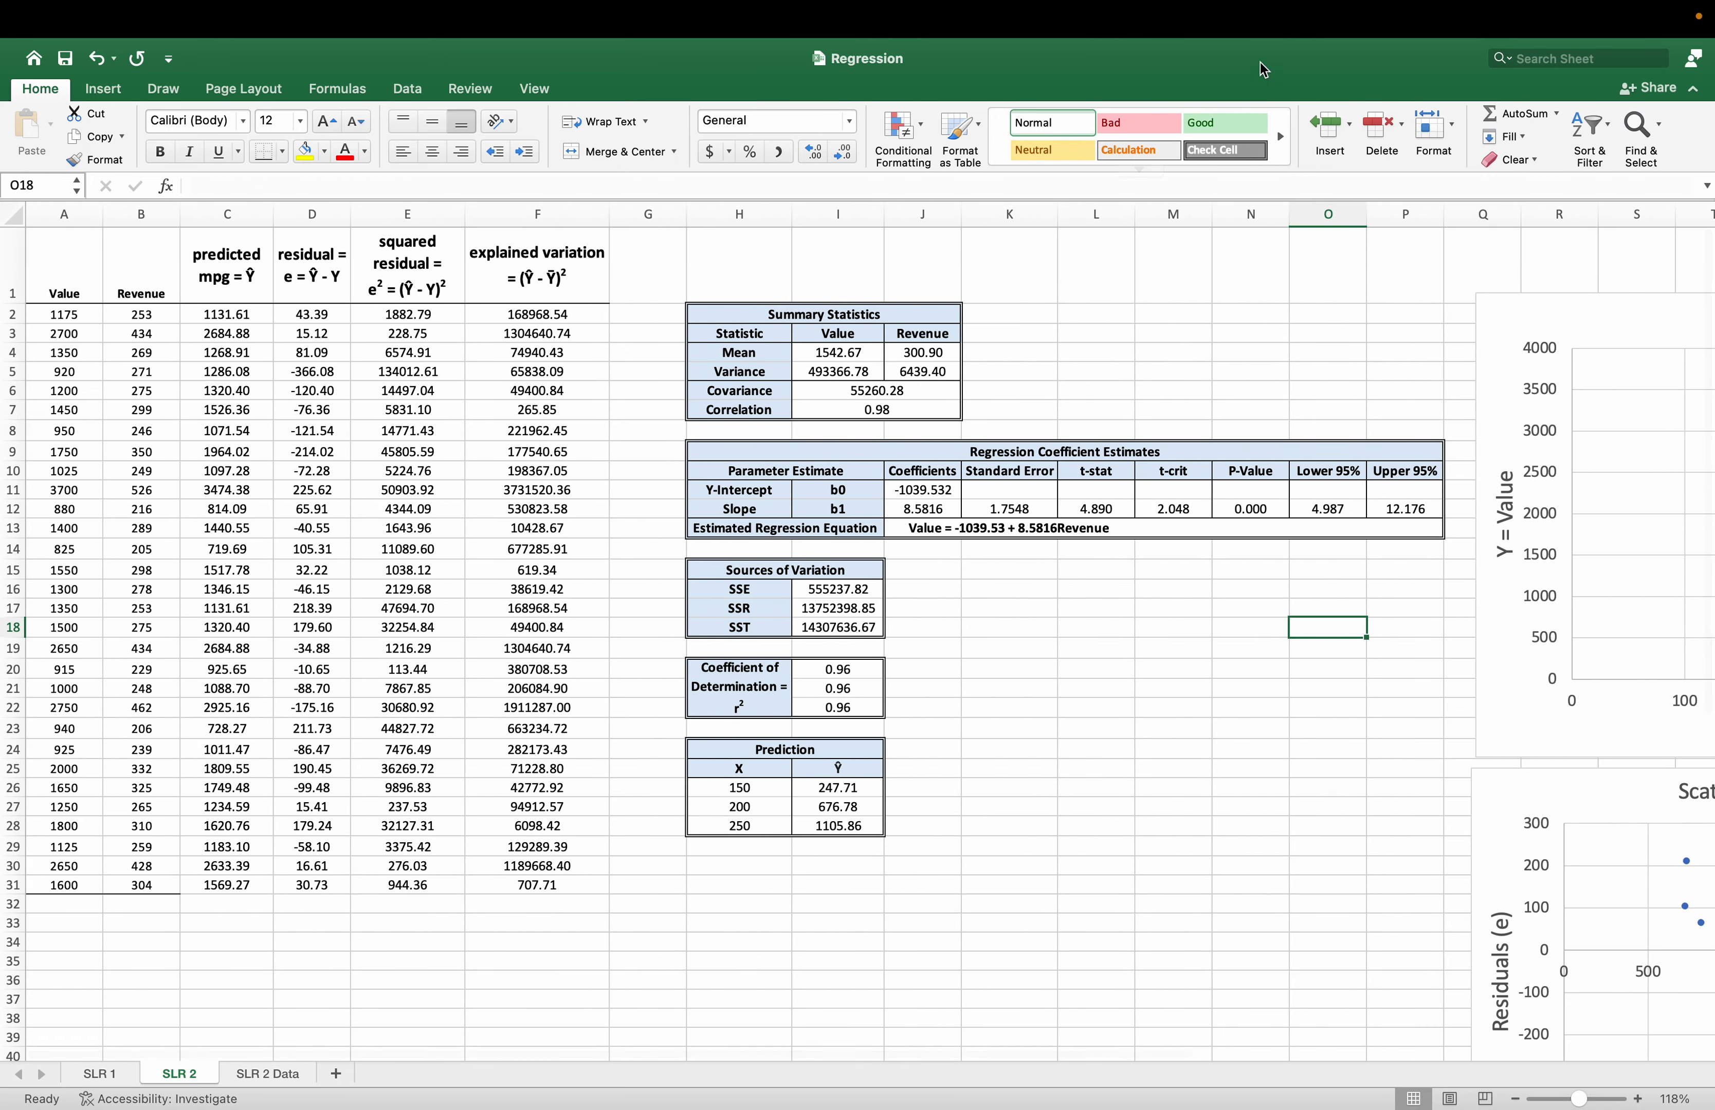